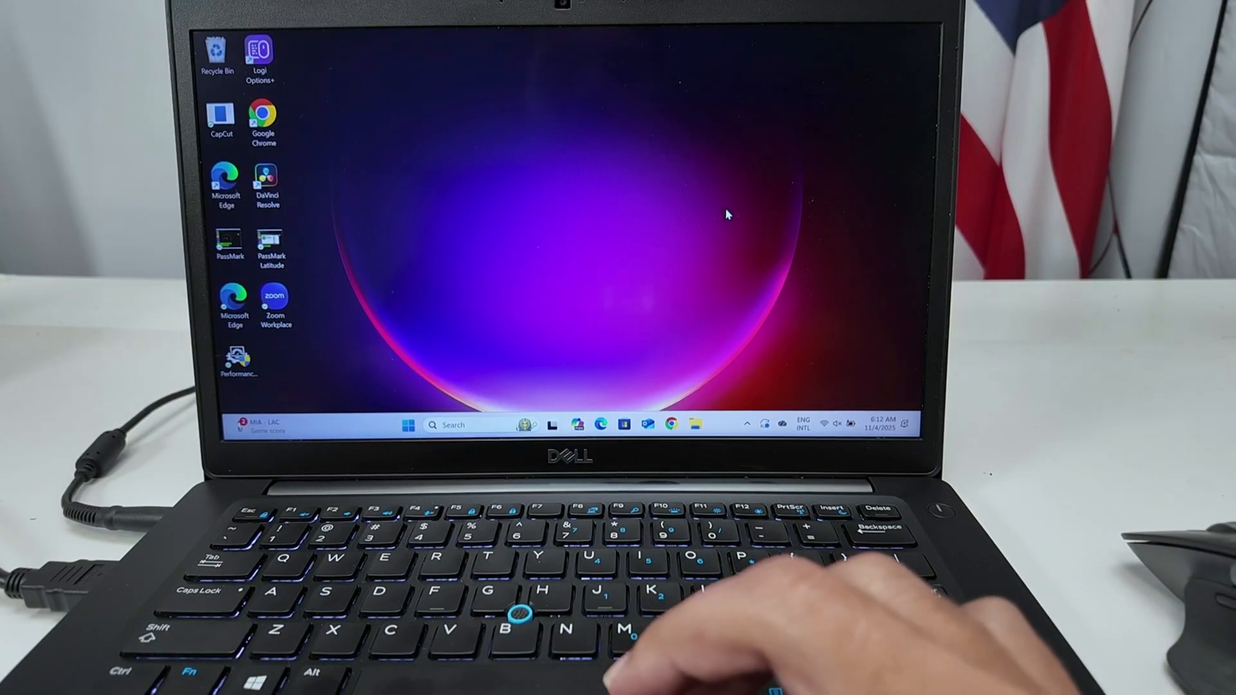
# Step: Check the quick settings and the Bluetooth & devices settings page for a Bluetooth switch
pyautogui.click(823, 424)
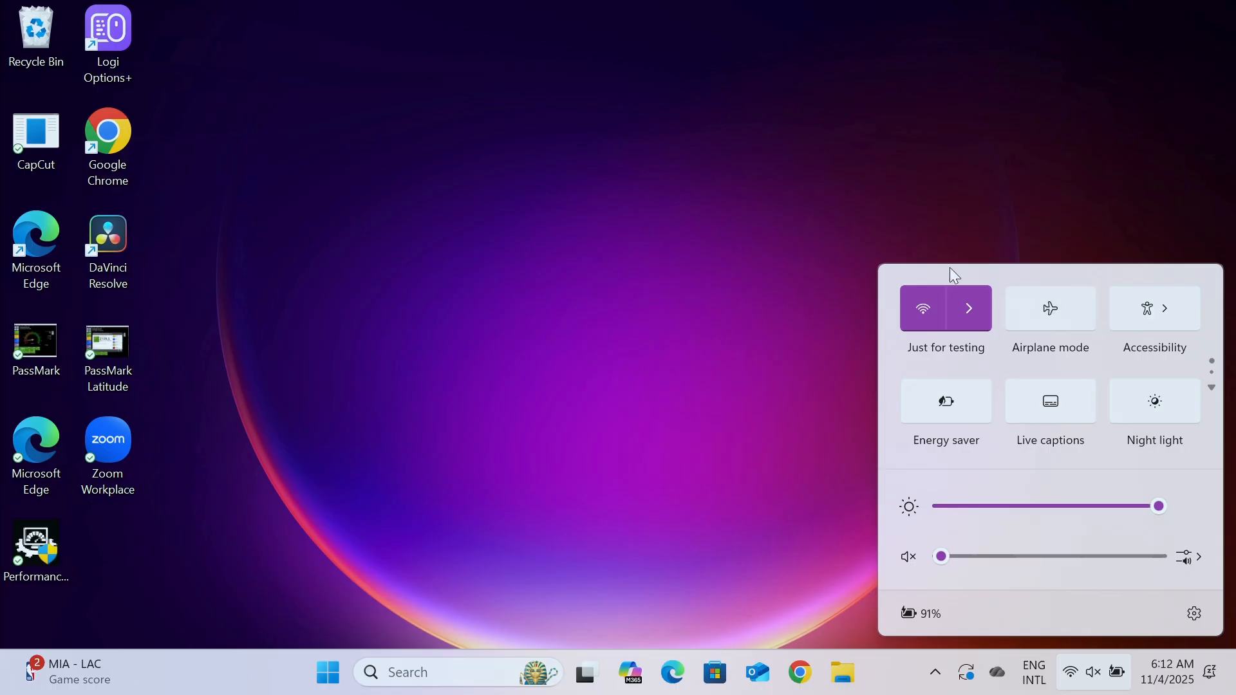
pyautogui.click(667, 229)
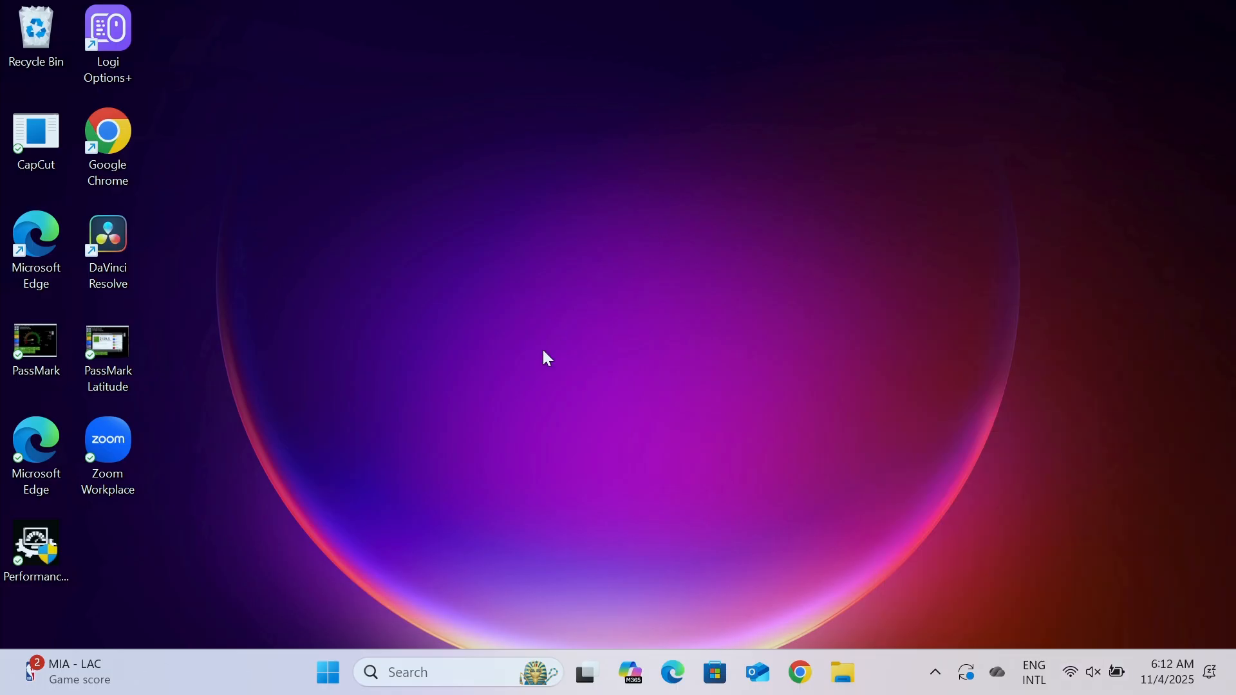
pyautogui.rightClick(336, 681)
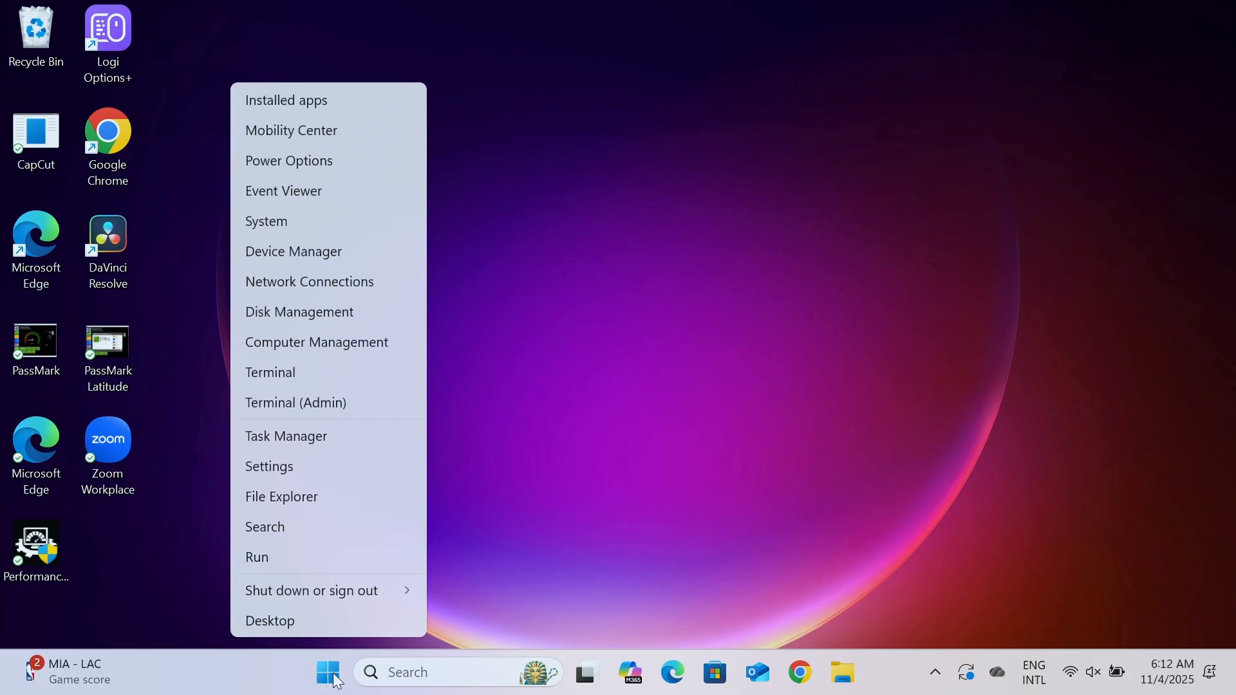
pyautogui.click(307, 225)
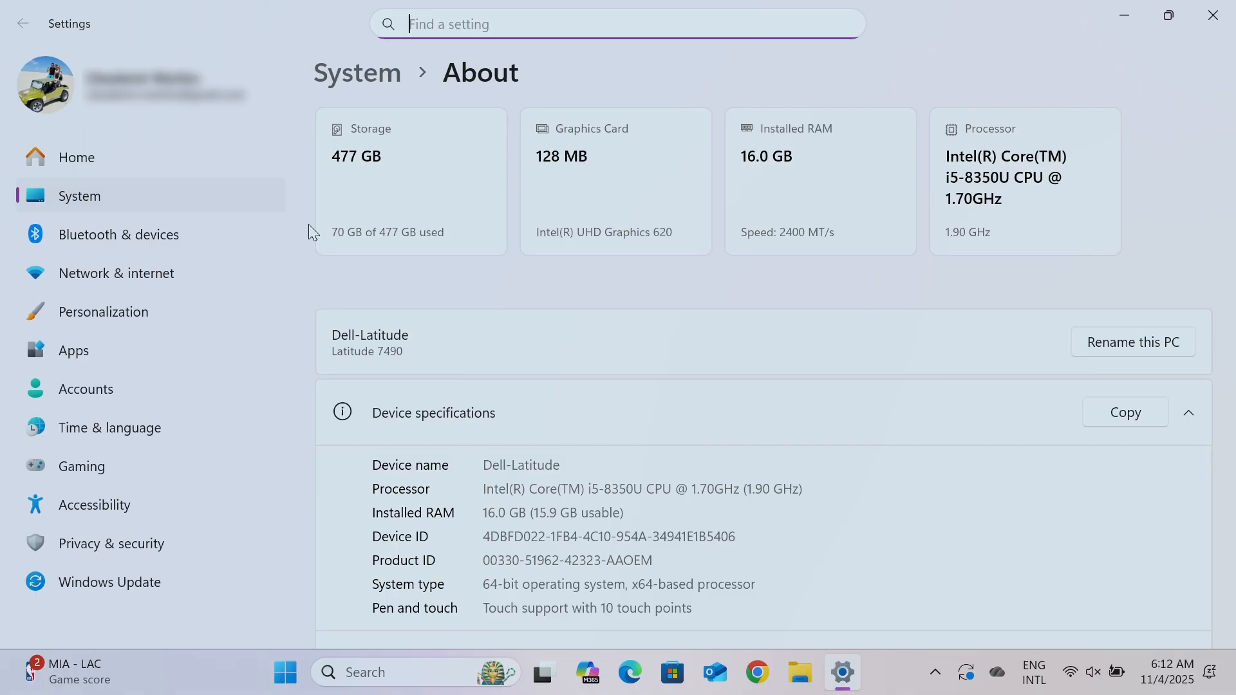
pyautogui.click(184, 242)
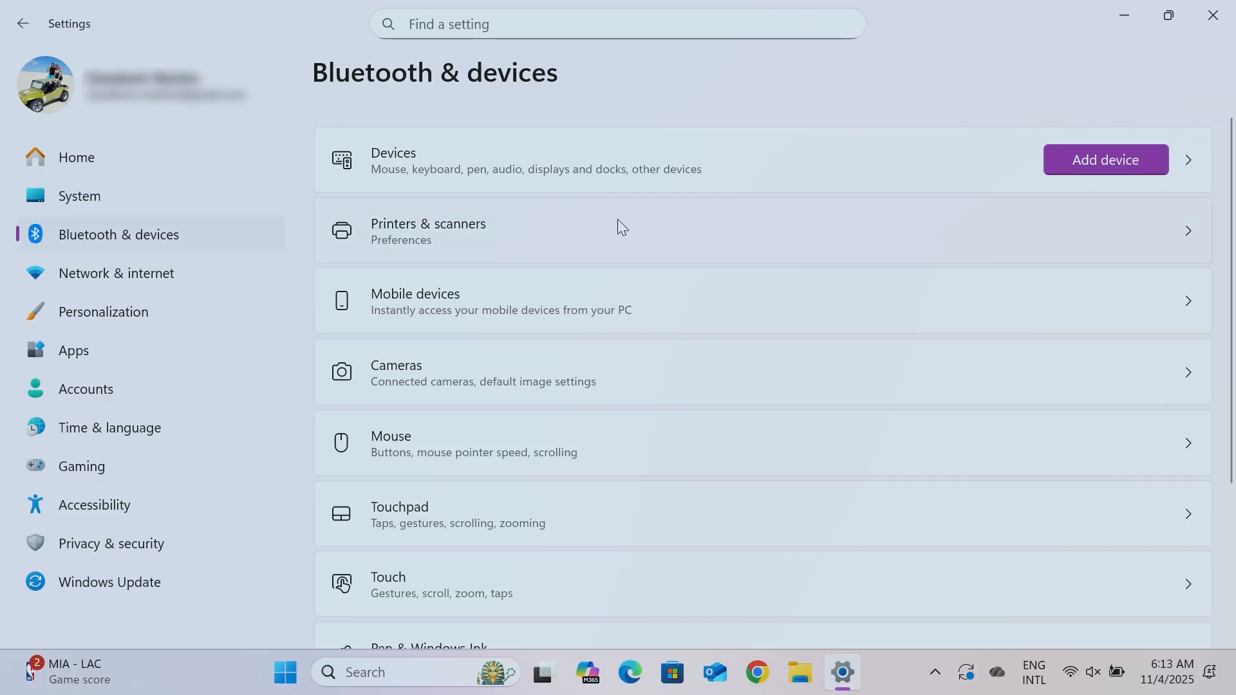
pyautogui.scroll(-3, 621, 226)
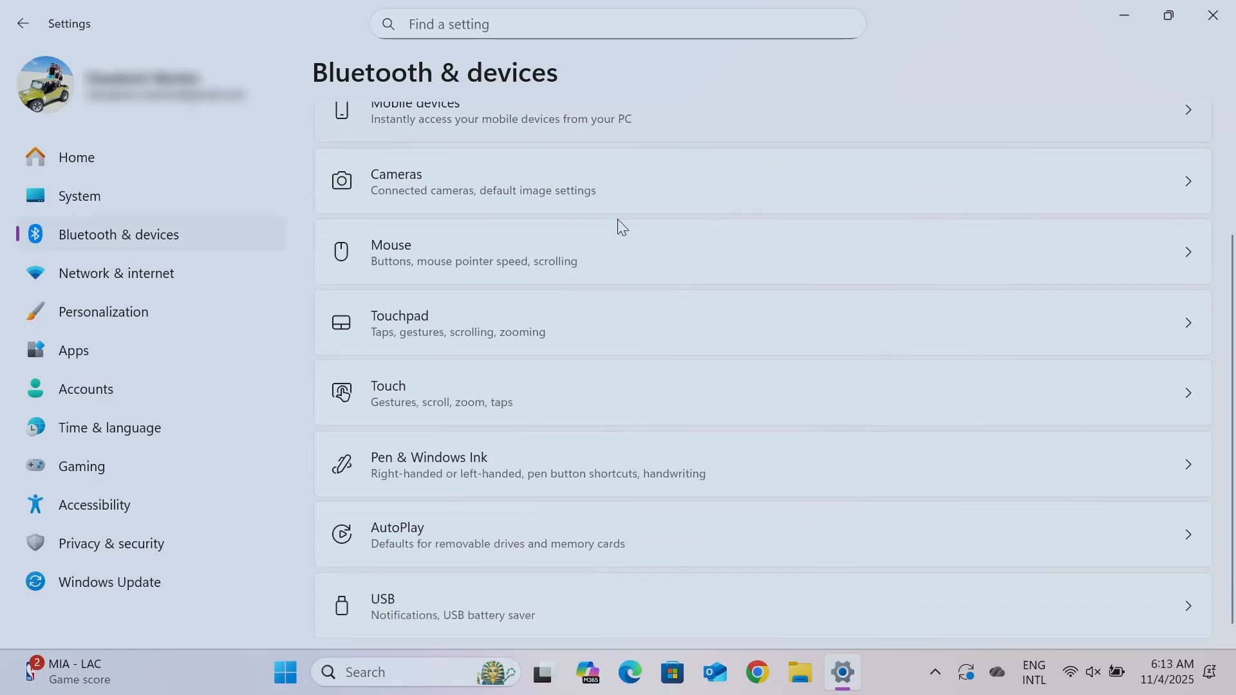
pyautogui.scroll(4, 621, 226)
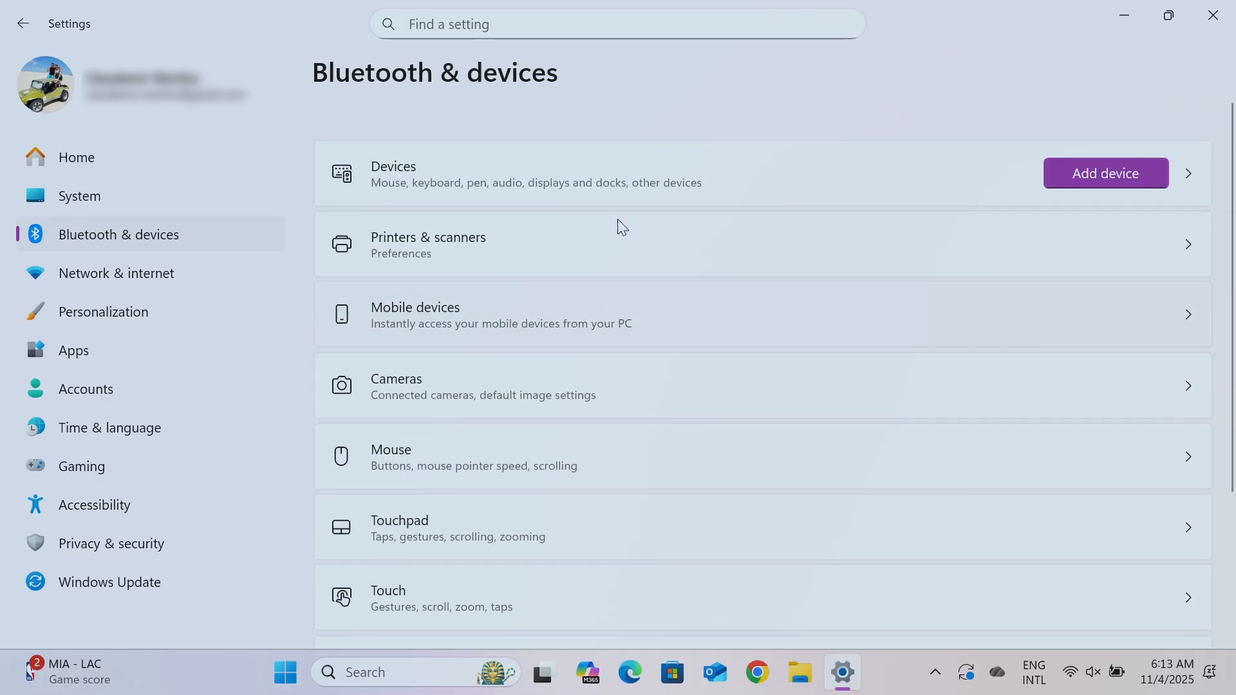
pyautogui.scroll(-1, 621, 226)
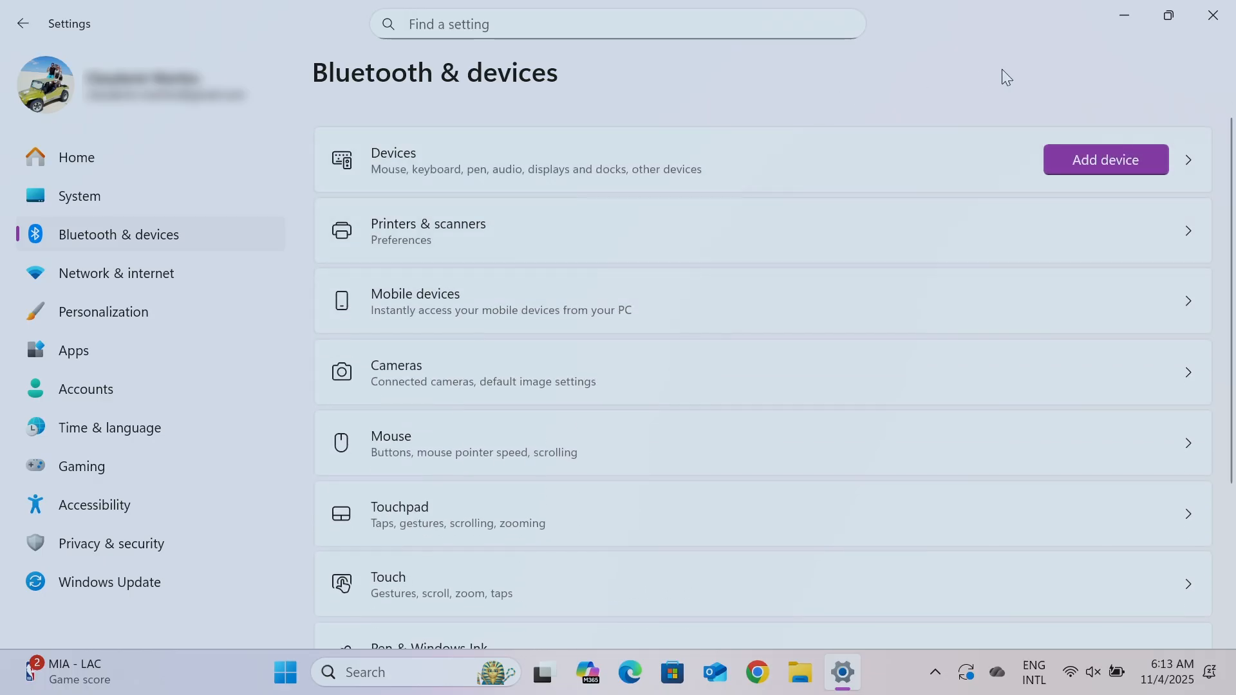
pyautogui.click(1212, 15)
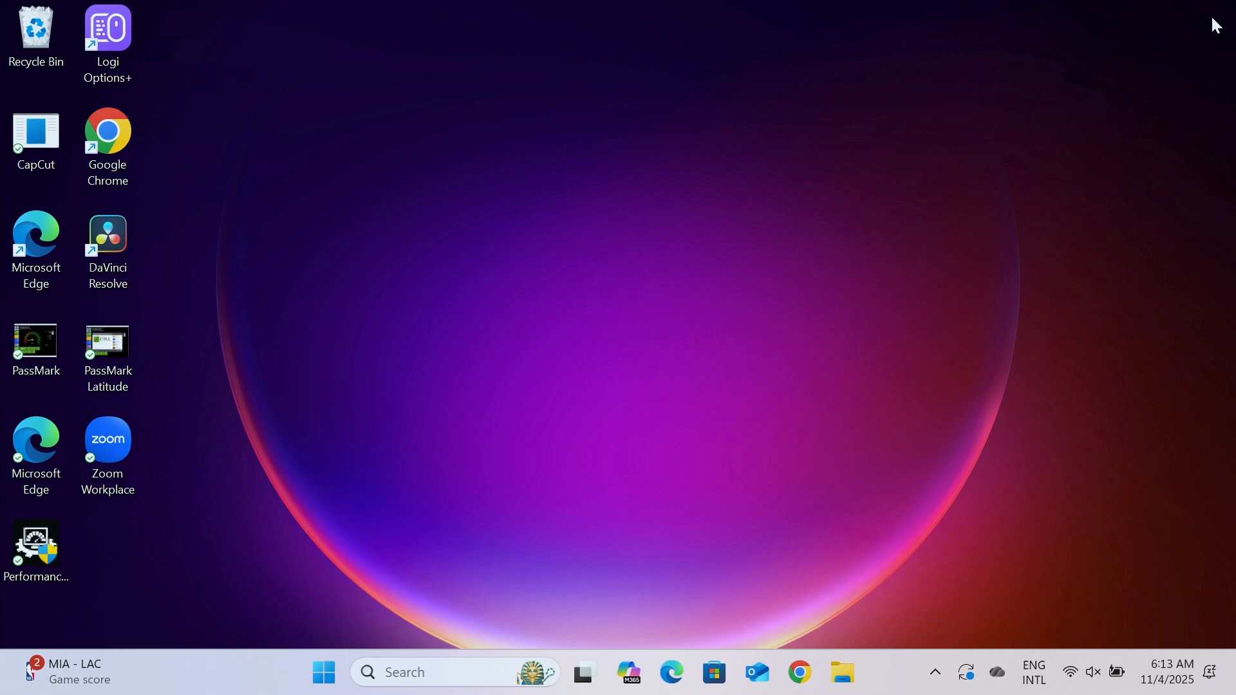
# Step: Search Windows for "device" and open Device Manager
pyautogui.rightClick(331, 676)
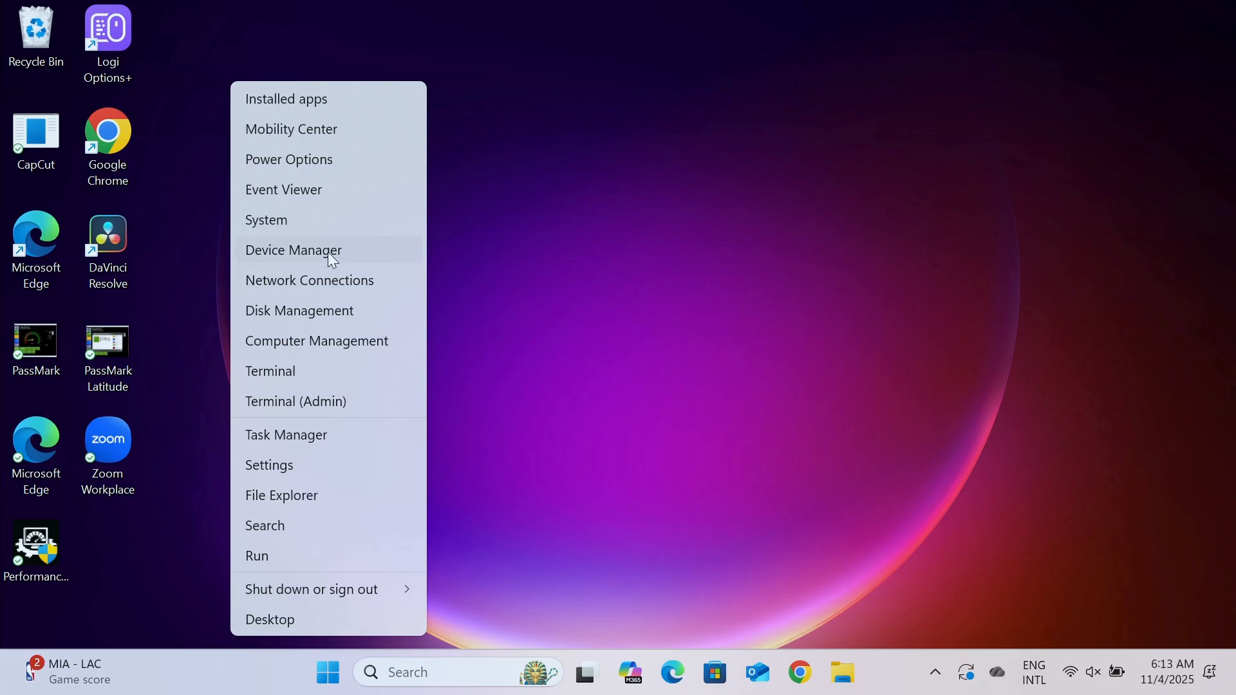
pyautogui.click(552, 365)
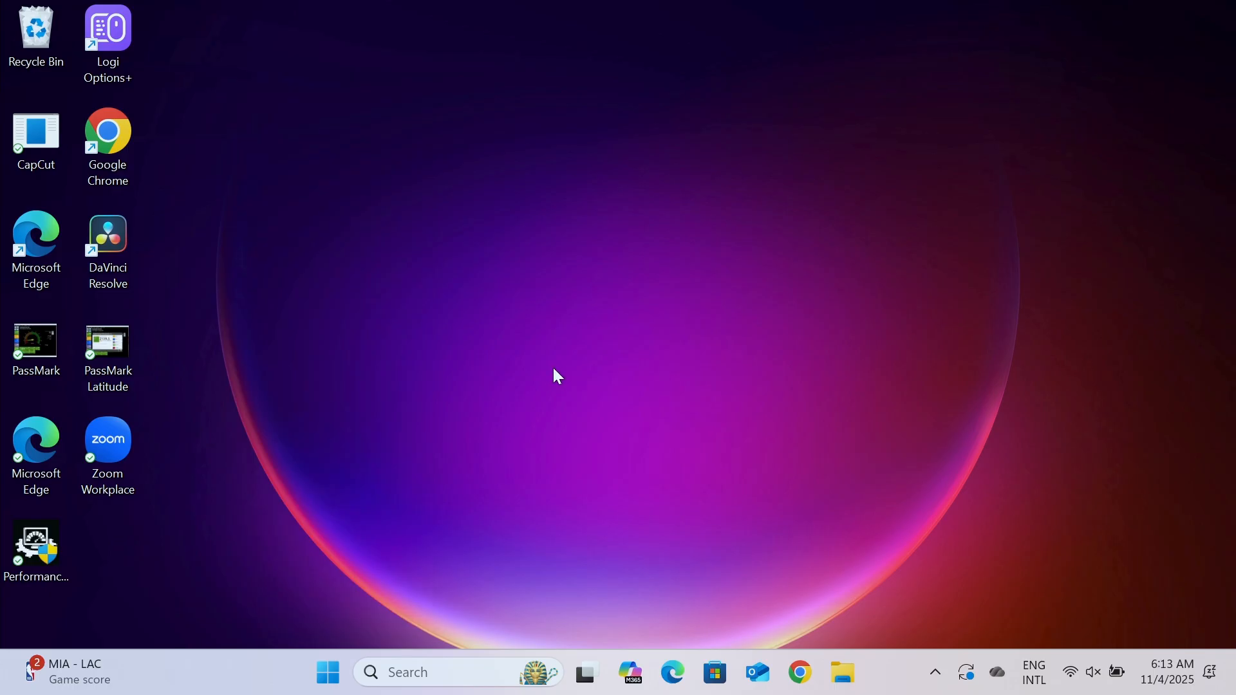
pyautogui.click(419, 676)
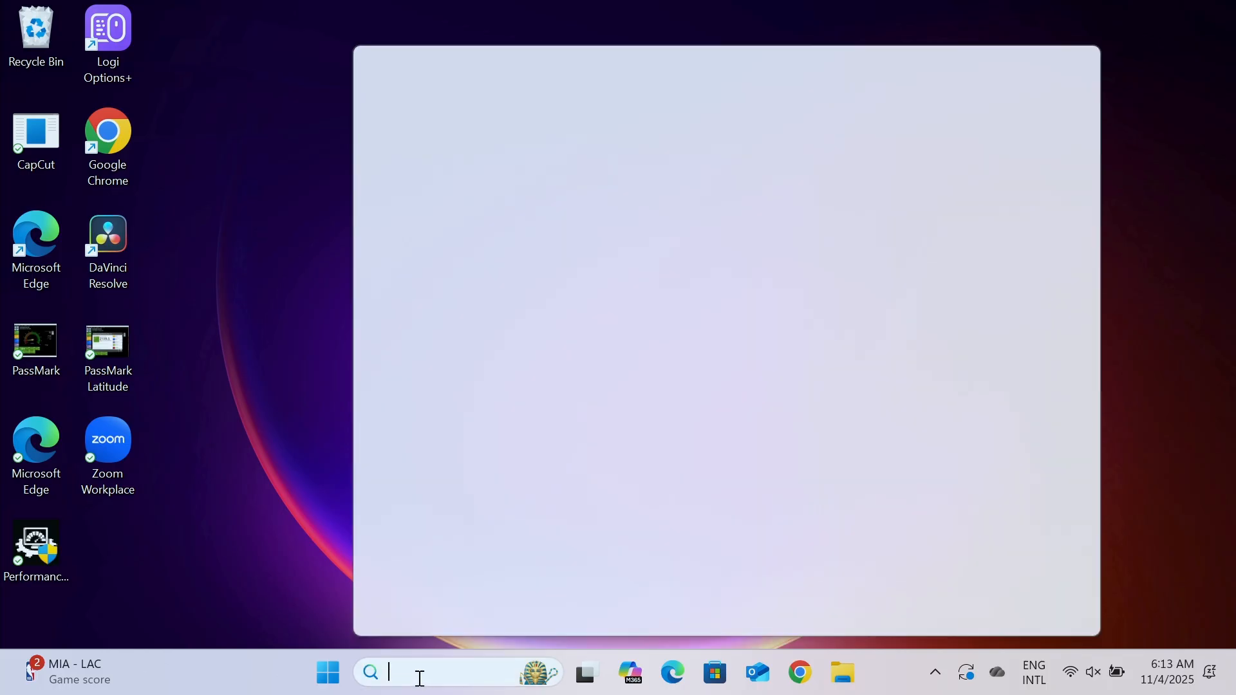
pyautogui.write('smar')
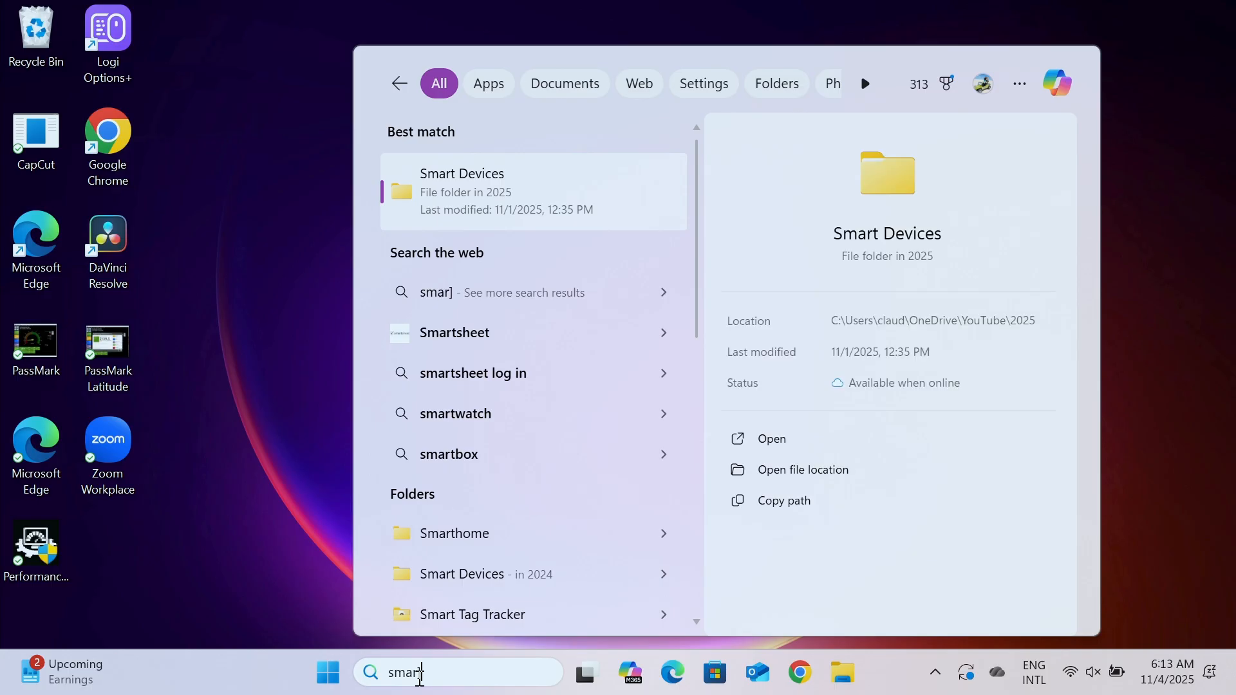
pyautogui.press('BackSpace')
pyautogui.press('BackSpace')
pyautogui.press('BackSpace')
pyautogui.press('BackSpace')
pyautogui.write('device')
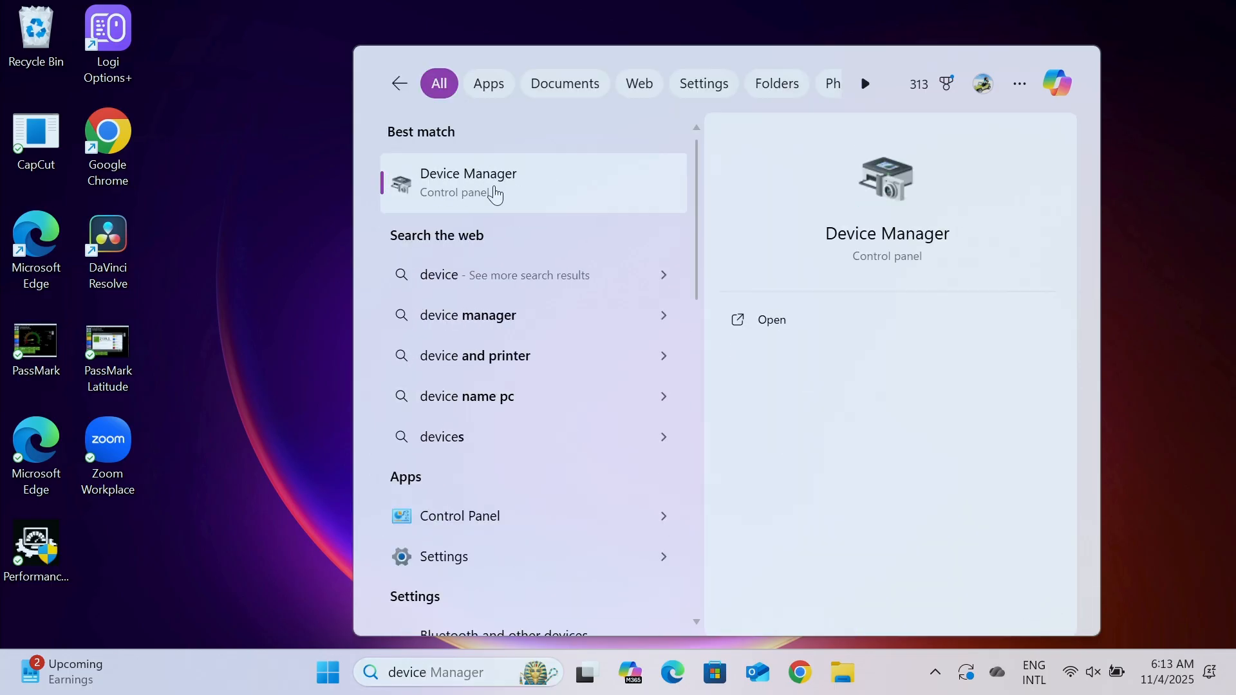
pyautogui.click(492, 184)
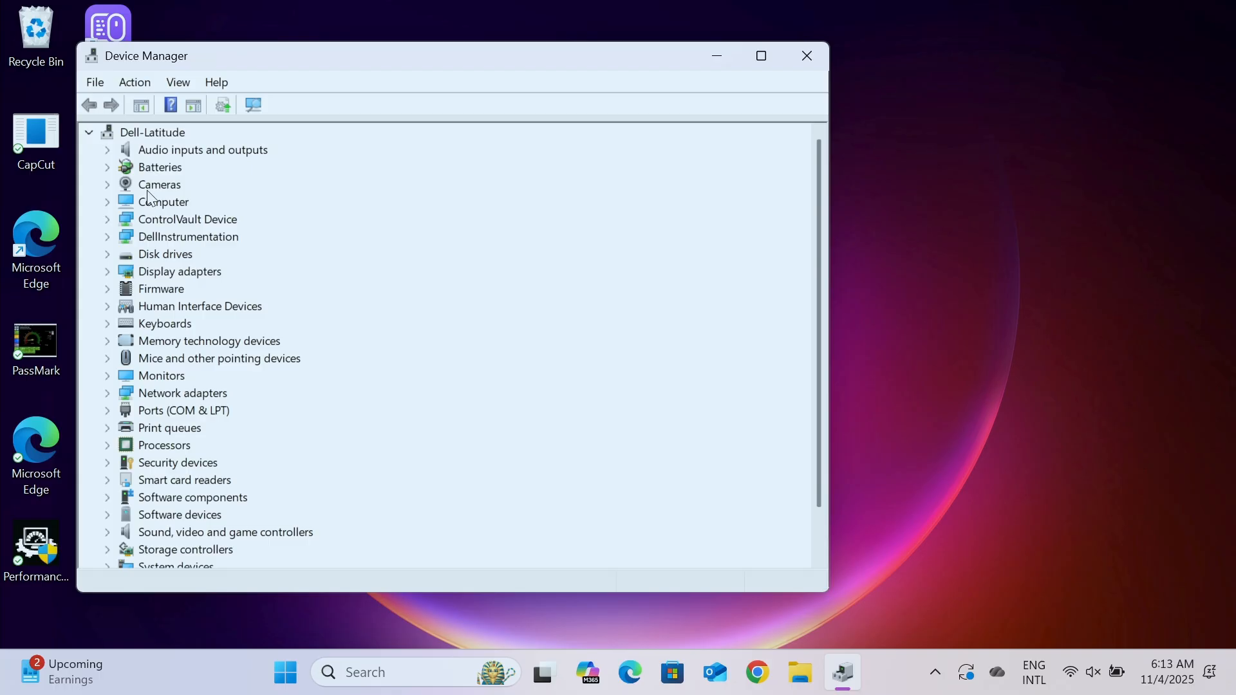
# Step: Show hidden devices in Device Manager and expand the Bluetooth category
pyautogui.click(176, 84)
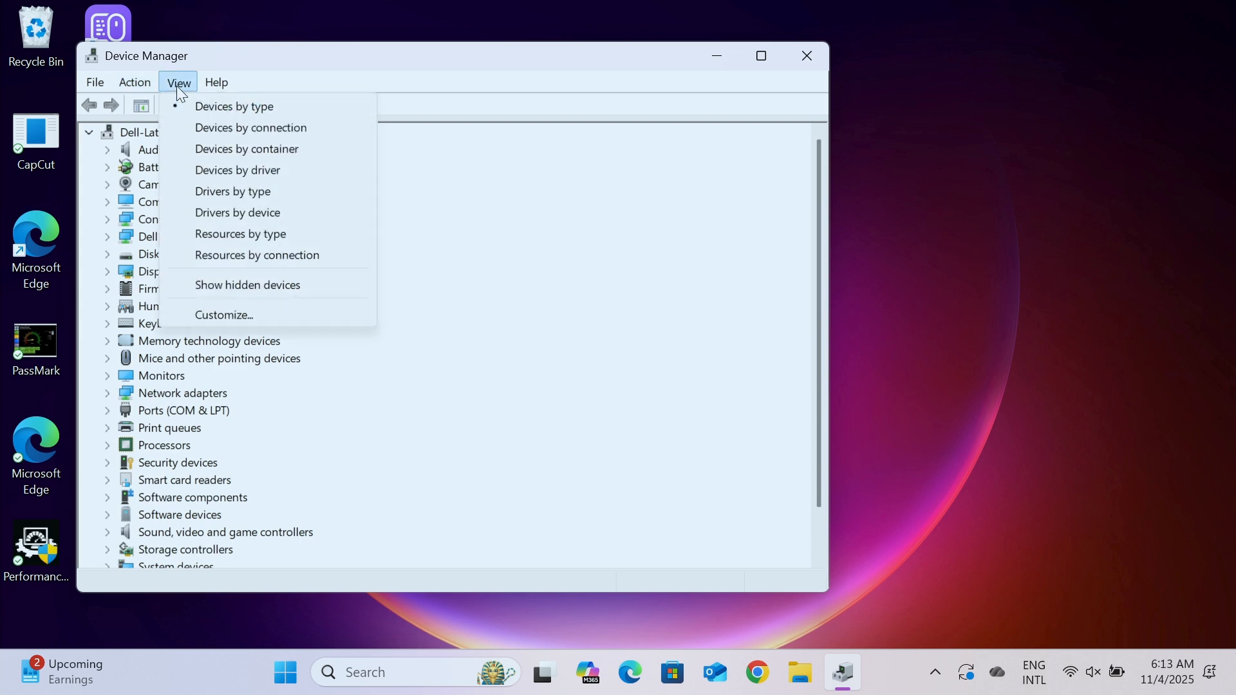
pyautogui.click(256, 296)
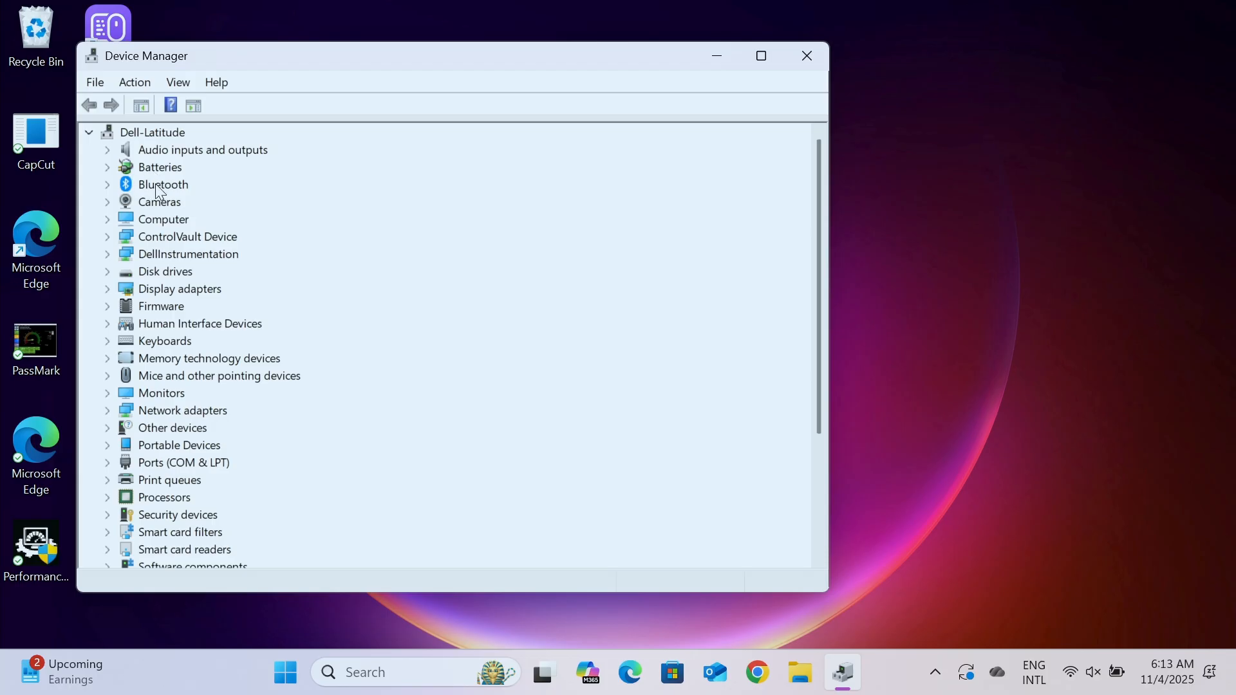
pyautogui.click(107, 186)
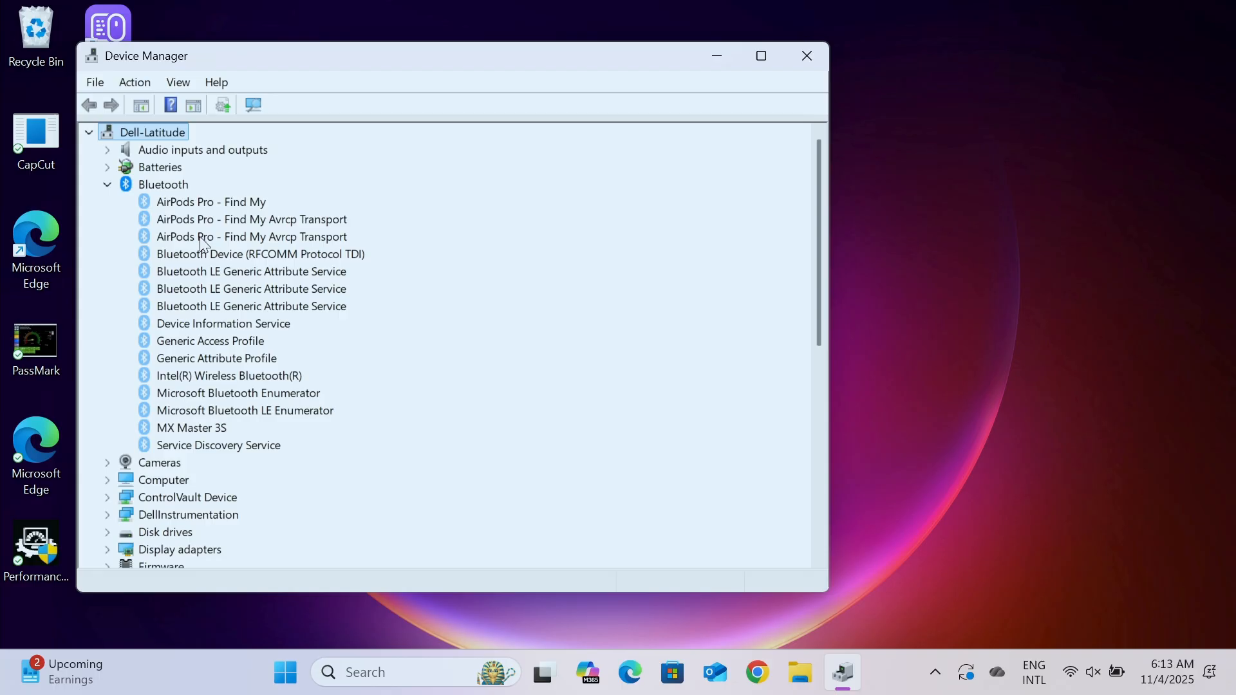
# Step: Scan for hardware changes from the Bluetooth category, and close Device Manager
pyautogui.click(162, 186)
pyautogui.rightClick(162, 187)
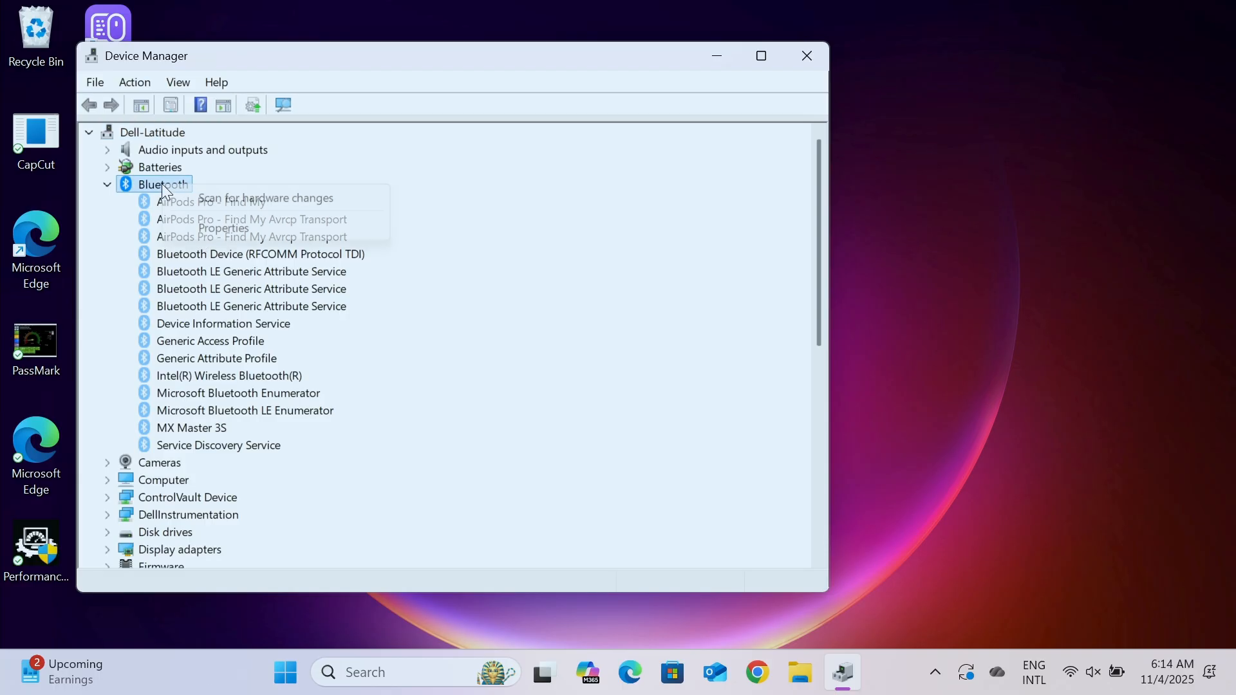
pyautogui.click(236, 199)
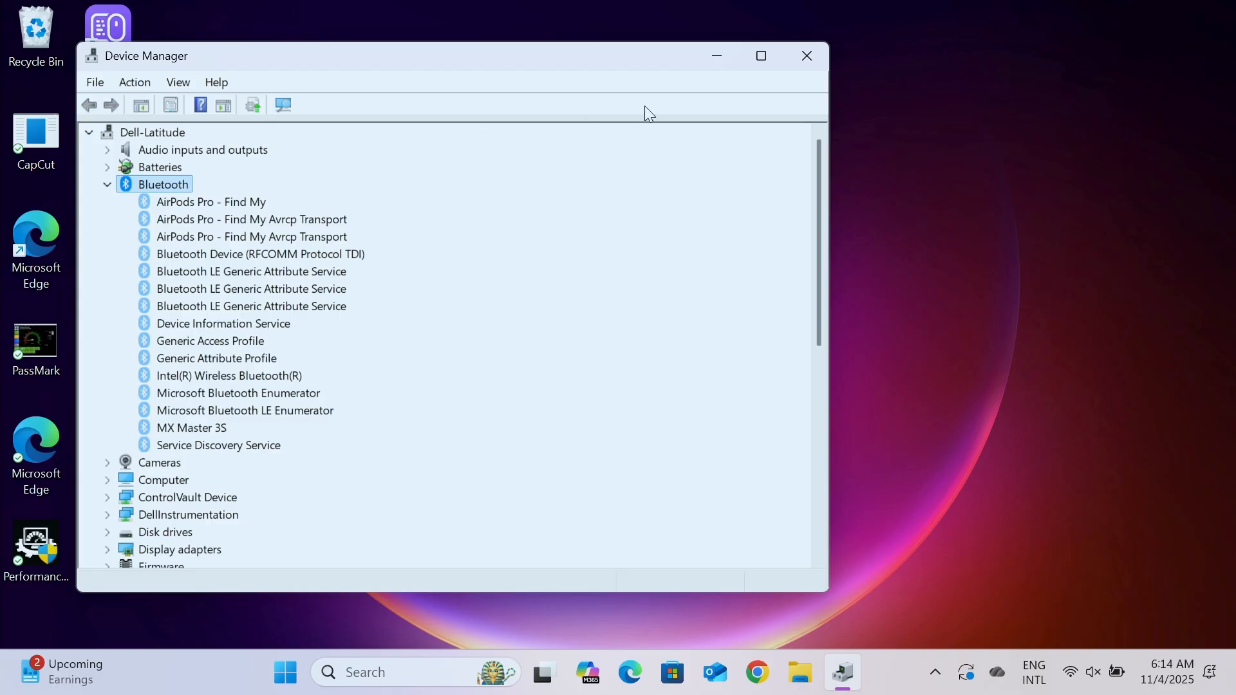
pyautogui.click(804, 57)
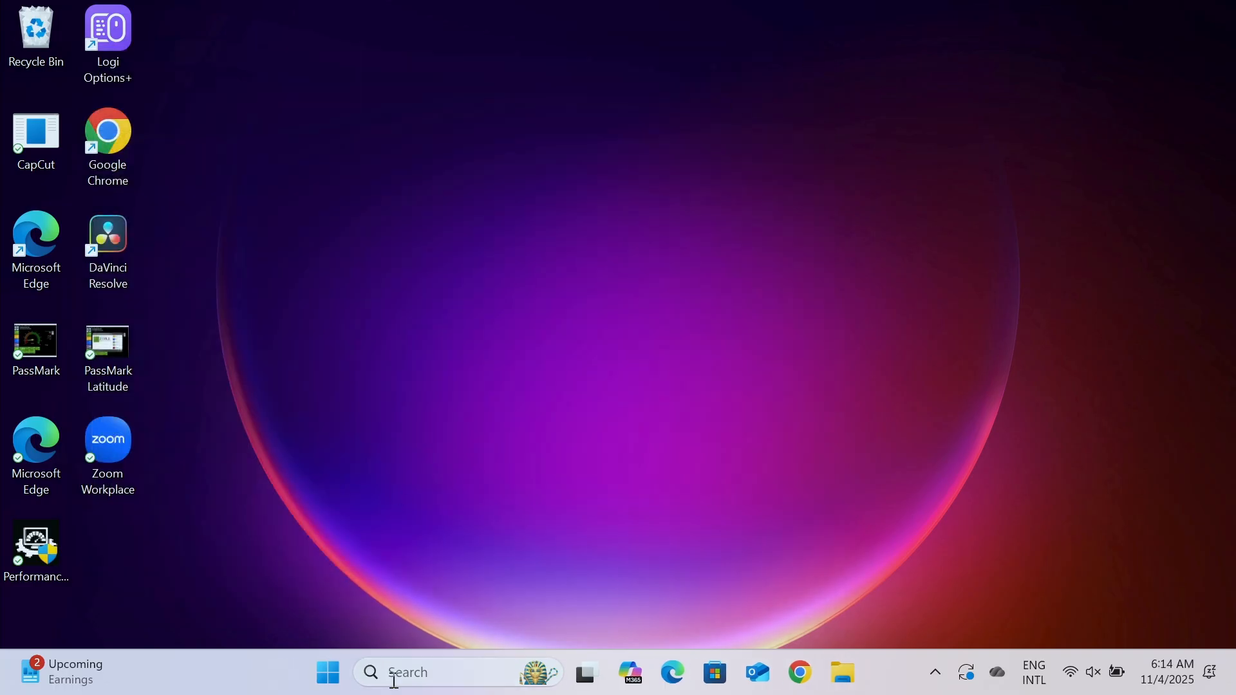
# Step: Search Windows for "services" and open the Services console
pyautogui.click(418, 672)
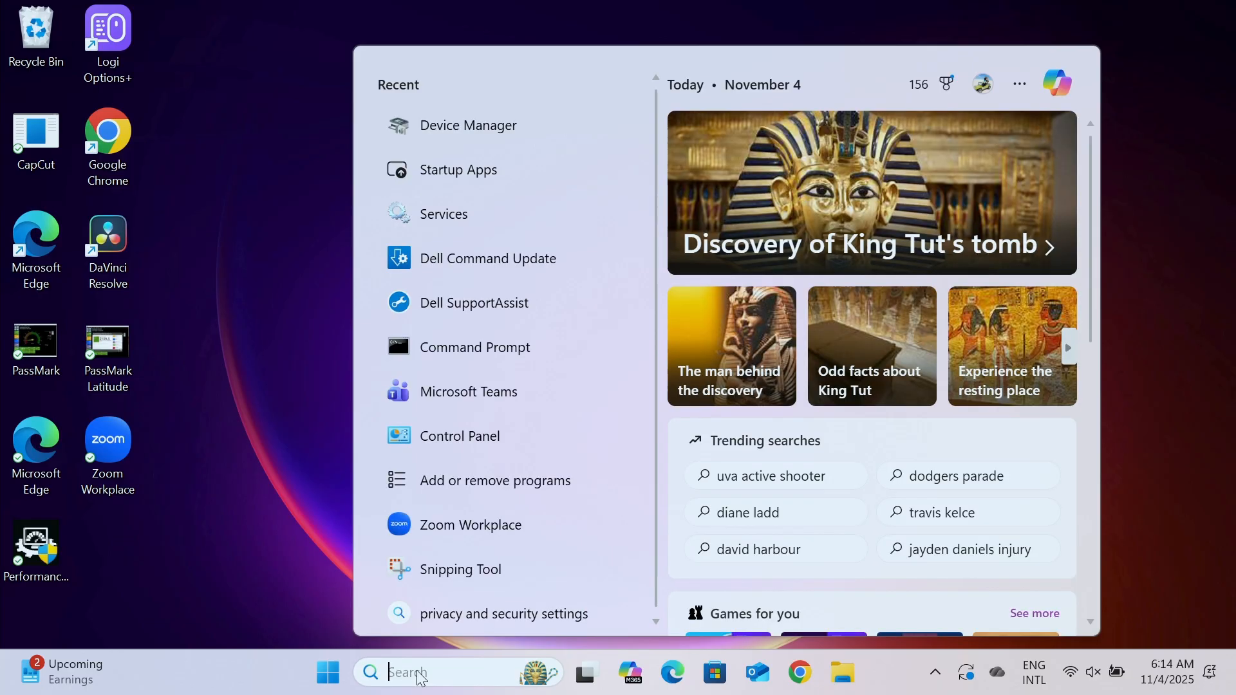
pyautogui.write('services')
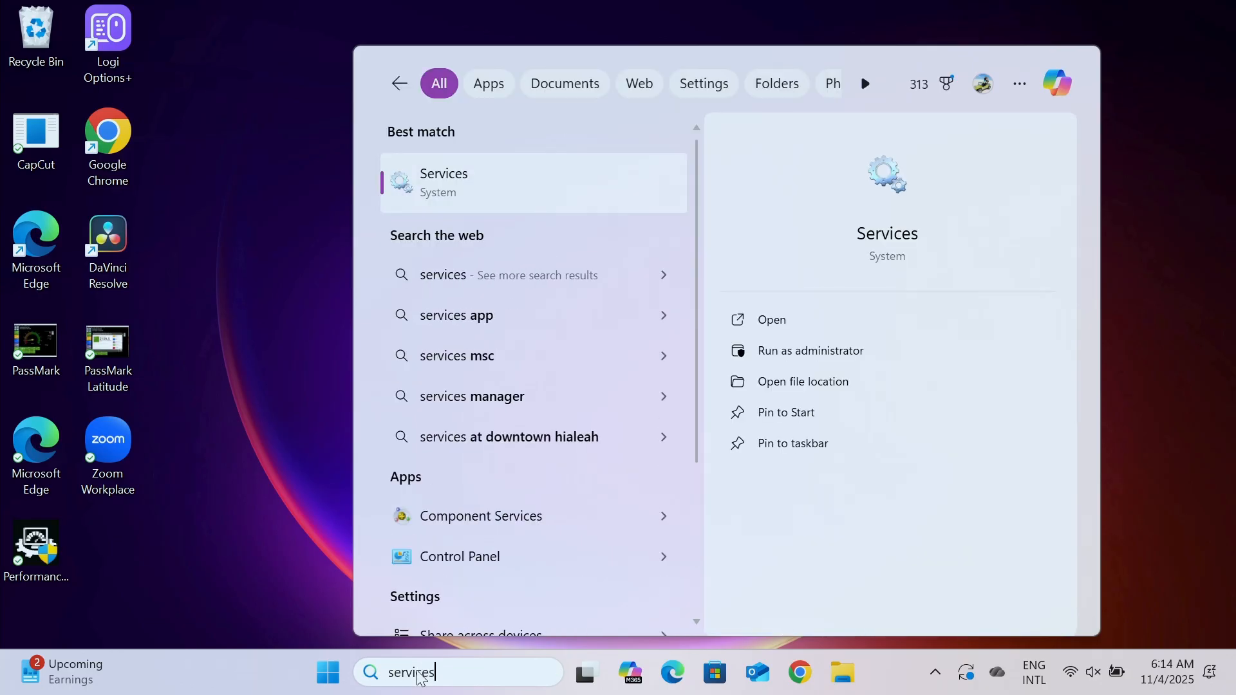
pyautogui.click(454, 185)
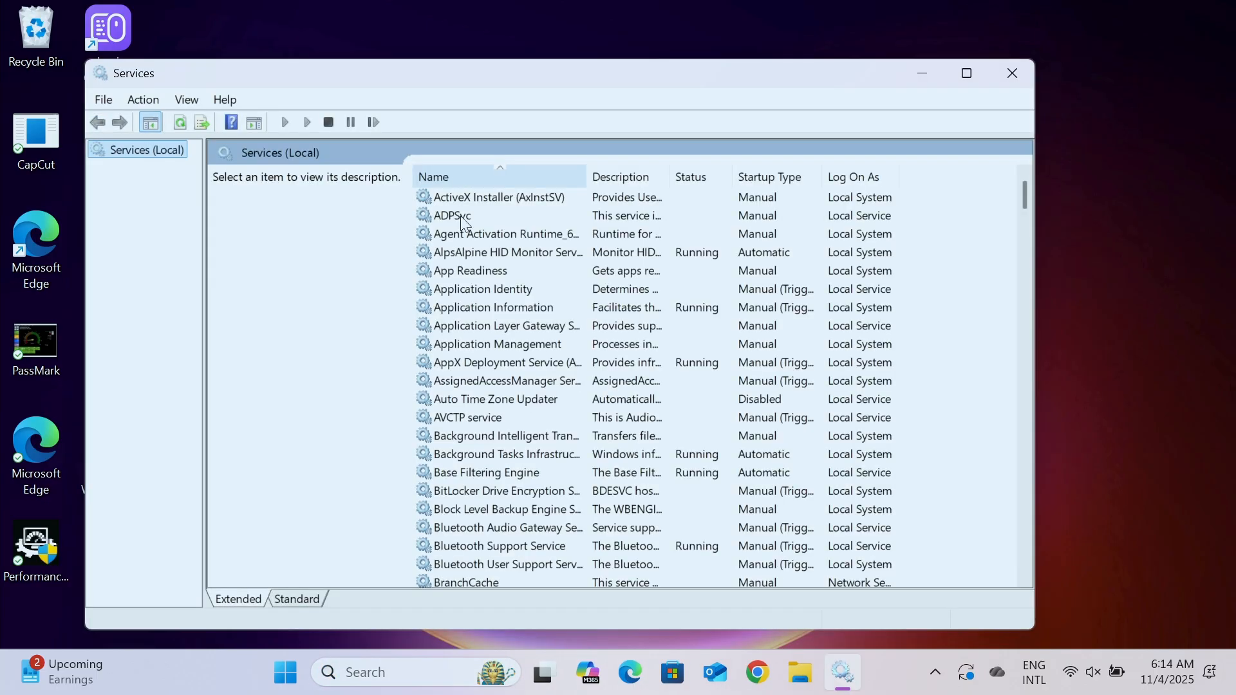
# Step: Locate the Bluetooth services in the list and view the descriptions of Bluetooth Audio Gateway Service and Bluetooth Support Service
pyautogui.click(465, 244)
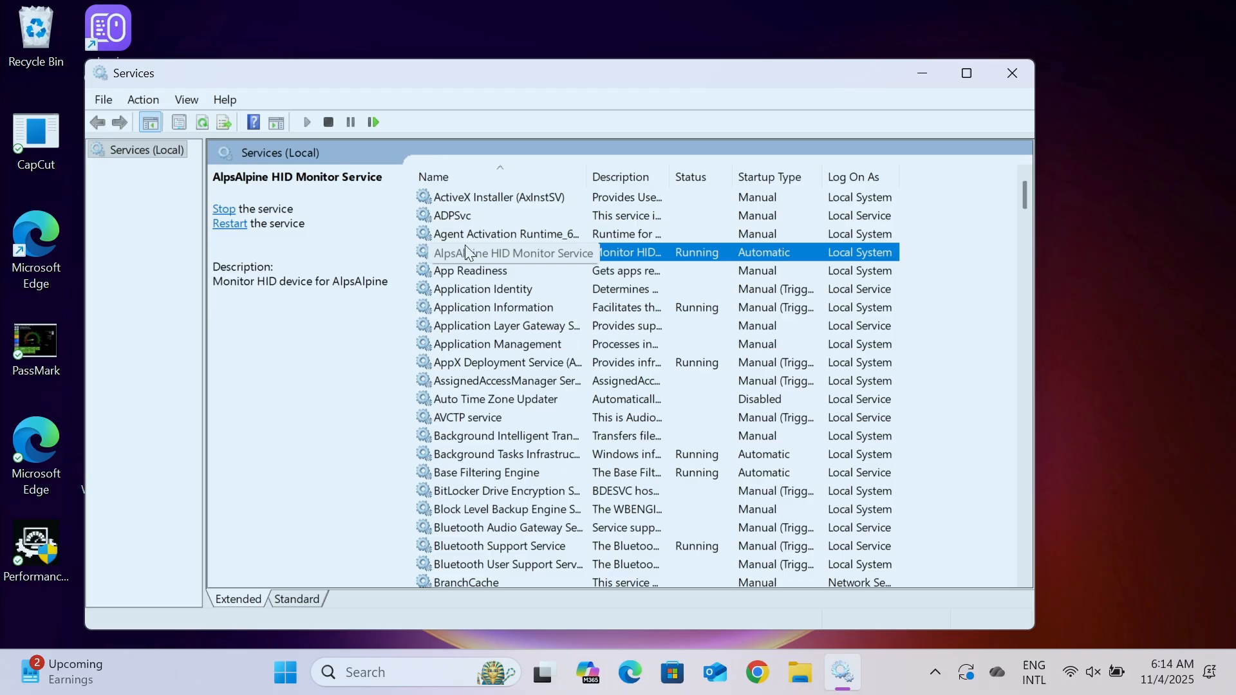
pyautogui.press('b')
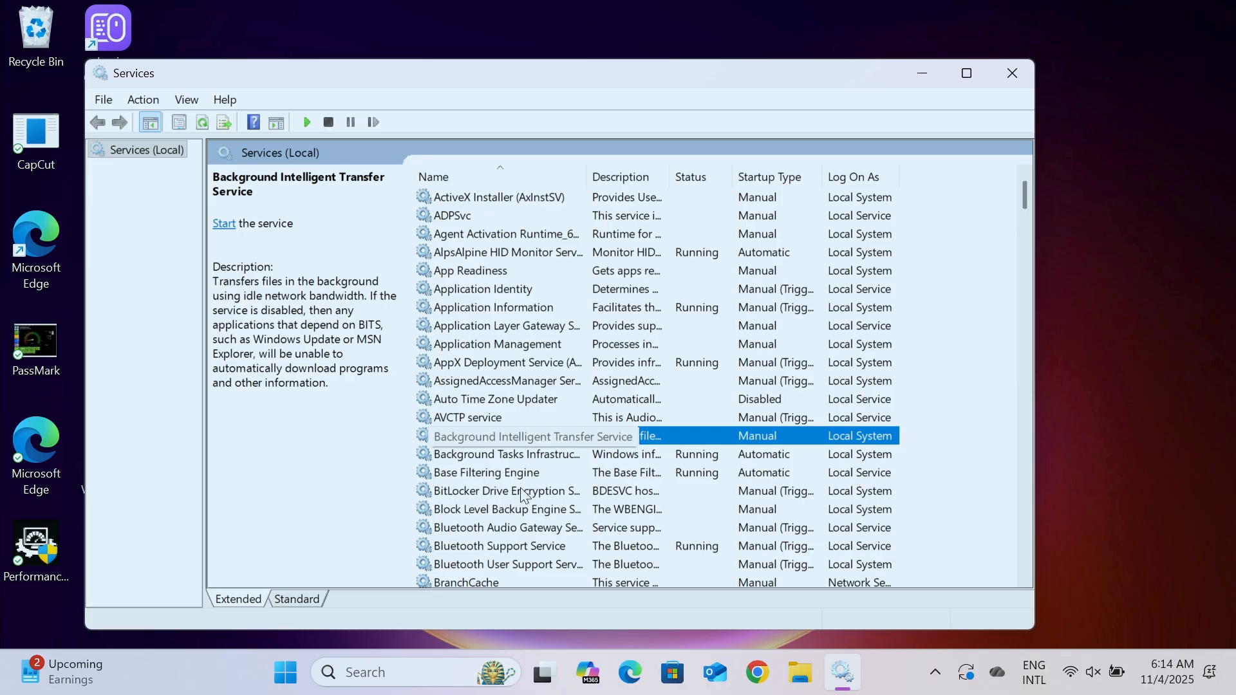
pyautogui.click(500, 527)
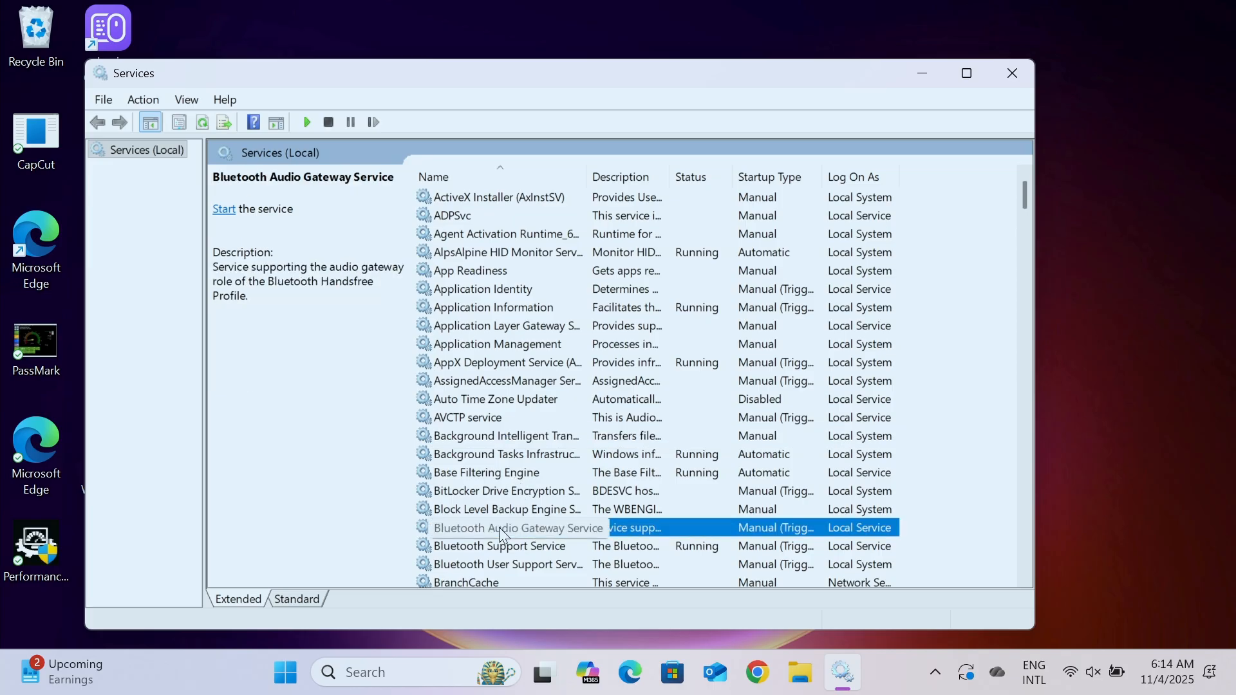
pyautogui.click(491, 546)
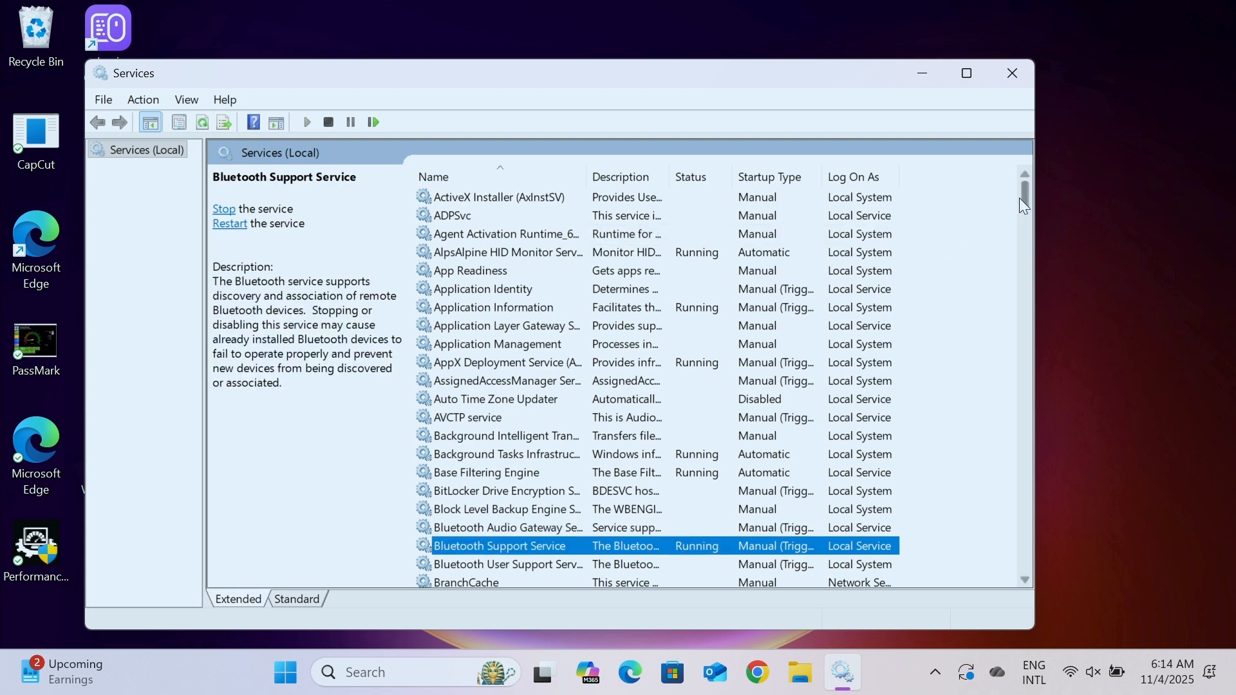
pyautogui.moveTo(1027, 198); pyautogui.dragTo(1027, 215)
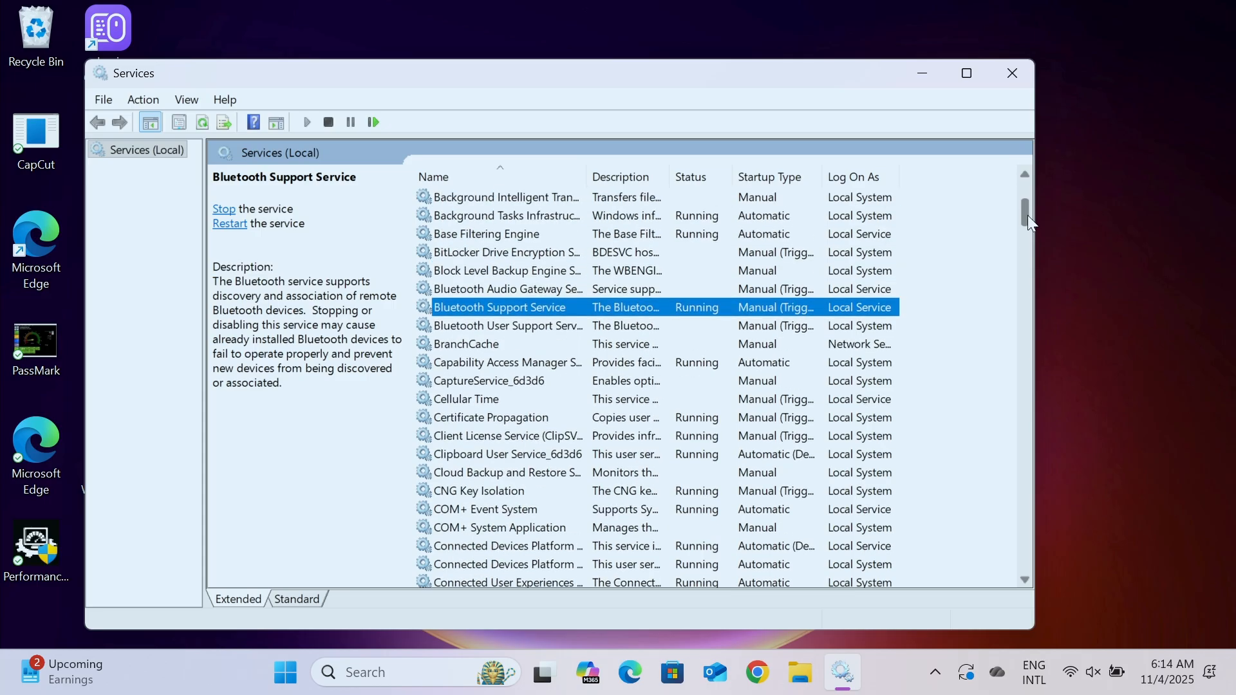
# Step: Choose the Automatic startup type in the Bluetooth Support Service properties, and close the dialog without applying it
pyautogui.rightClick(485, 307)
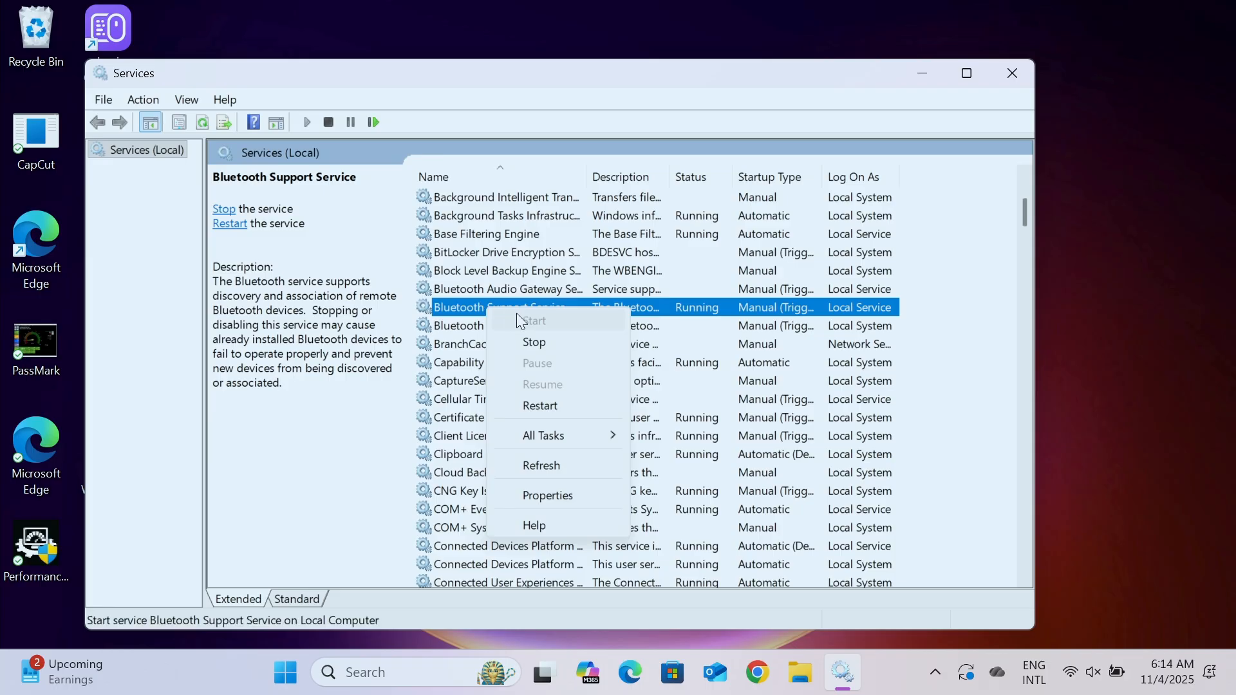
pyautogui.click(545, 495)
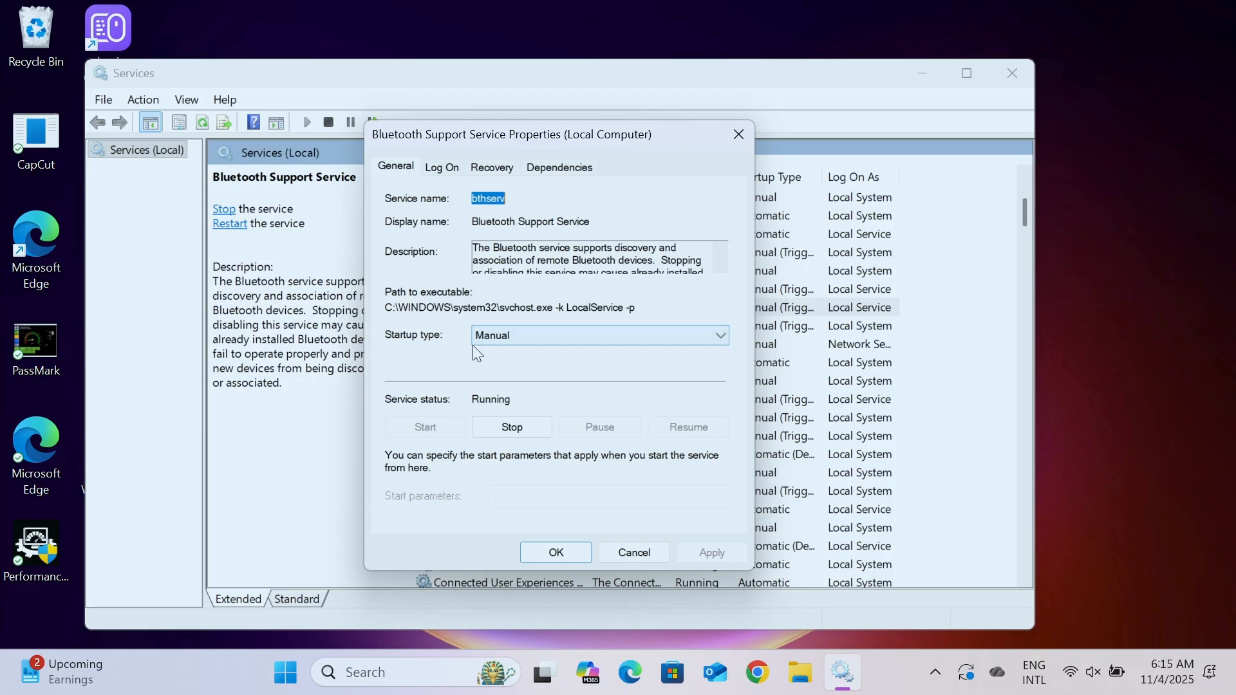
pyautogui.click(526, 336)
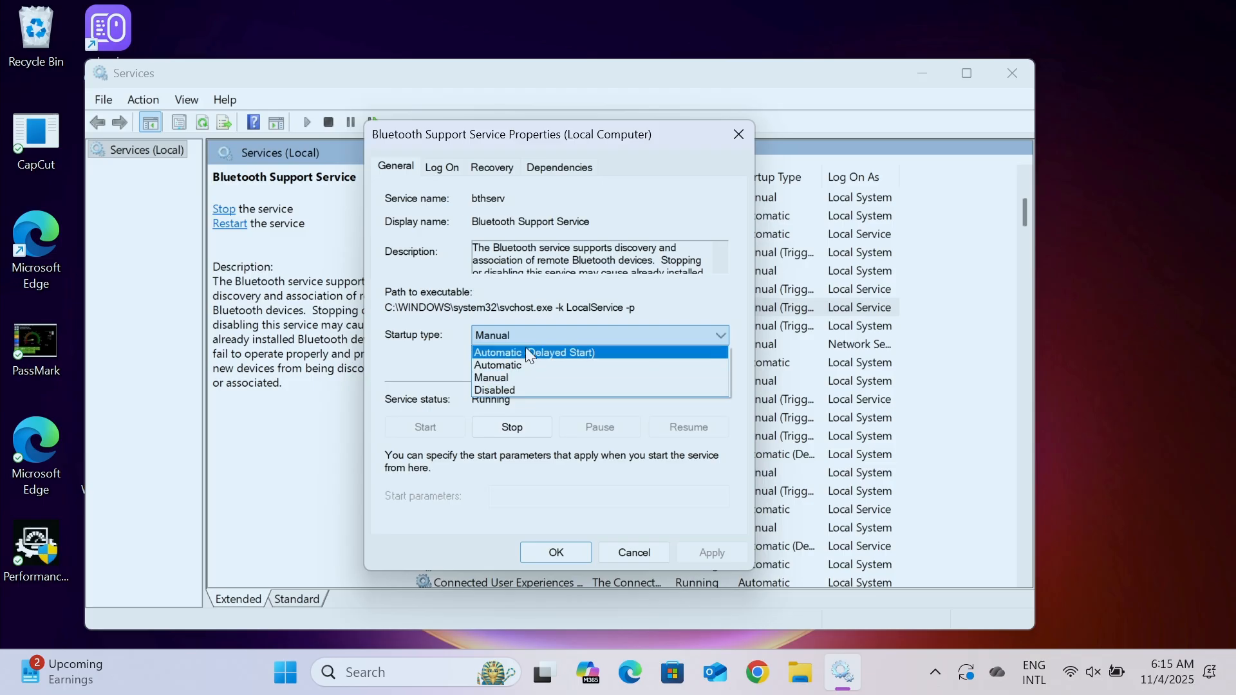
pyautogui.click(515, 367)
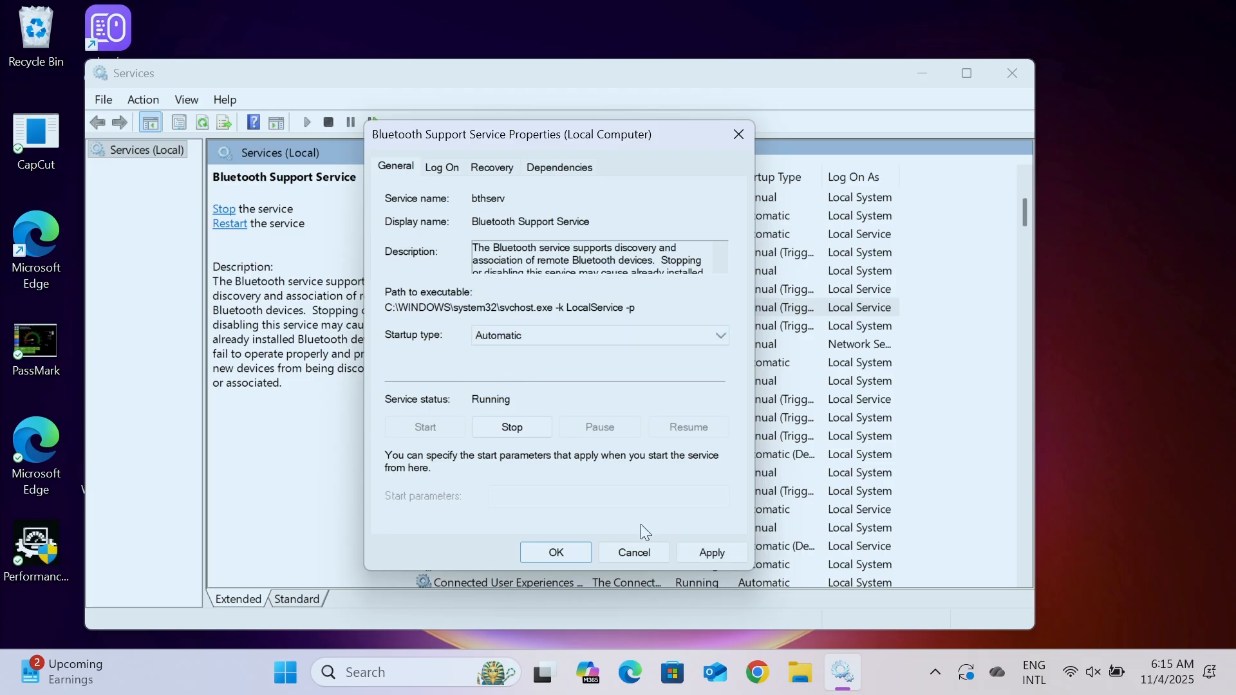
pyautogui.click(741, 128)
# Step: View the descriptions of the Bluetooth Audio Gateway, Bluetooth Support and Bluetooth User Support services, and close the Services console
pyautogui.click(500, 310)
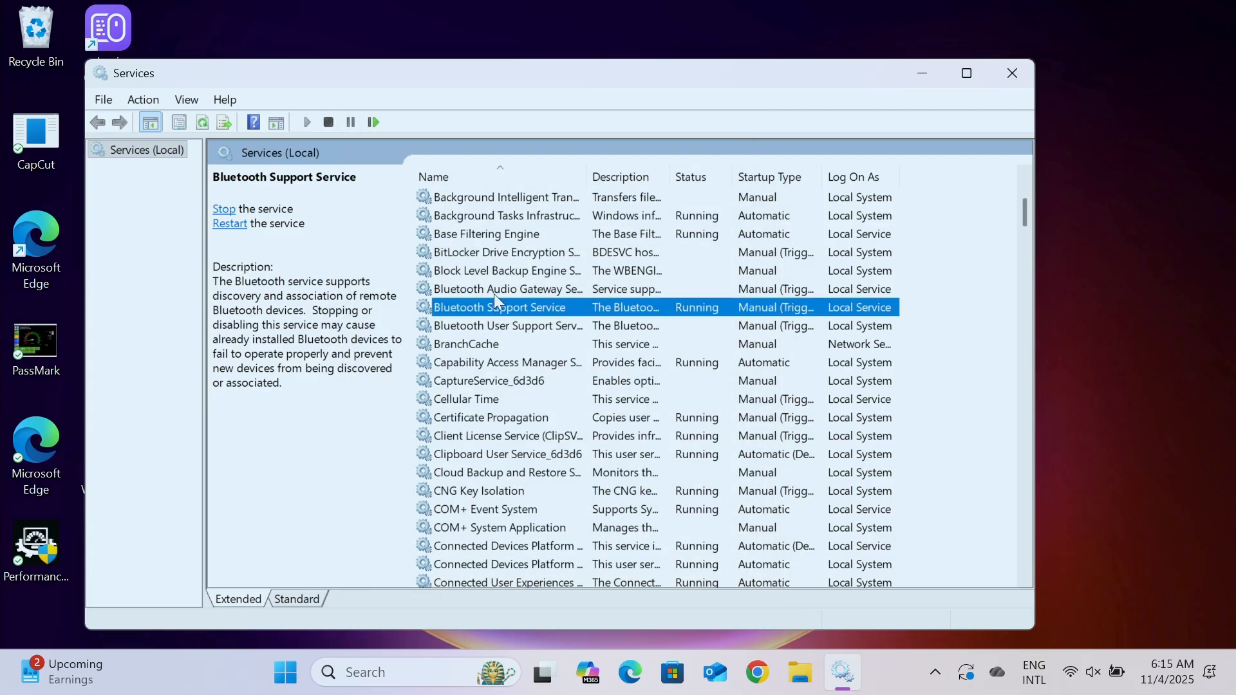
pyautogui.click(492, 289)
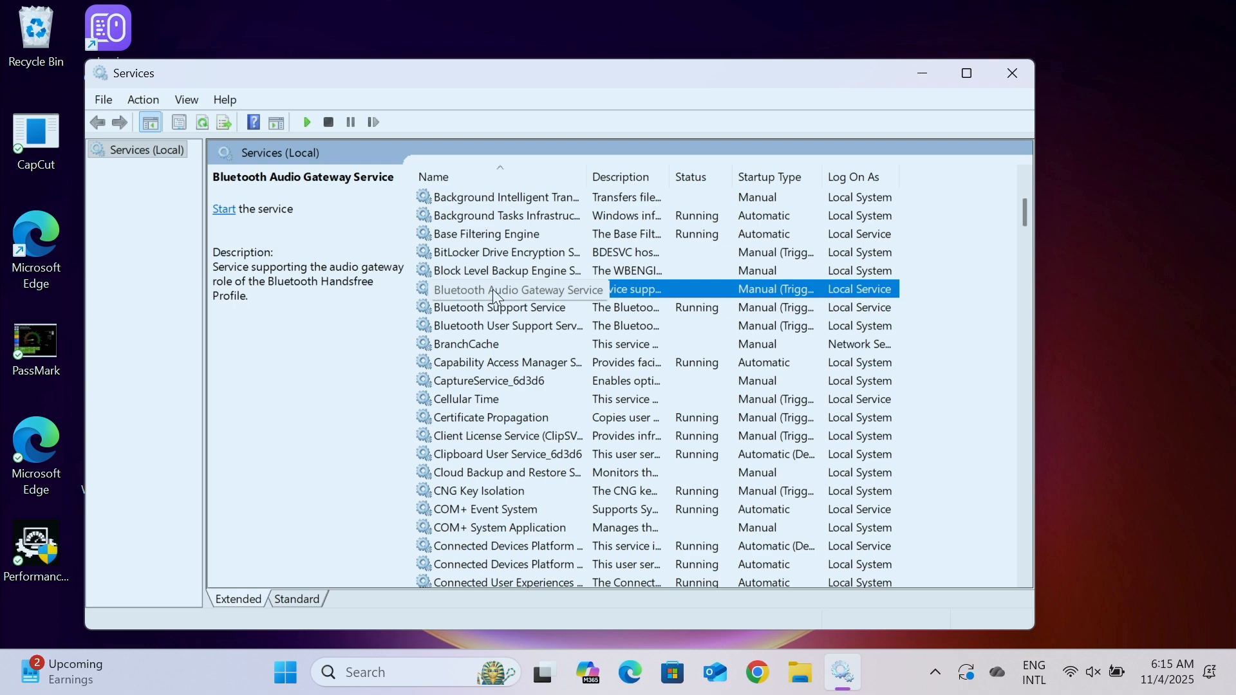
pyautogui.click(482, 314)
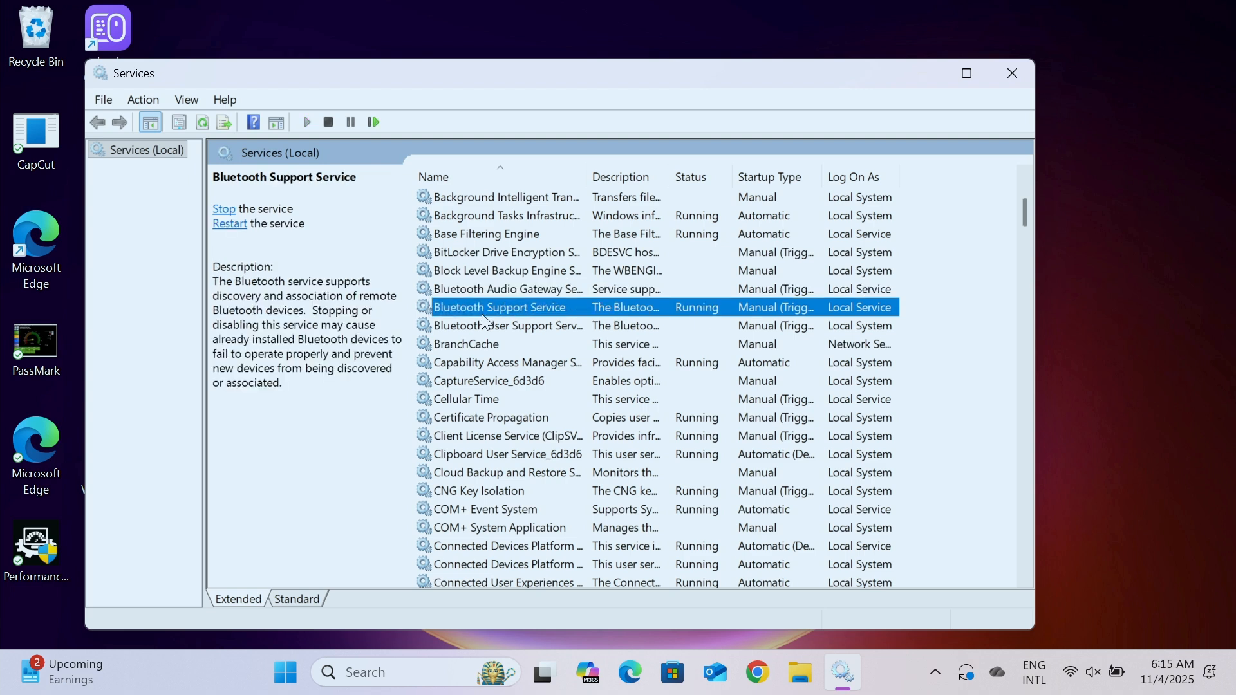
pyautogui.click(481, 327)
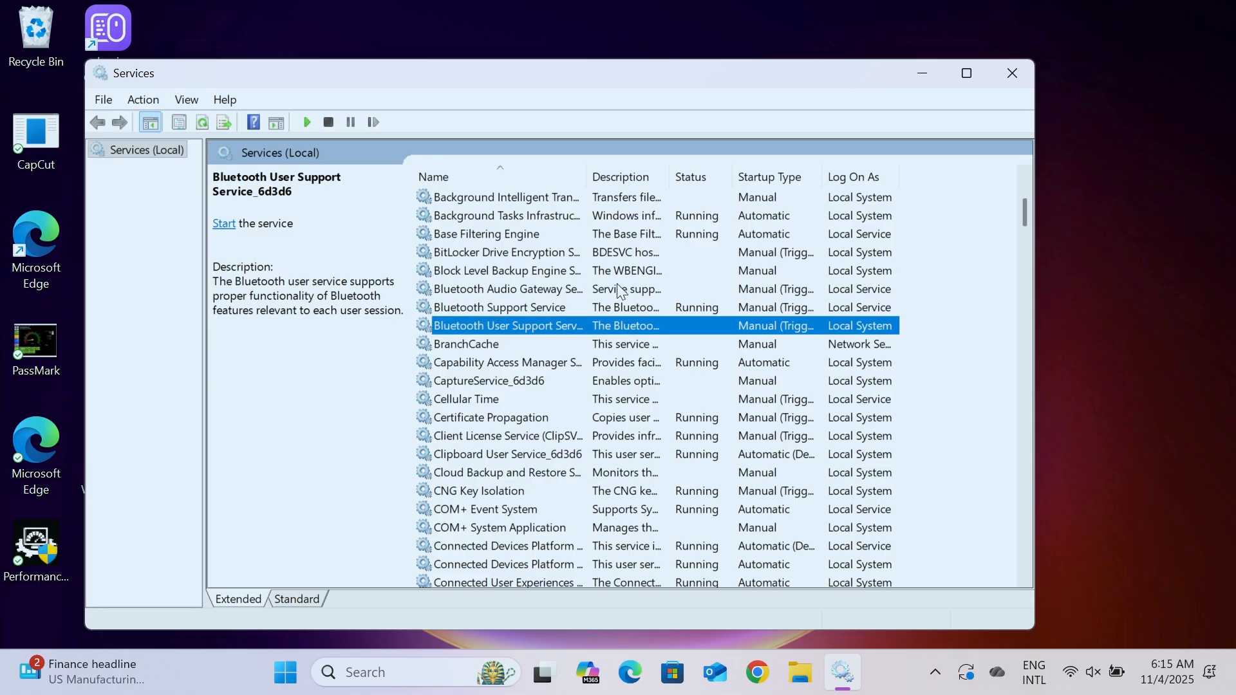
pyautogui.click(1012, 73)
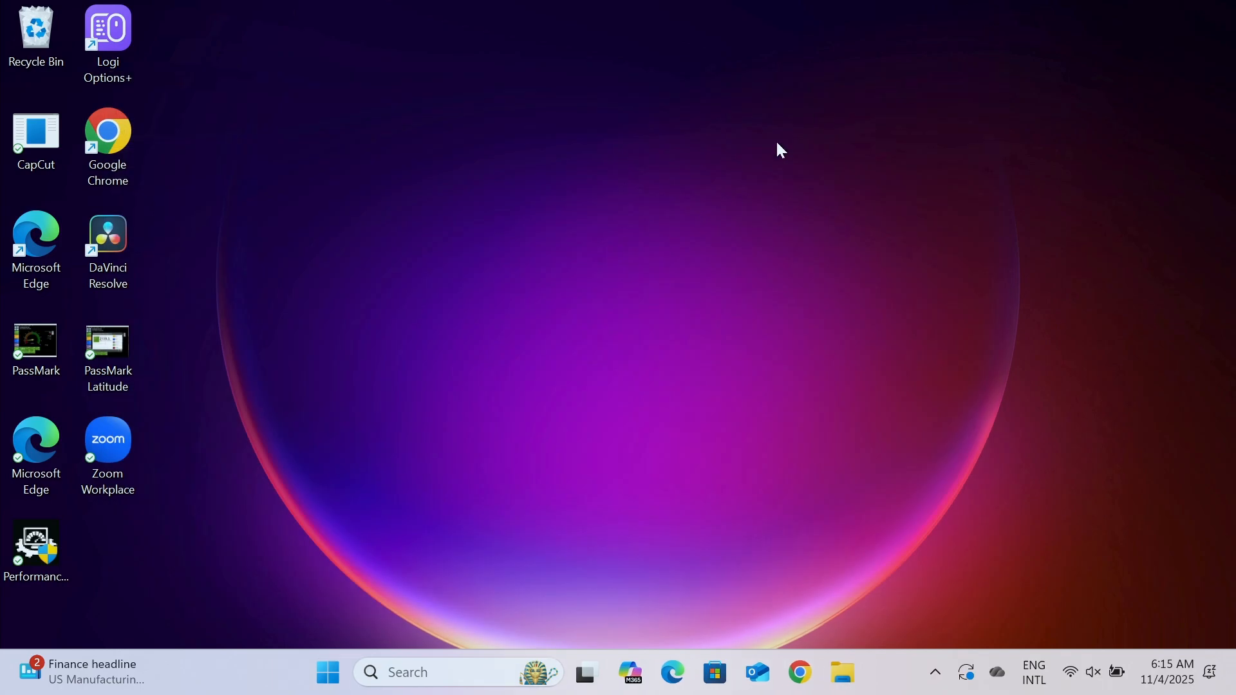
# Step: Switch to File Explorer and open the System32 folder inside the Windows folder on Local Disk (C:)
pyautogui.click(841, 680)
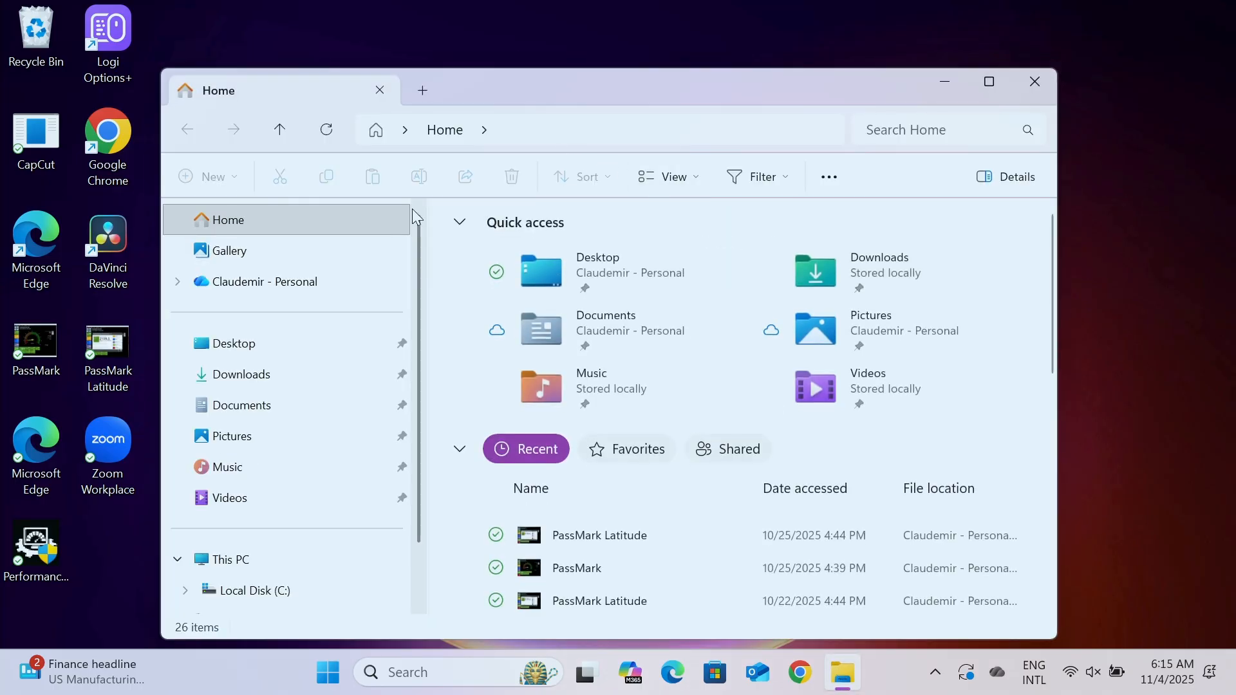
pyautogui.click(247, 566)
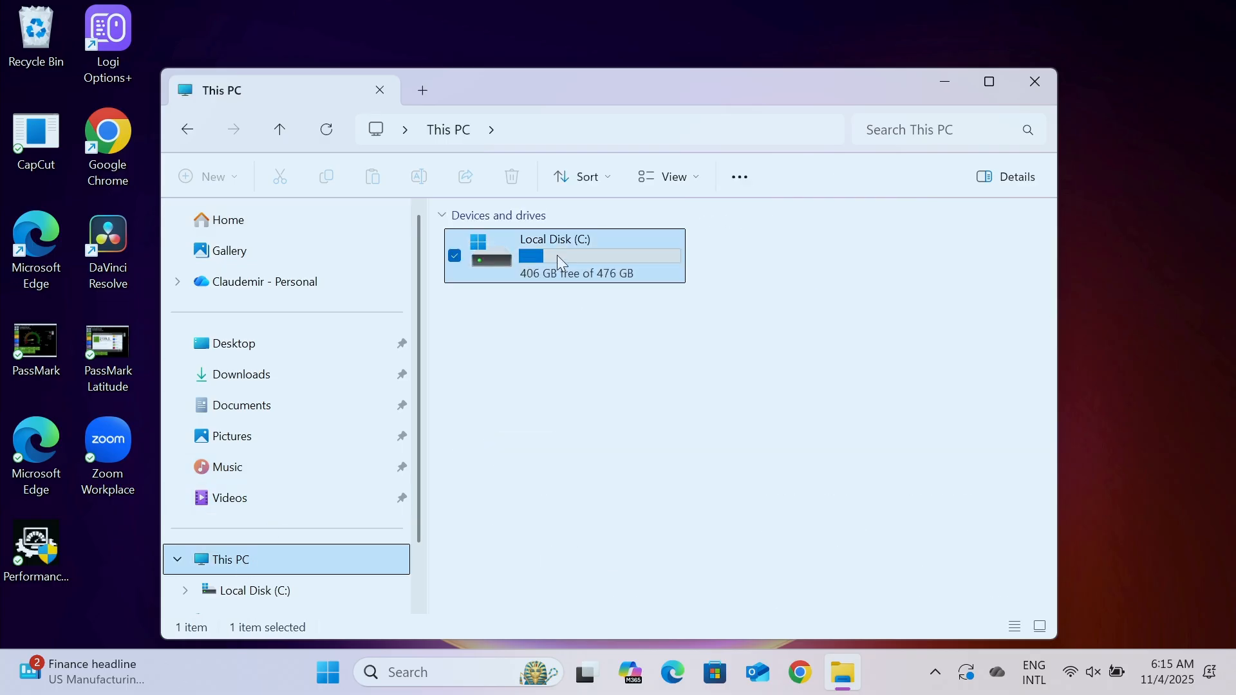
pyautogui.doubleClick(560, 260)
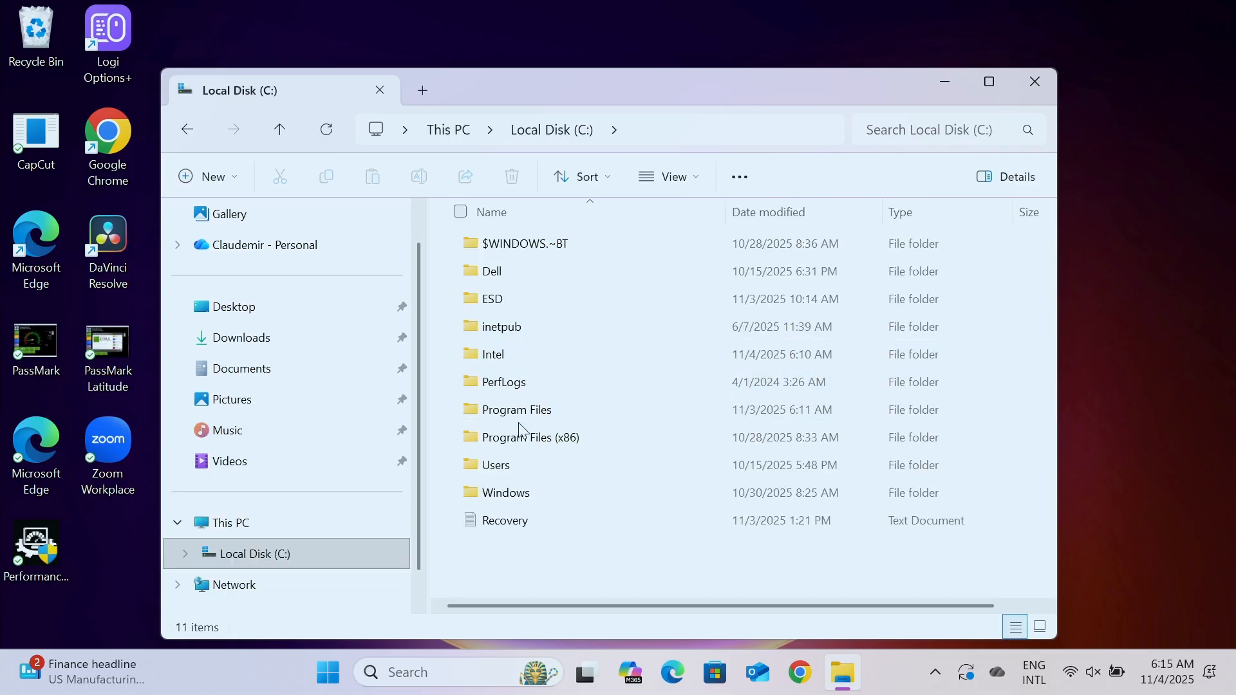
pyautogui.click(508, 497)
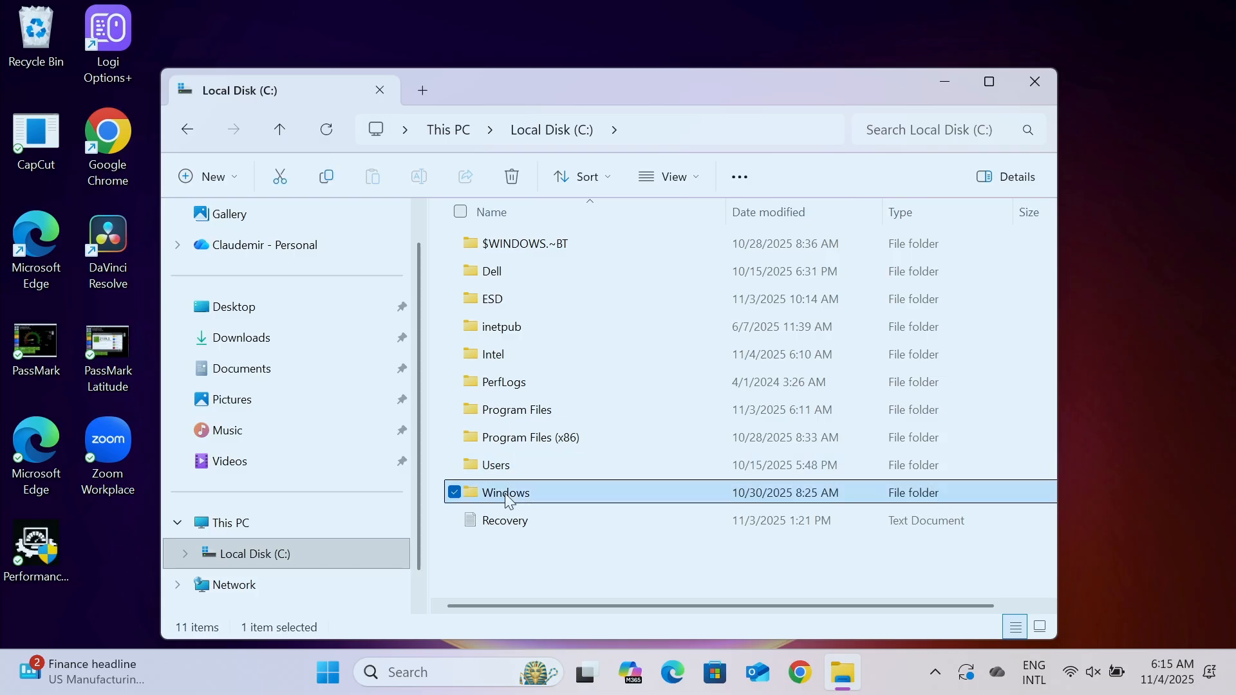
pyautogui.doubleClick(508, 499)
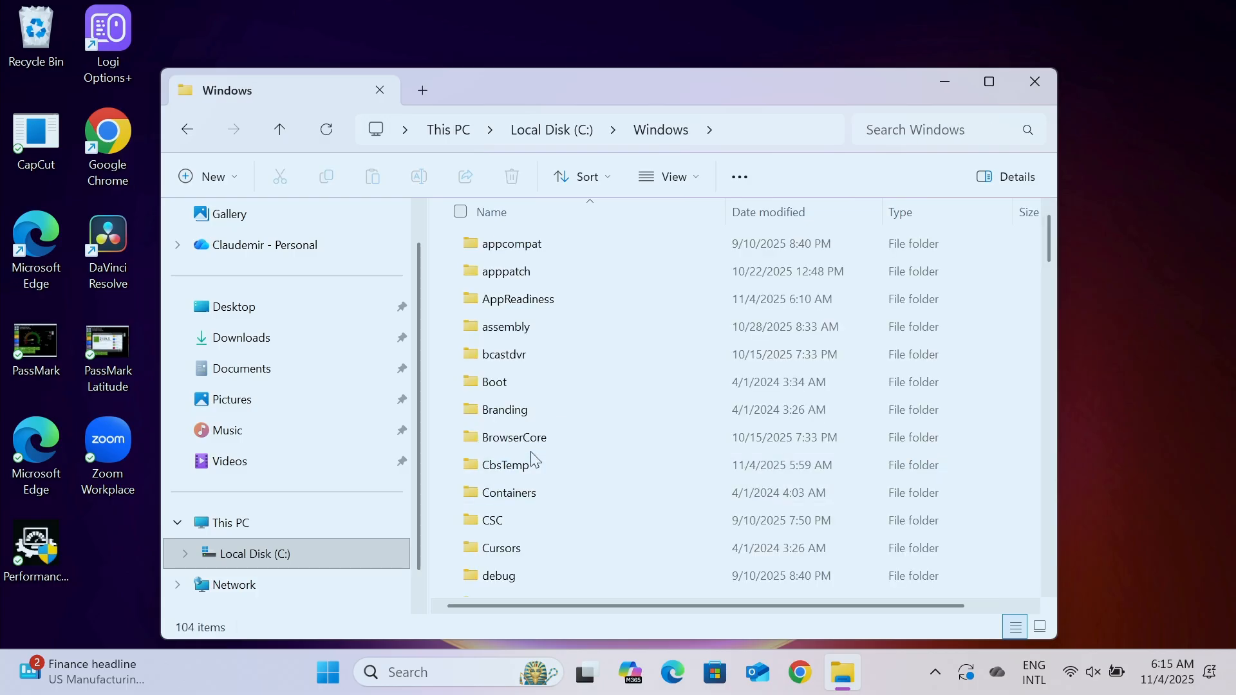
pyautogui.scroll(-5, 531, 458)
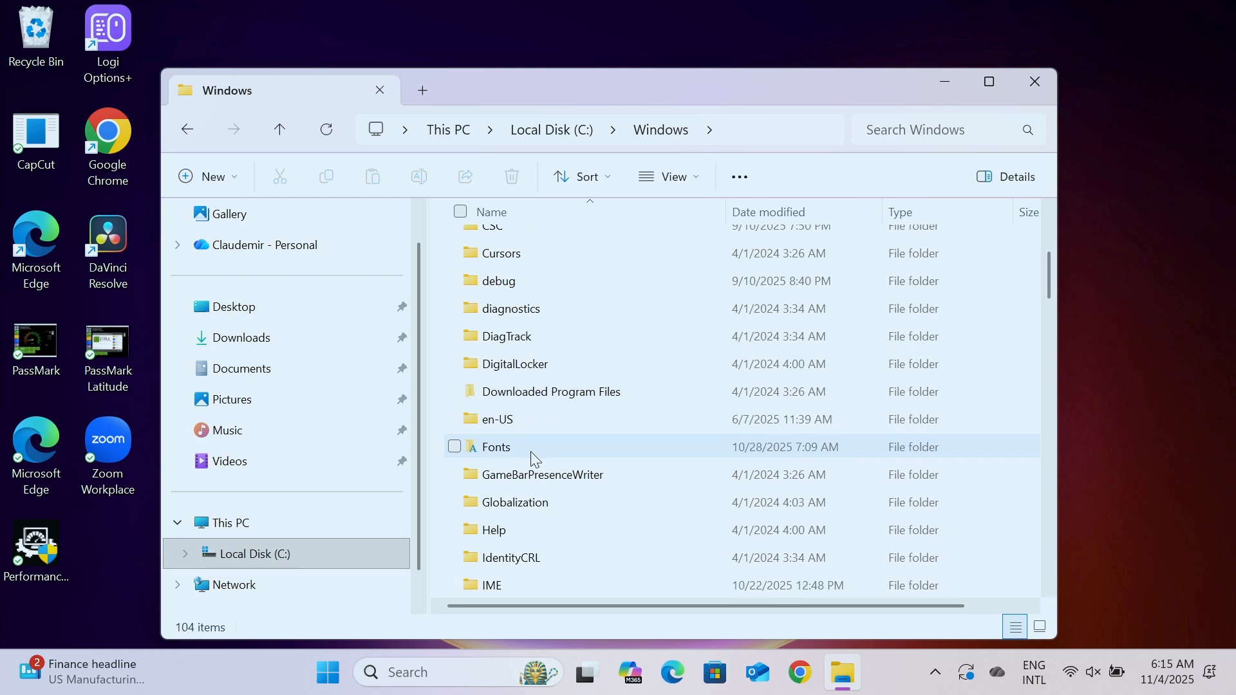
pyautogui.scroll(-6, 532, 458)
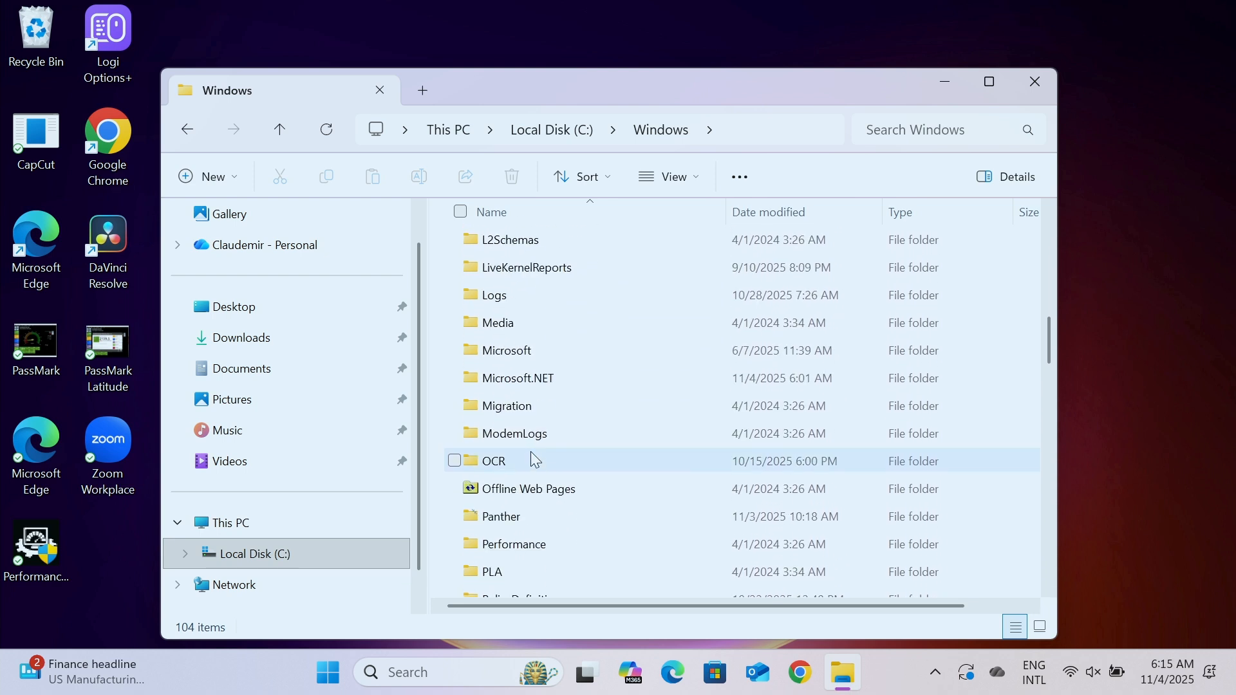
pyautogui.scroll(-6, 532, 459)
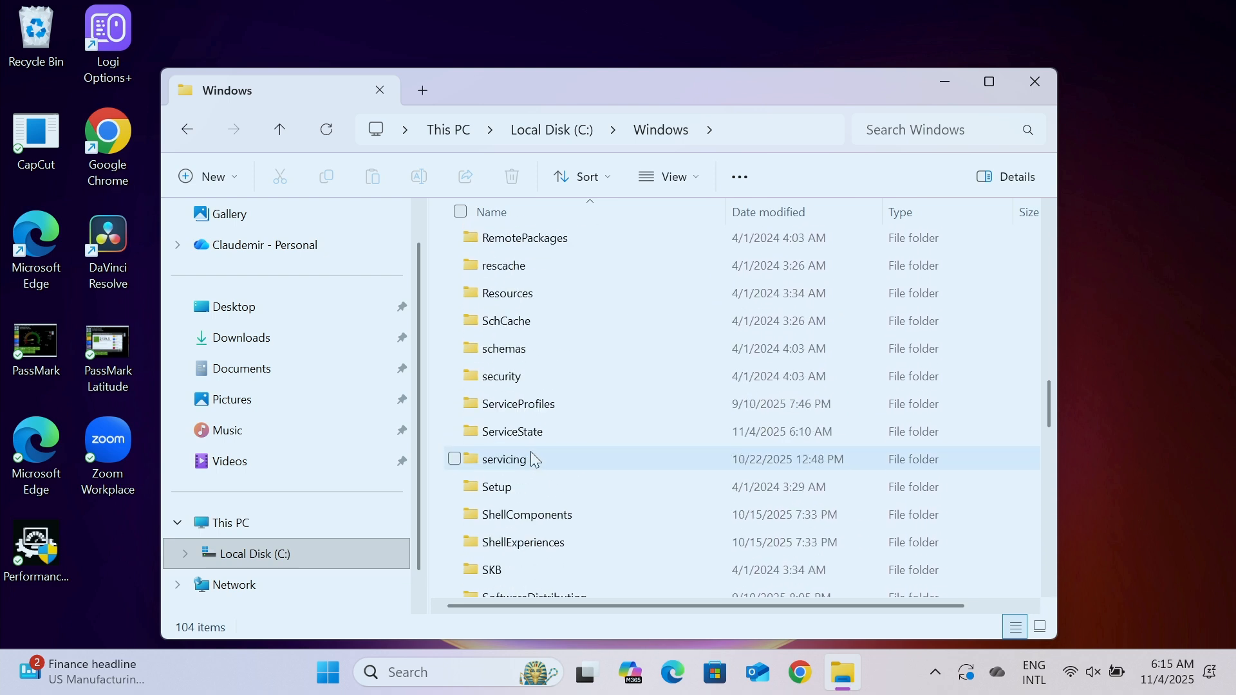
pyautogui.scroll(-1, 532, 459)
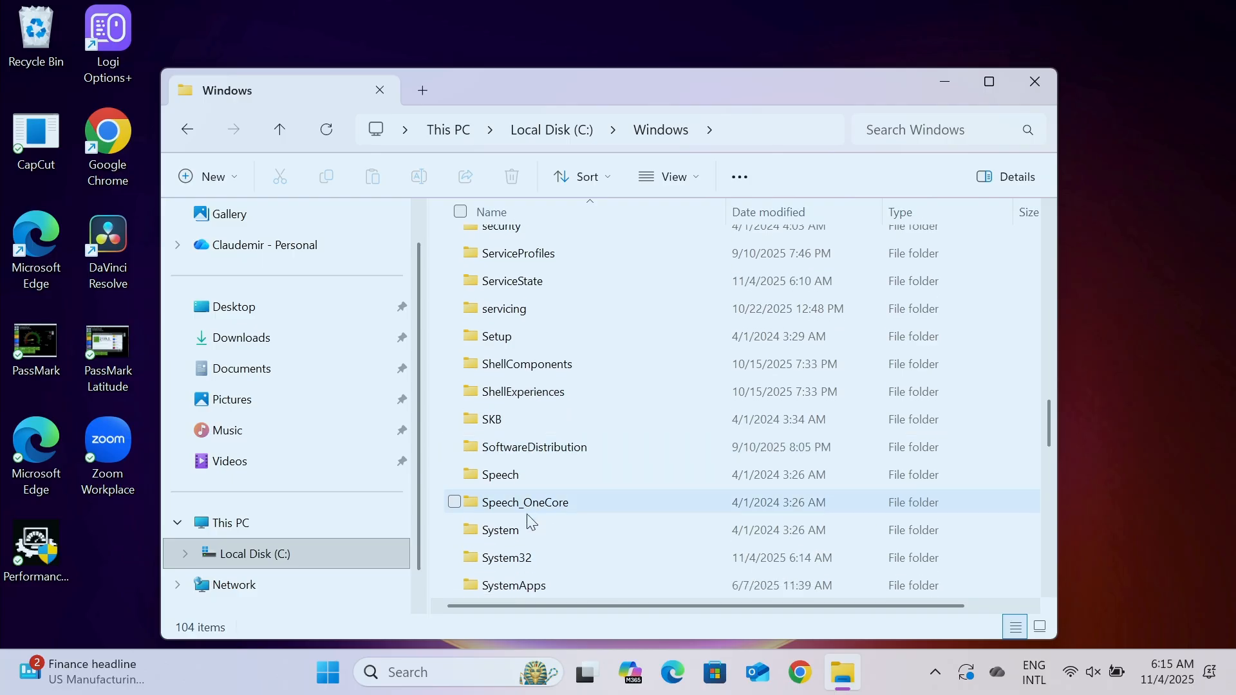
pyautogui.doubleClick(508, 558)
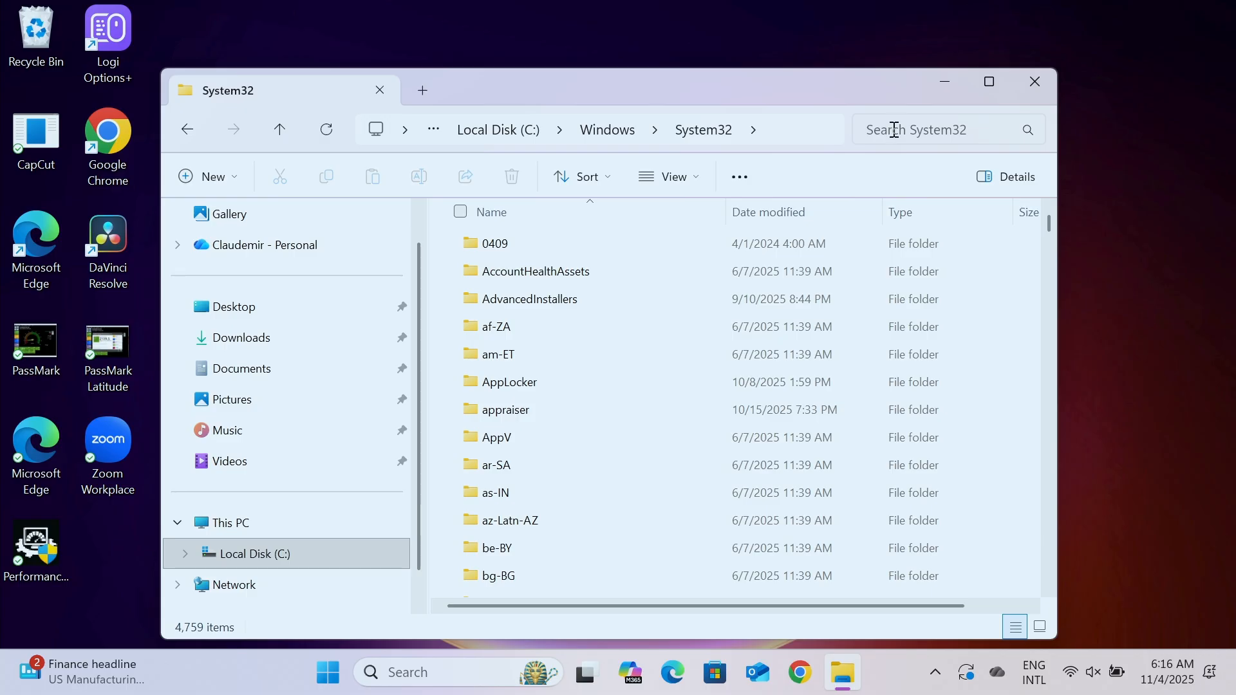
# Step: Search the System32 folder for "fsquirt"
pyautogui.click(894, 129)
pyautogui.write('fsqui')
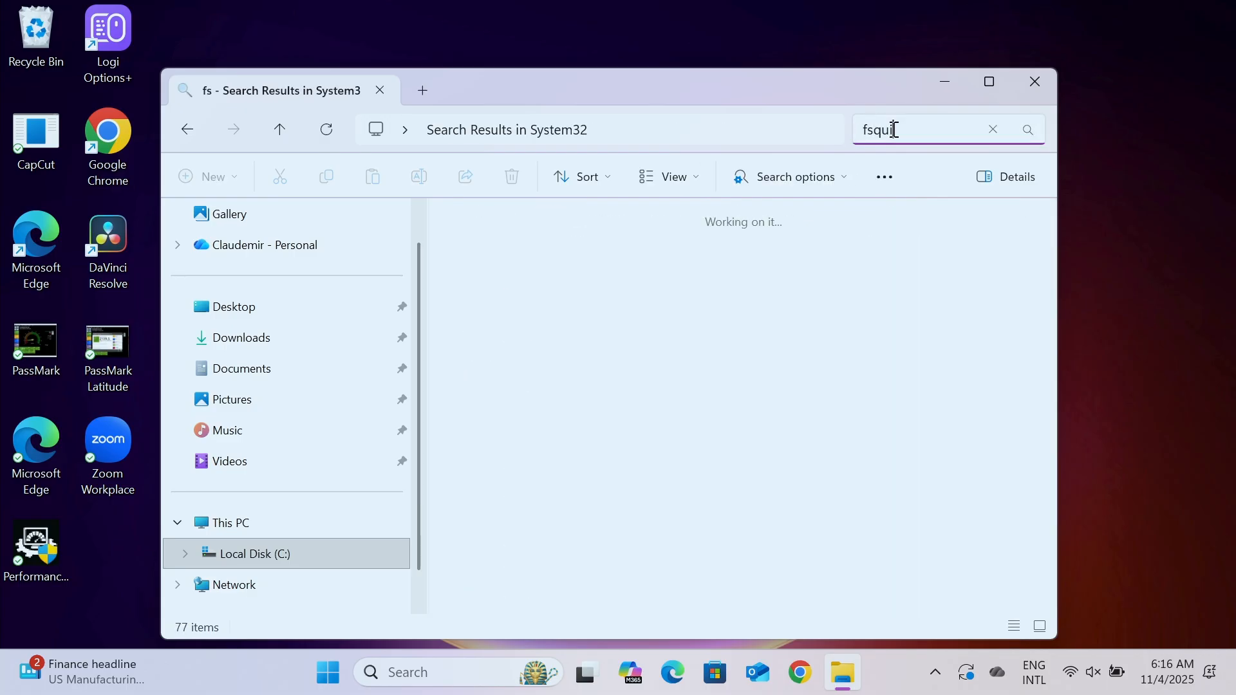
pyautogui.write('rt')
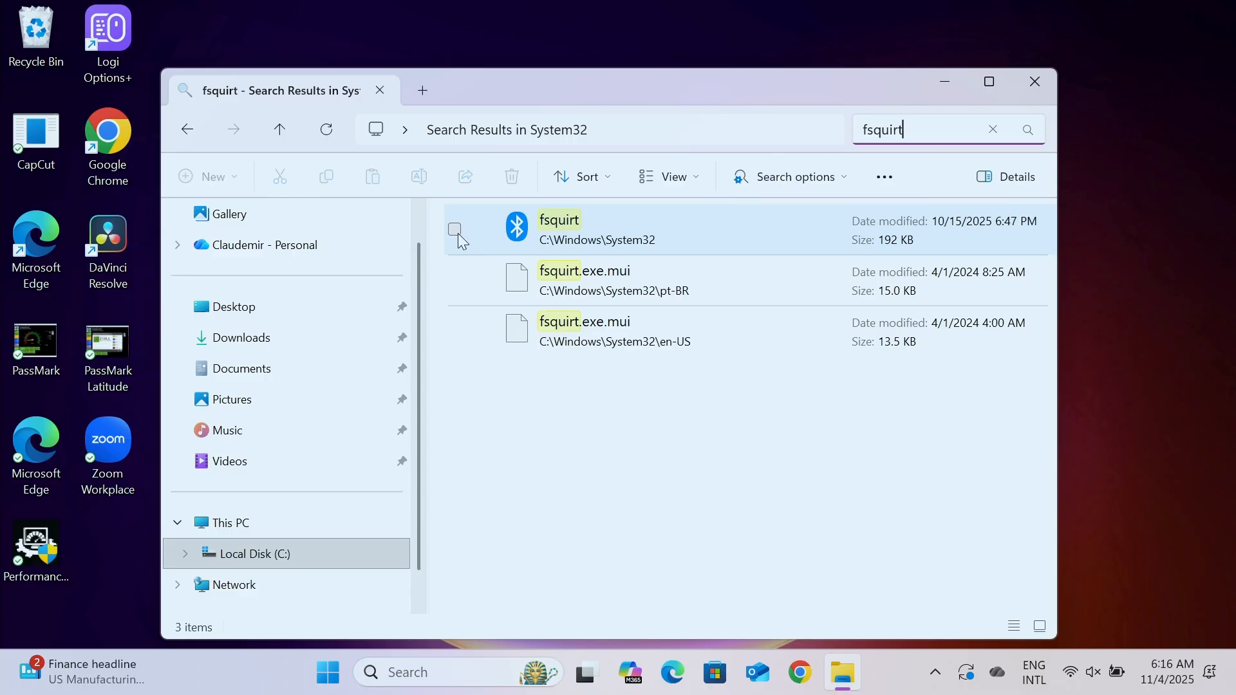
# Step: Create a desktop shortcut for the fsquirt application found in C:\Windows\System32
pyautogui.rightClick(500, 231)
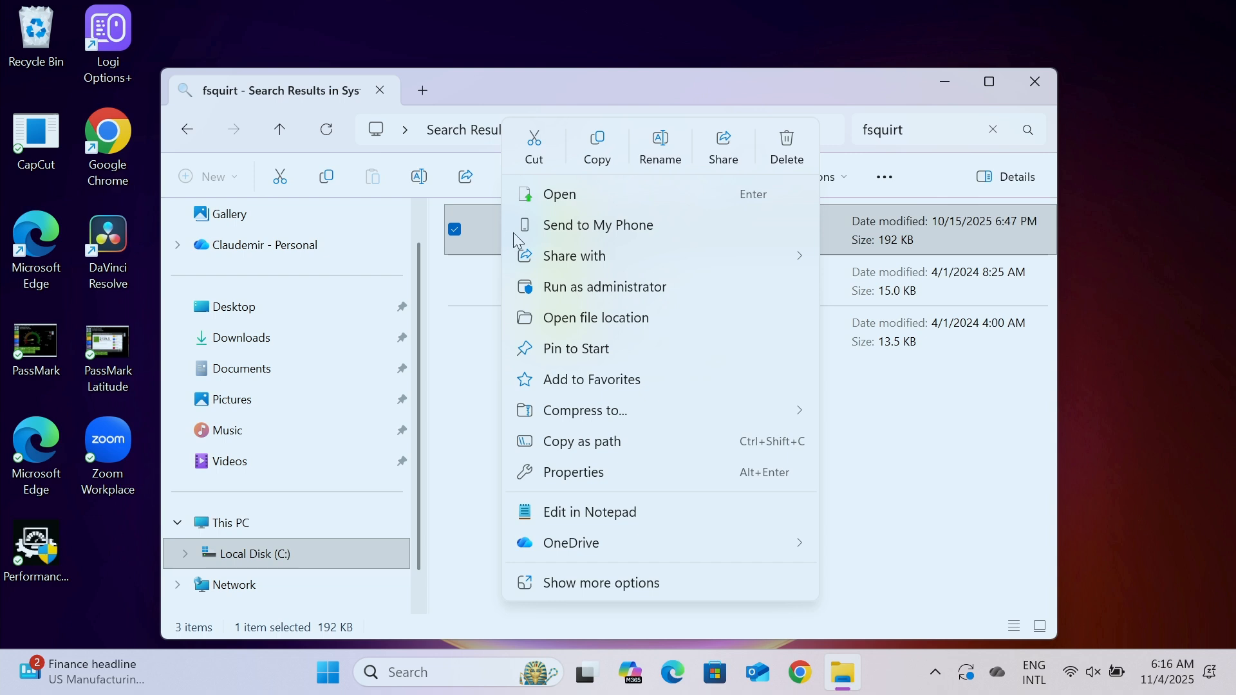
pyautogui.moveTo(609, 251)
pyautogui.click(588, 583)
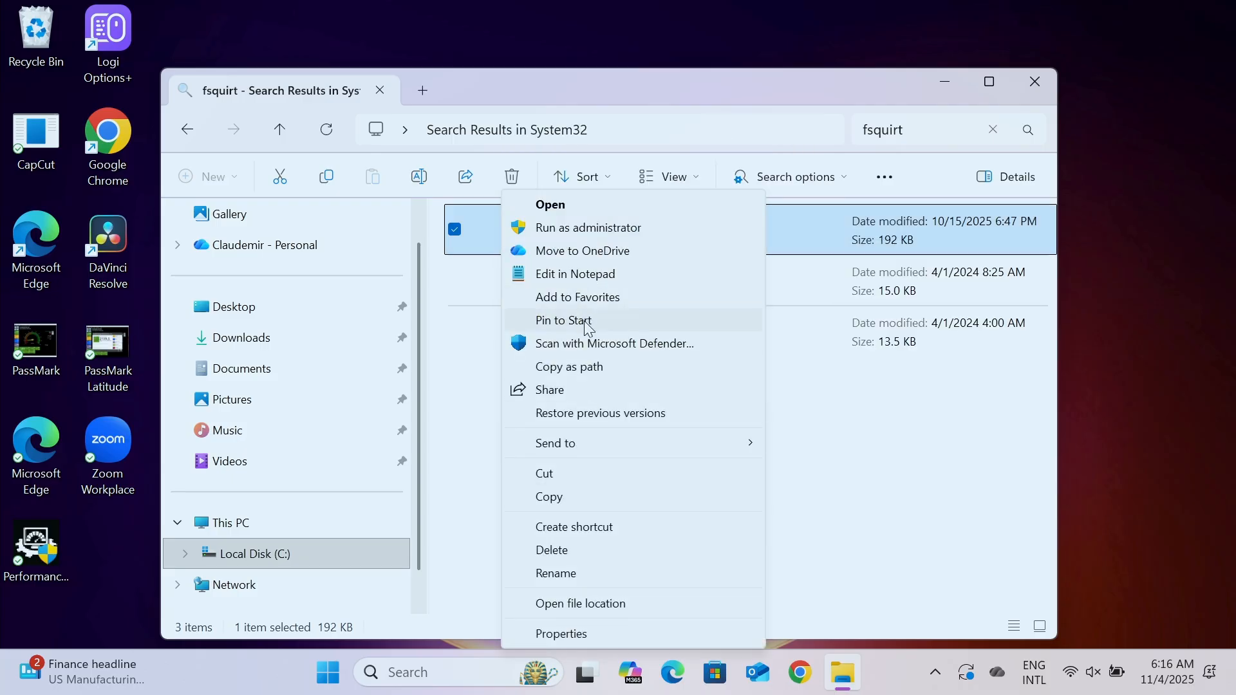
pyautogui.moveTo(592, 447)
pyautogui.moveTo(674, 441)
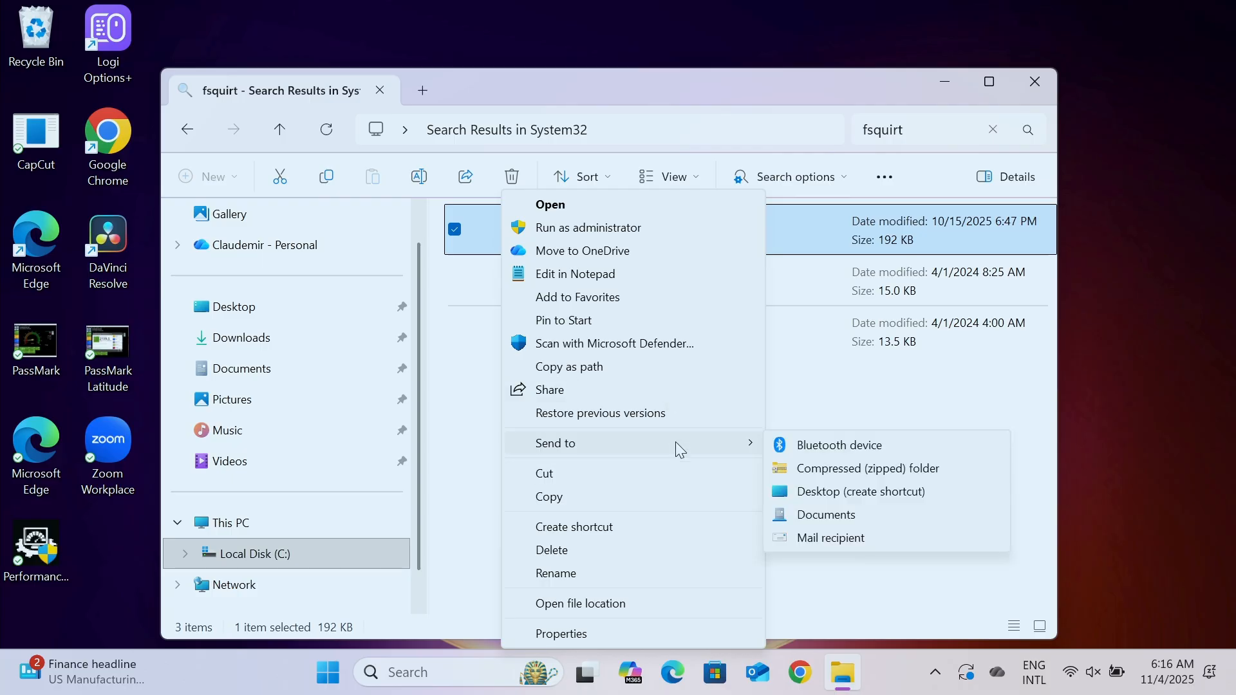
pyautogui.click(834, 503)
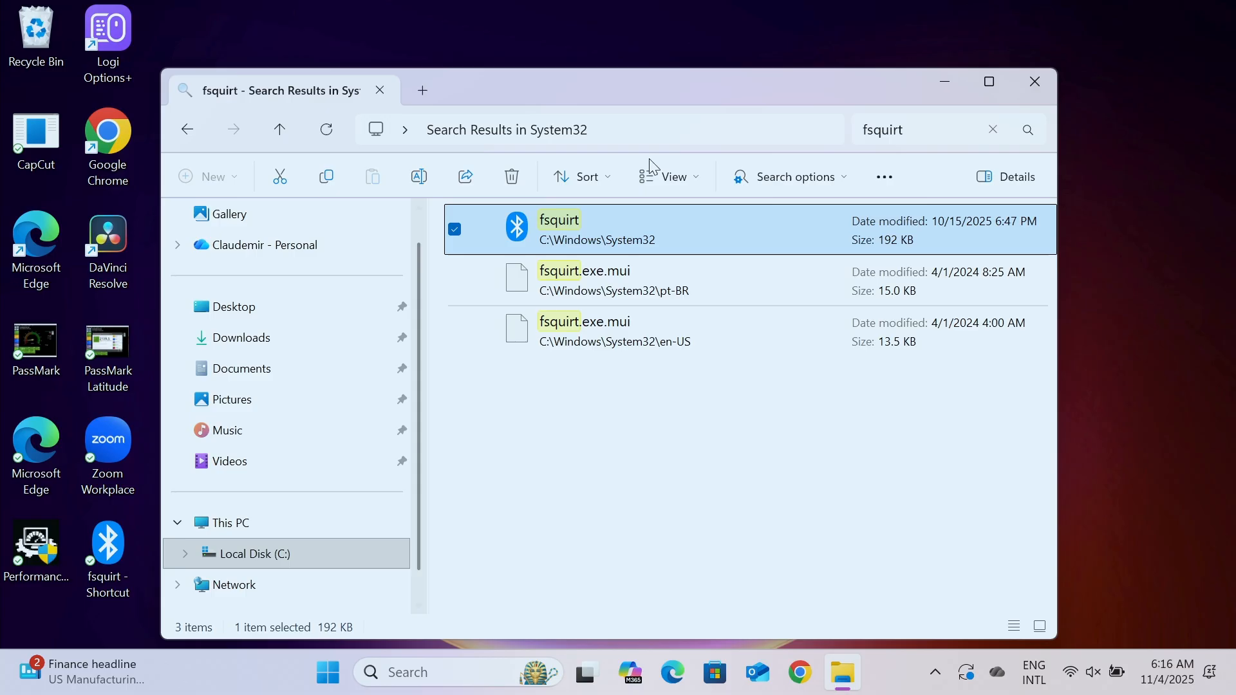
# Step: Close File Explorer, and test the fsquirt desktop shortcut by opening and dismissing the Bluetooth File Transfer wizard
pyautogui.click(1031, 83)
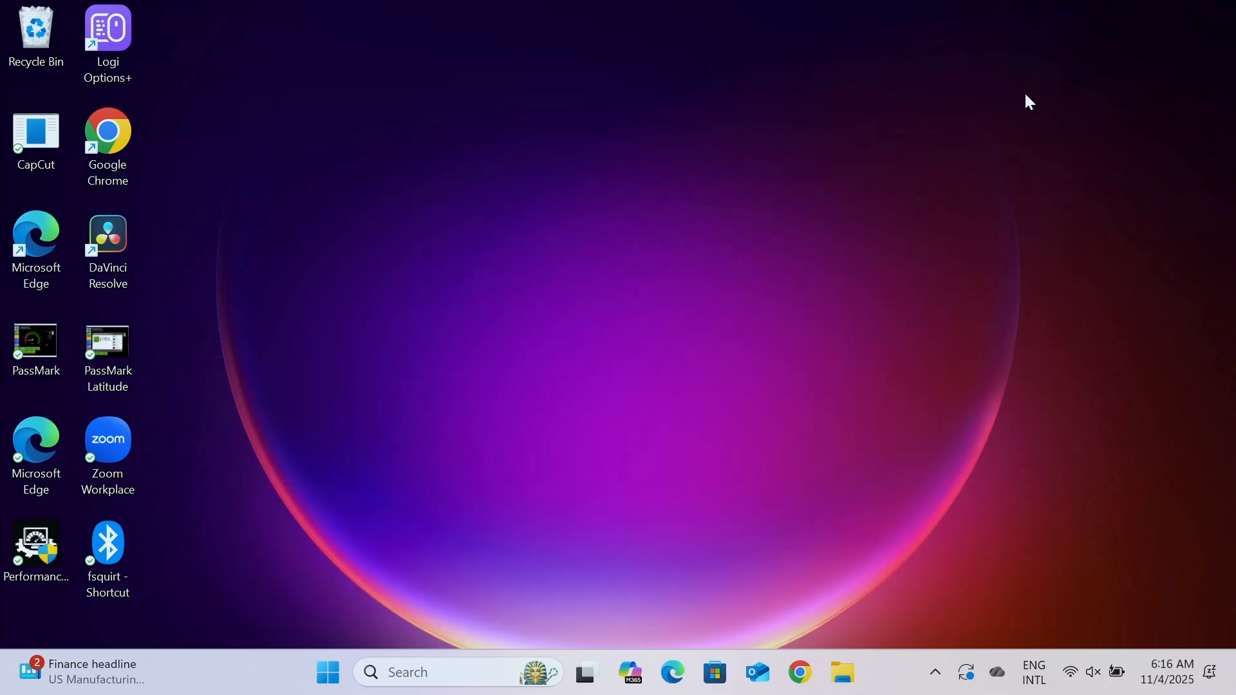
pyautogui.doubleClick(113, 537)
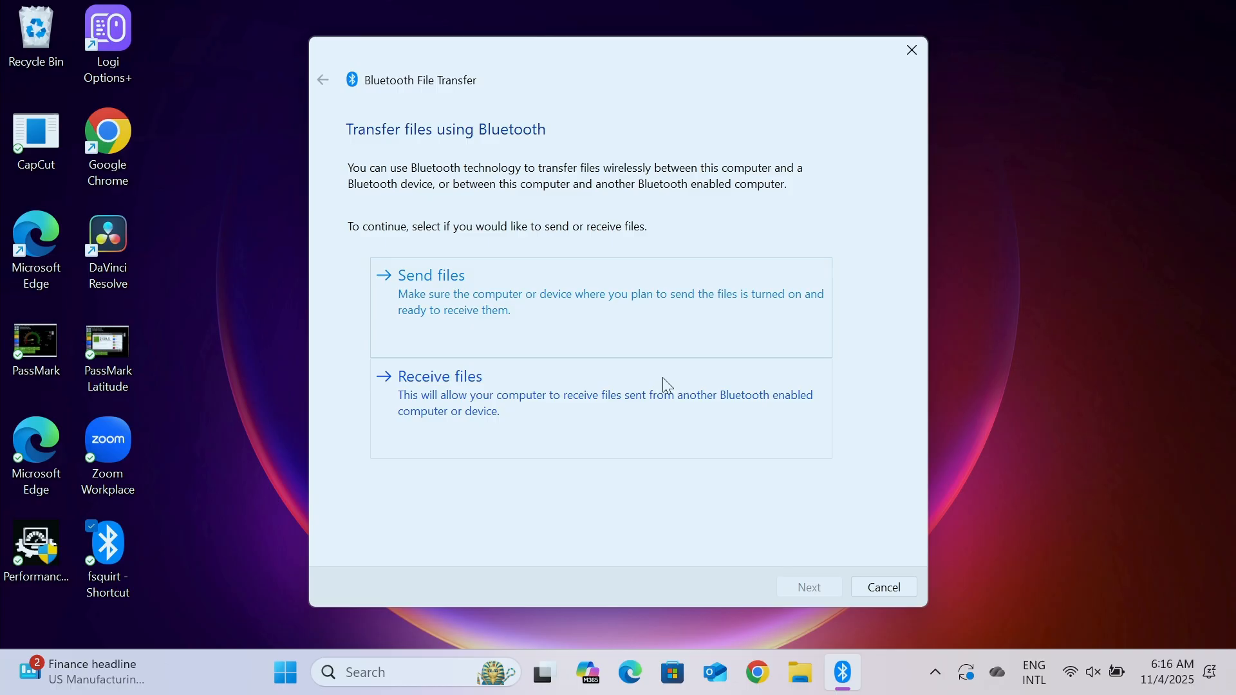
pyautogui.click(924, 56)
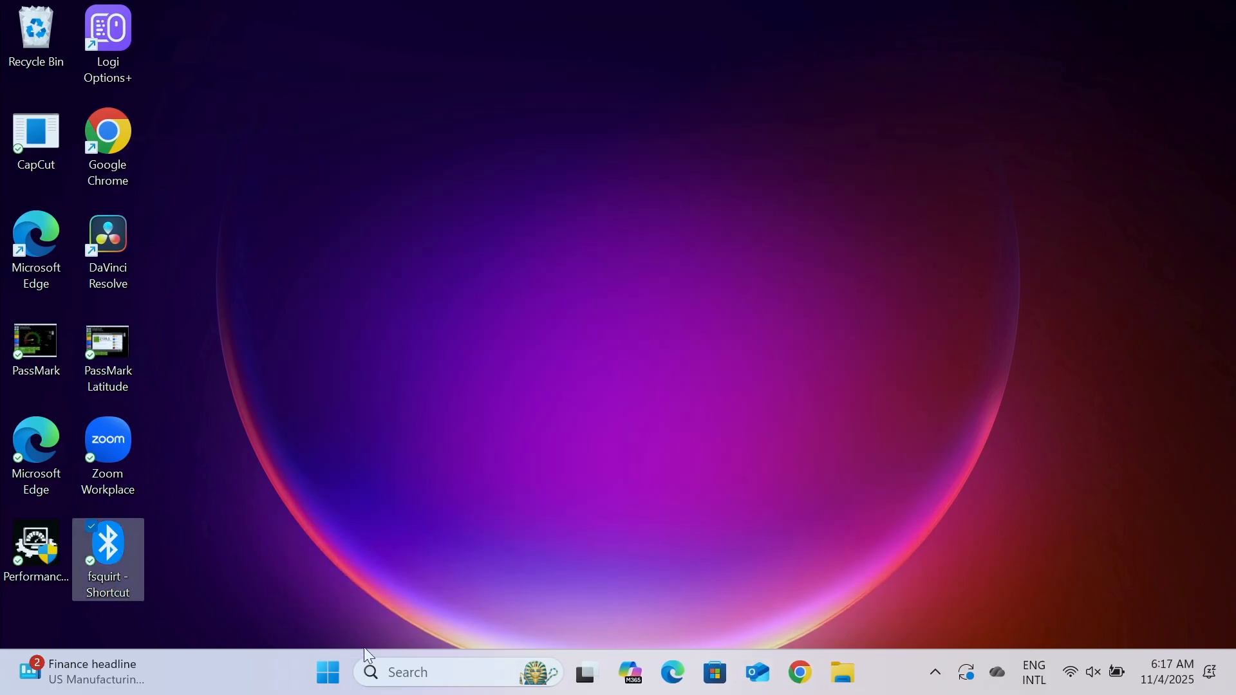
# Step: Open the Windows System settings and go to the Other troubleshooters page under Troubleshoot
pyautogui.rightClick(332, 677)
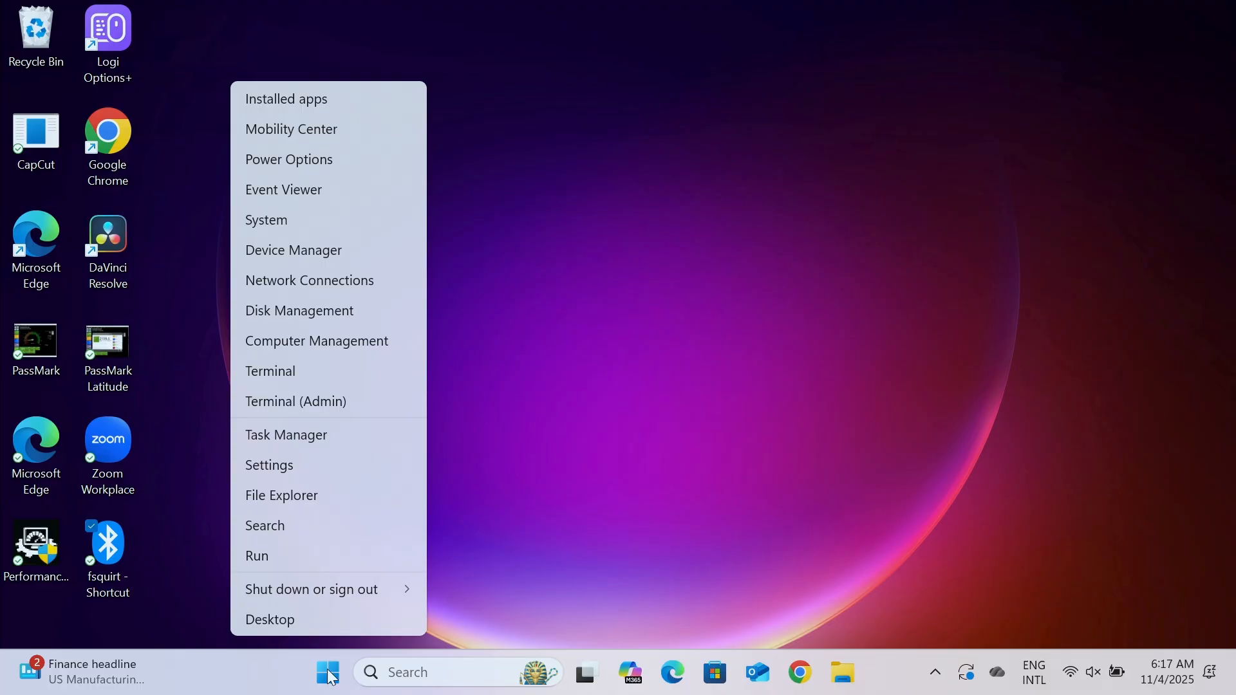
pyautogui.click(288, 218)
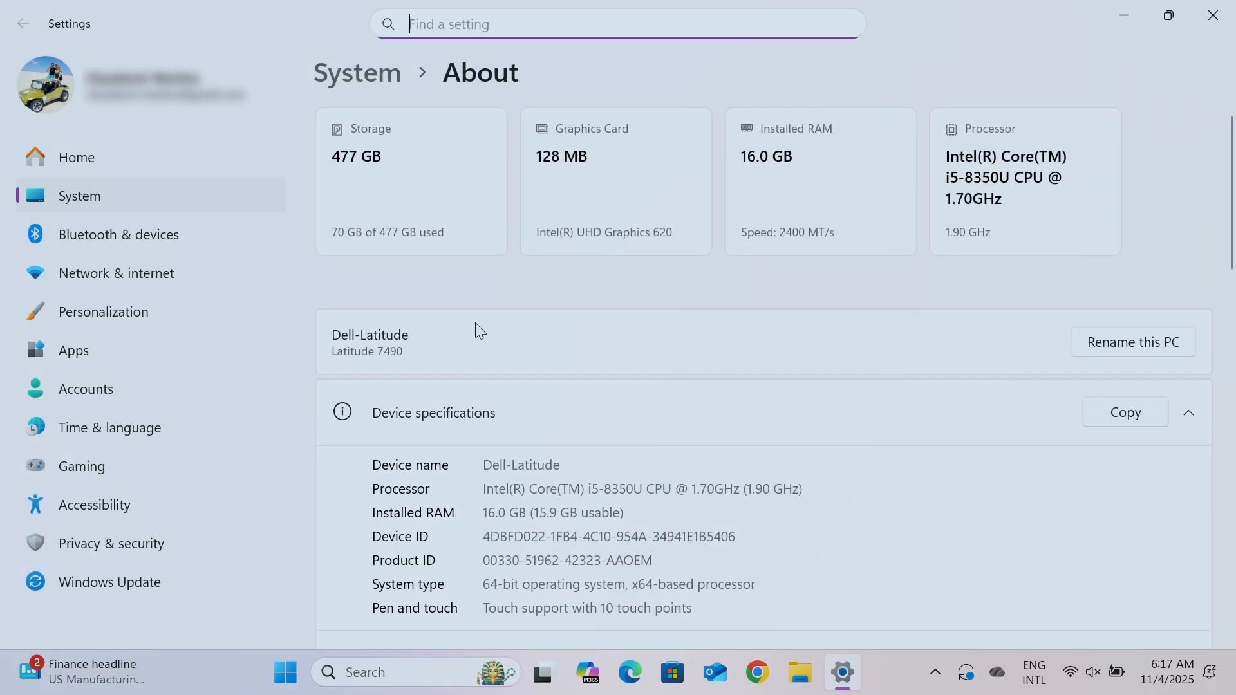
pyautogui.scroll(-3, 587, 381)
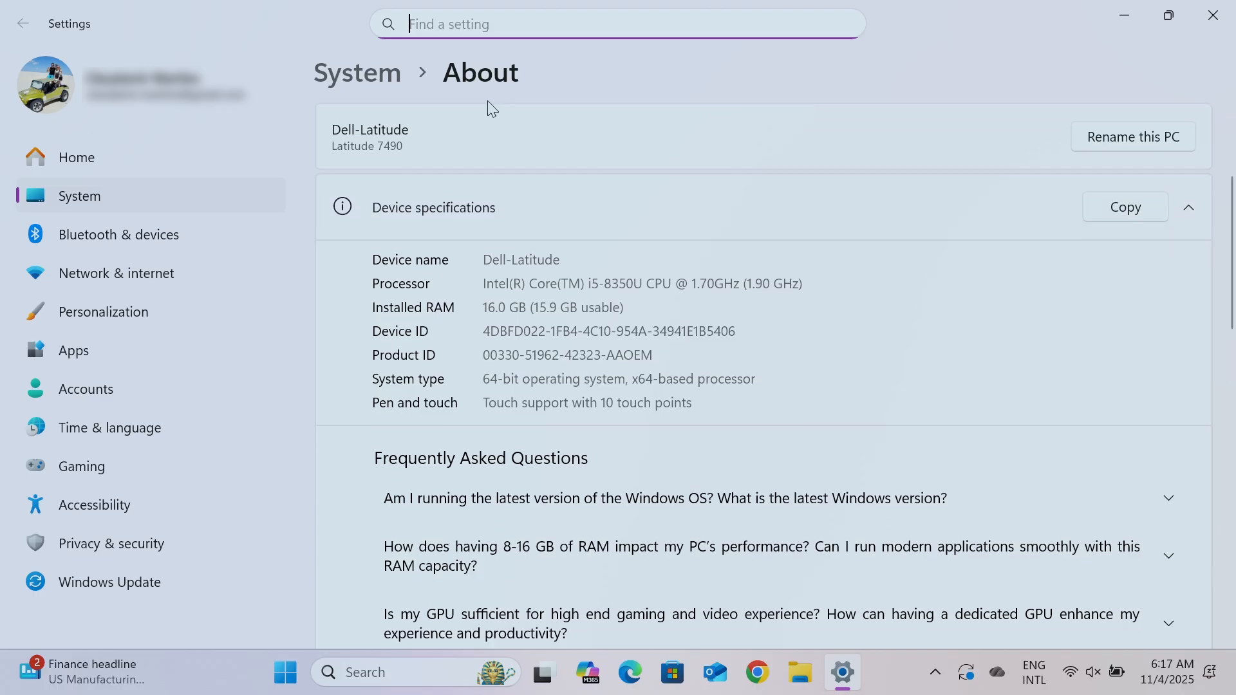
pyautogui.click(396, 80)
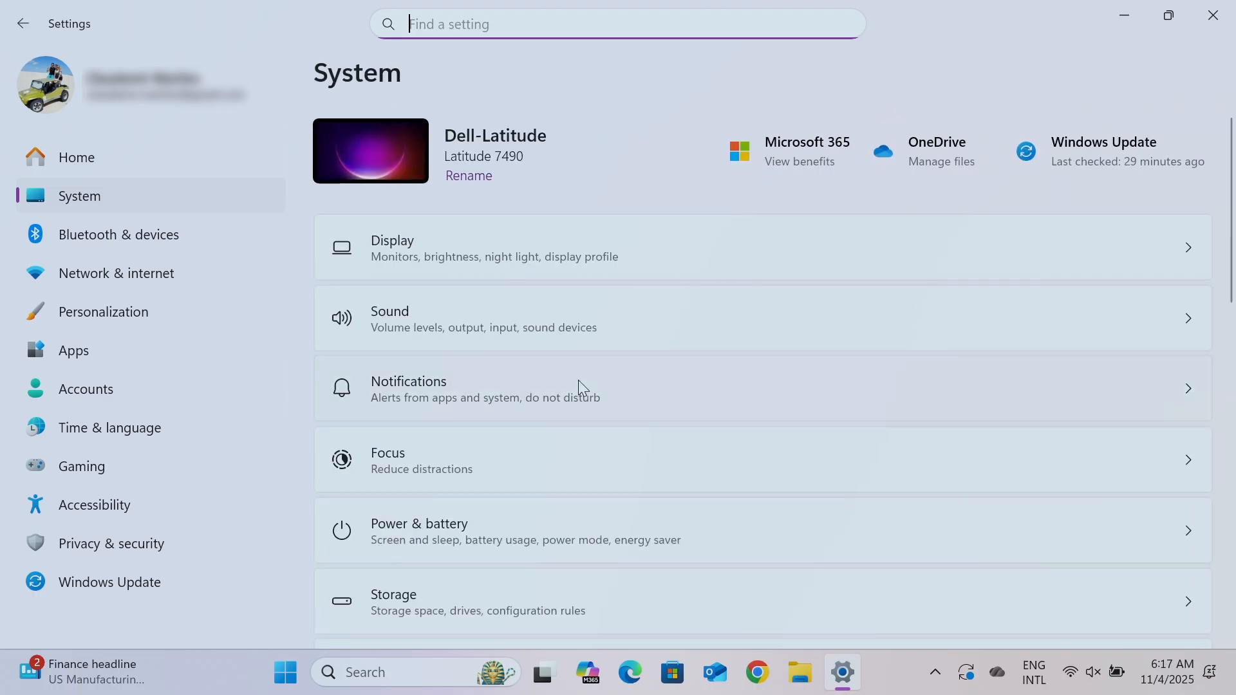
pyautogui.scroll(-4, 579, 386)
pyautogui.scroll(-4, 582, 387)
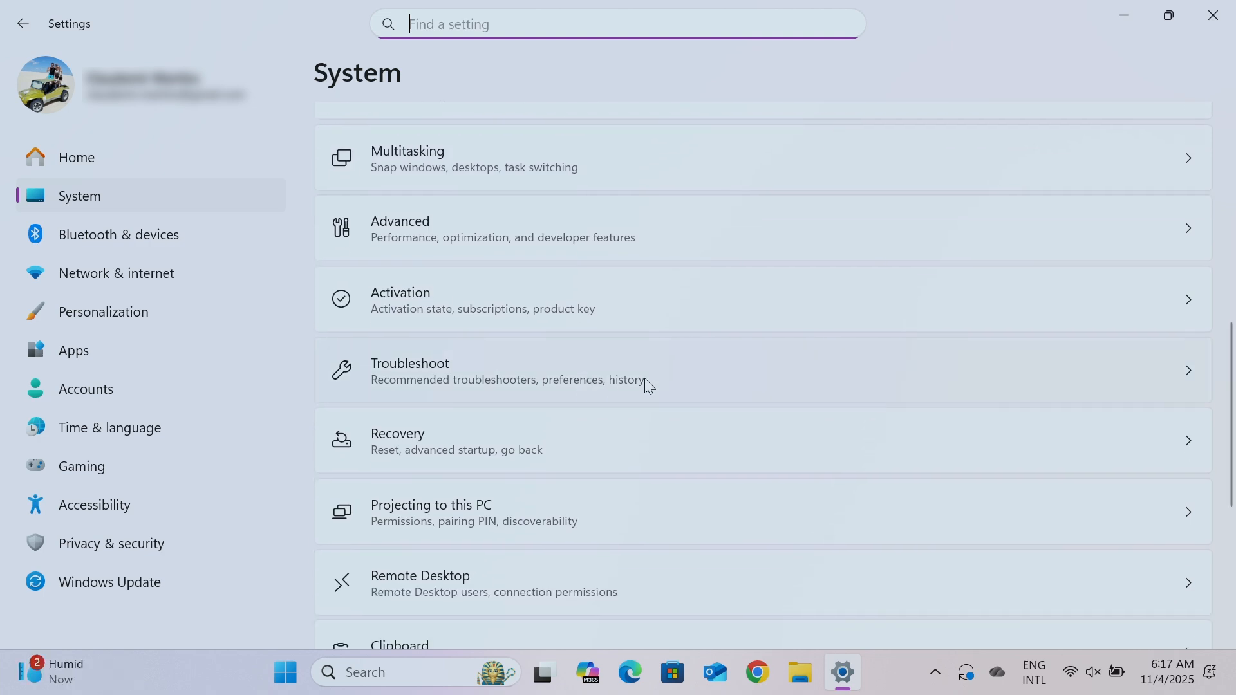
pyautogui.click(649, 386)
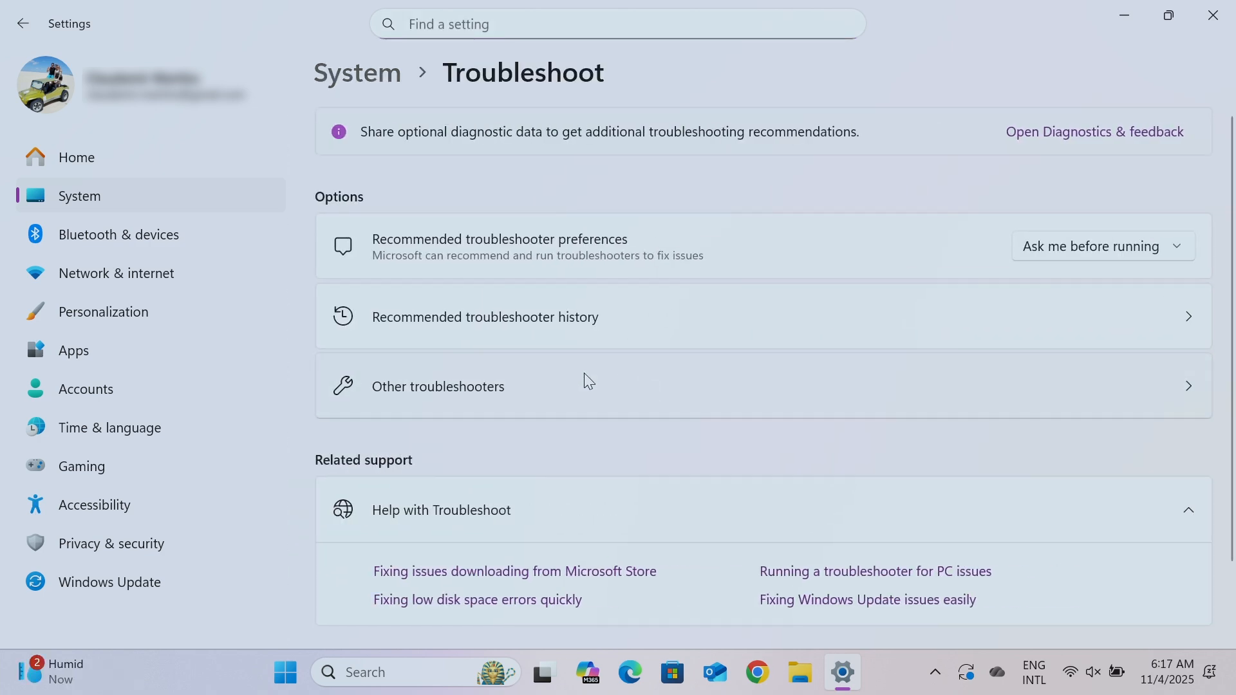
pyautogui.click(566, 375)
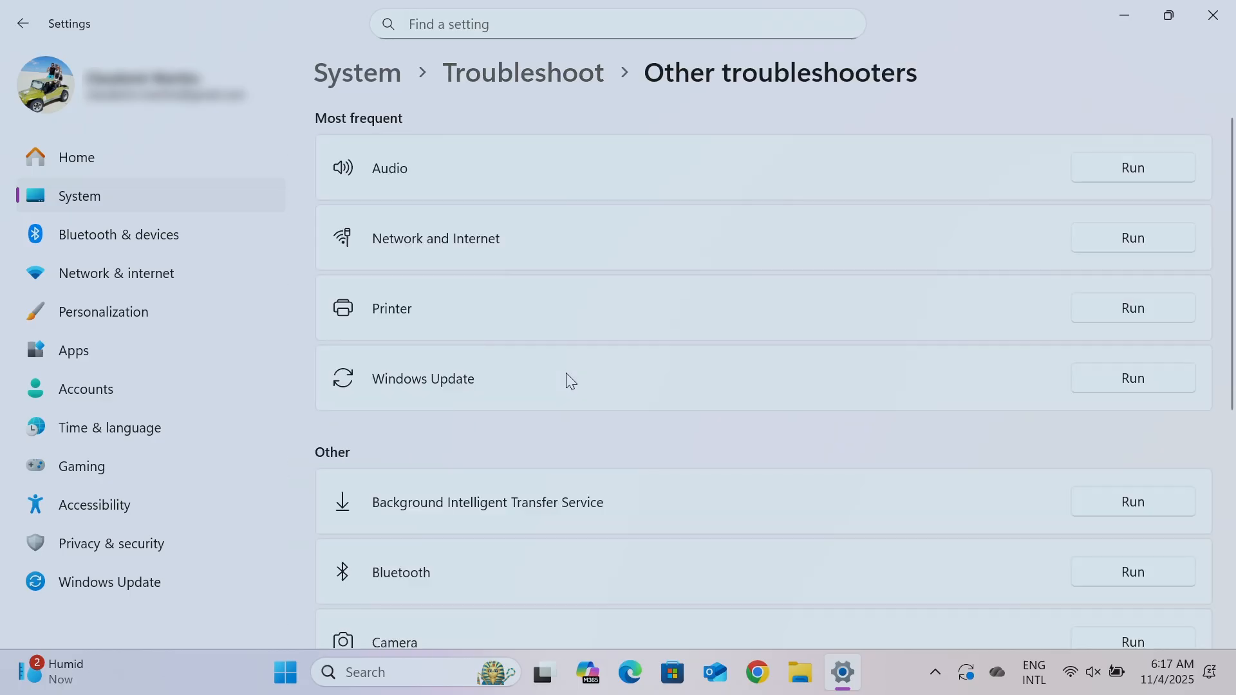
# Step: Run the Bluetooth troubleshooter, and close the Get Help window it opens
pyautogui.scroll(-2, 566, 373)
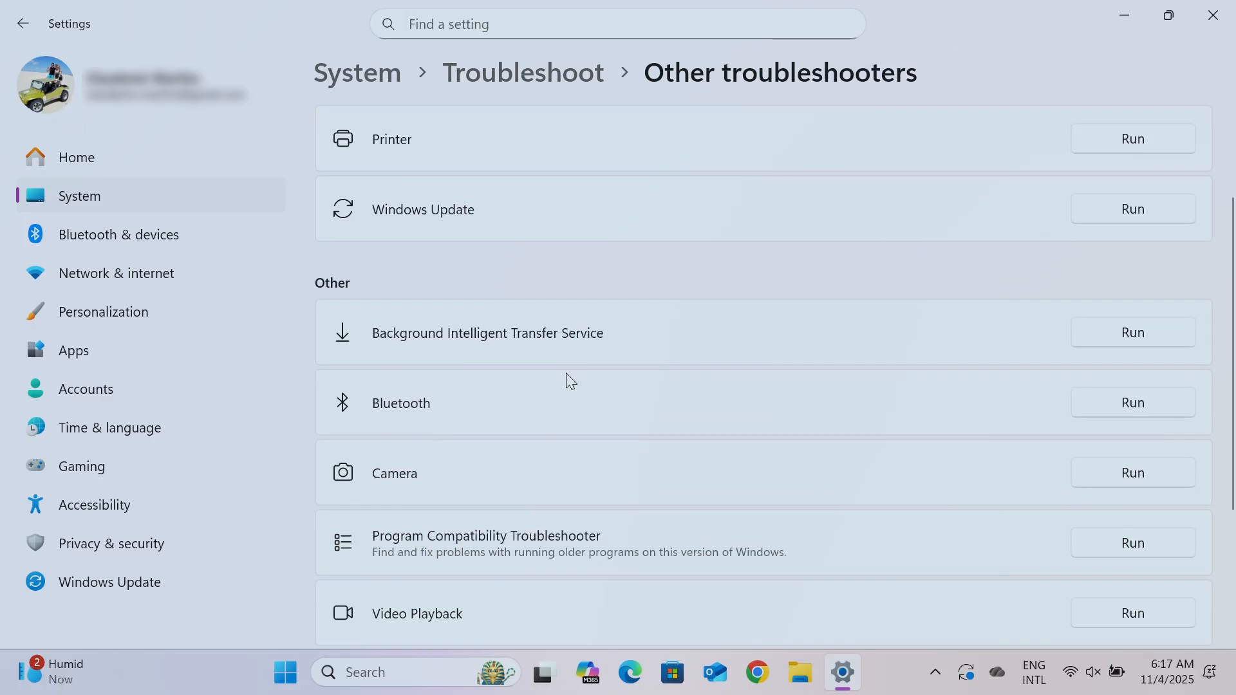
pyautogui.scroll(-1, 566, 374)
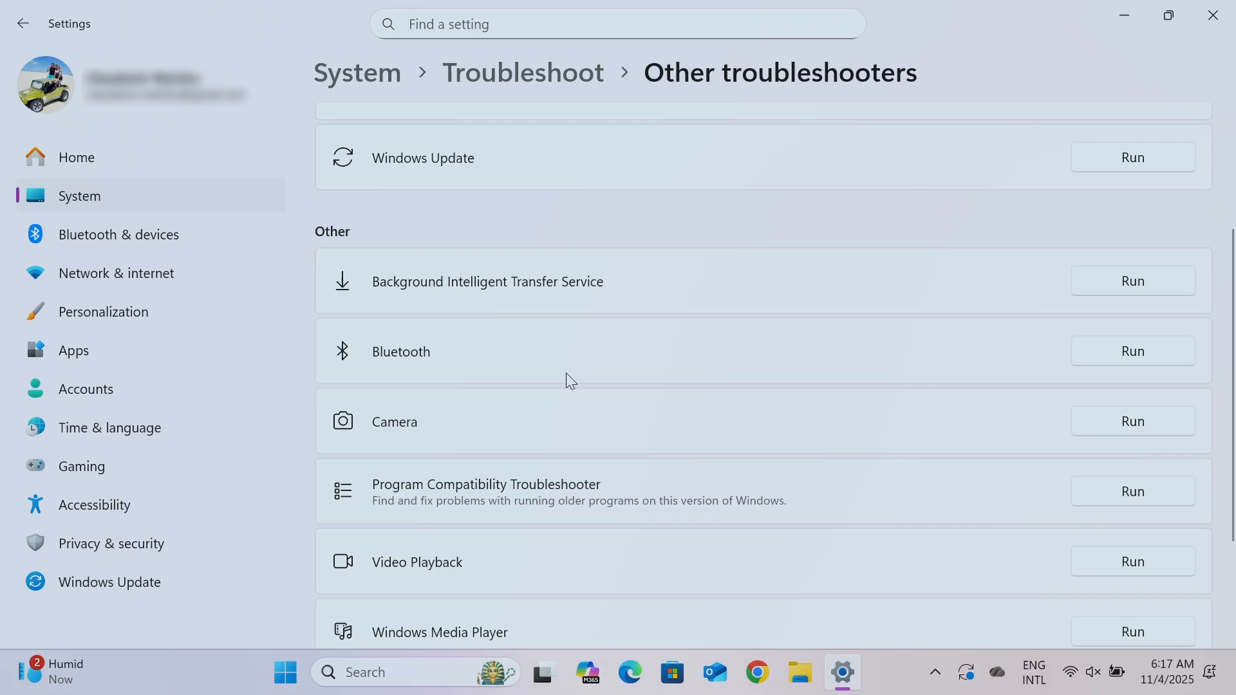
pyautogui.click(1102, 355)
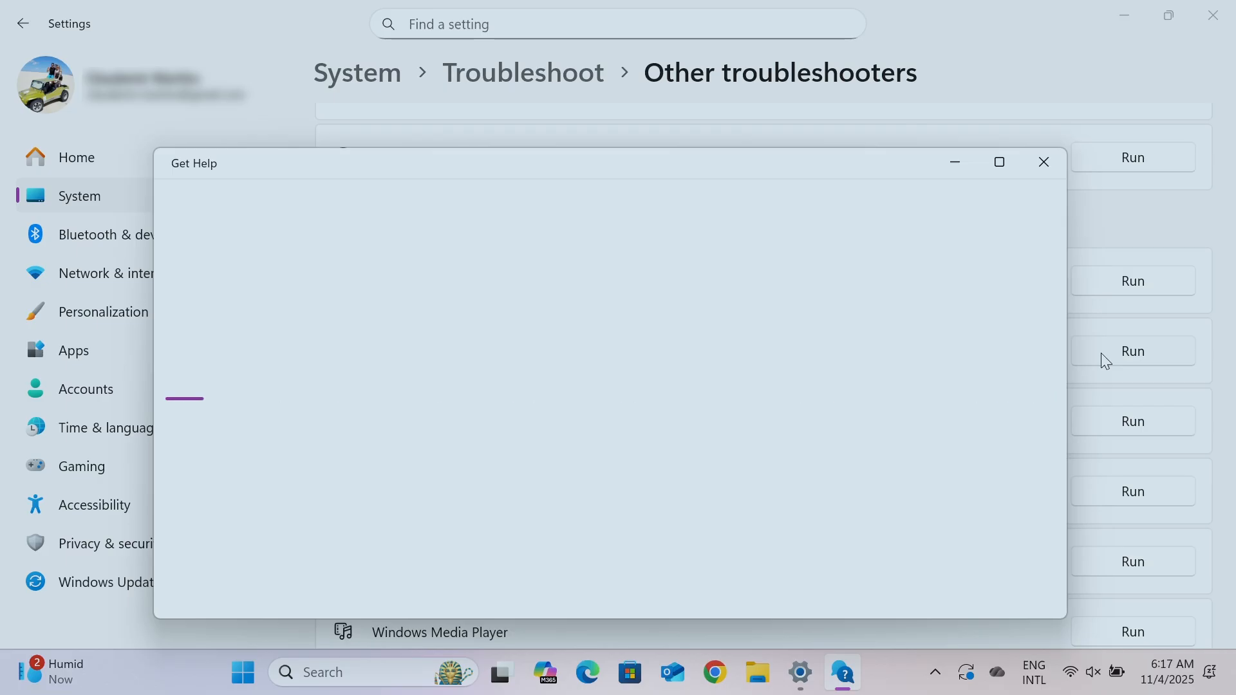
pyautogui.click(1044, 162)
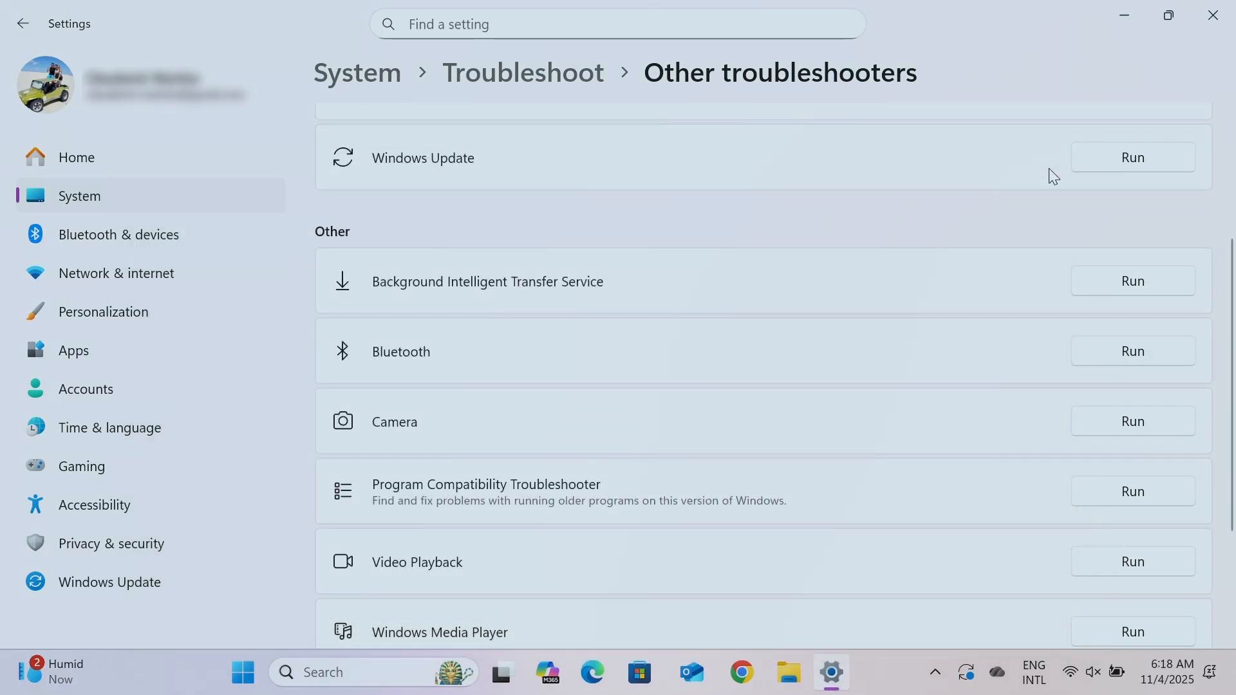
# Step: Close the Settings window and shut down the laptop
pyautogui.click(1213, 17)
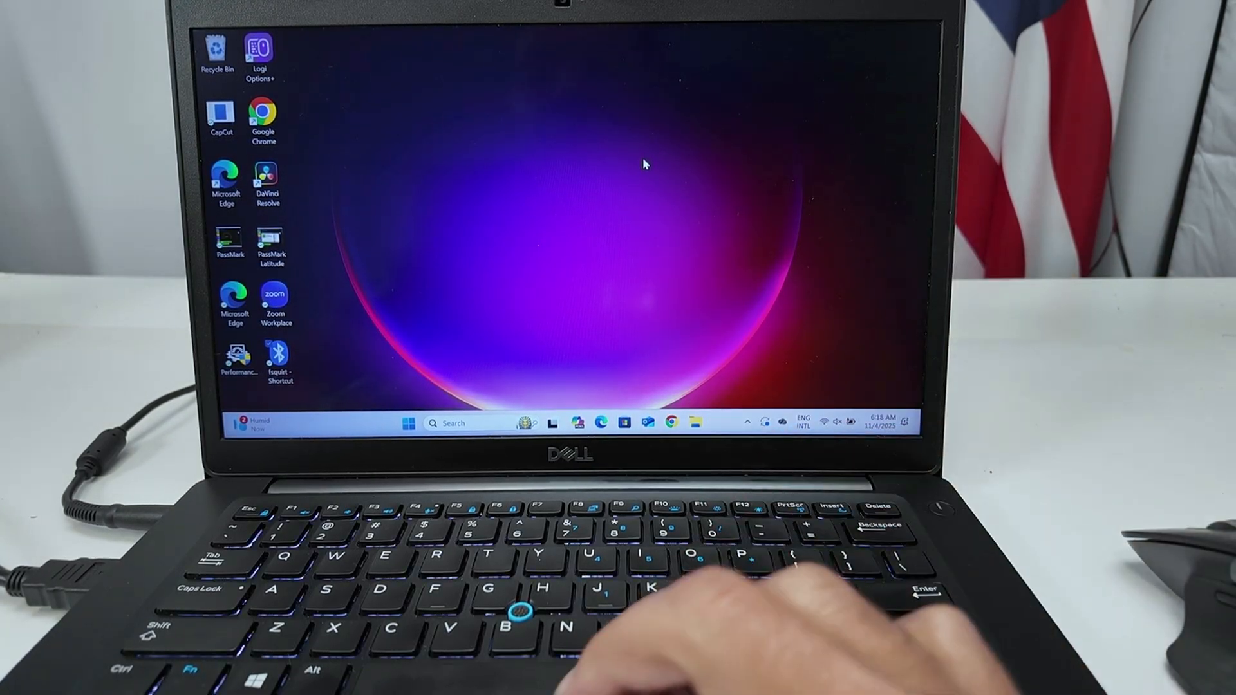
pyautogui.click(409, 426)
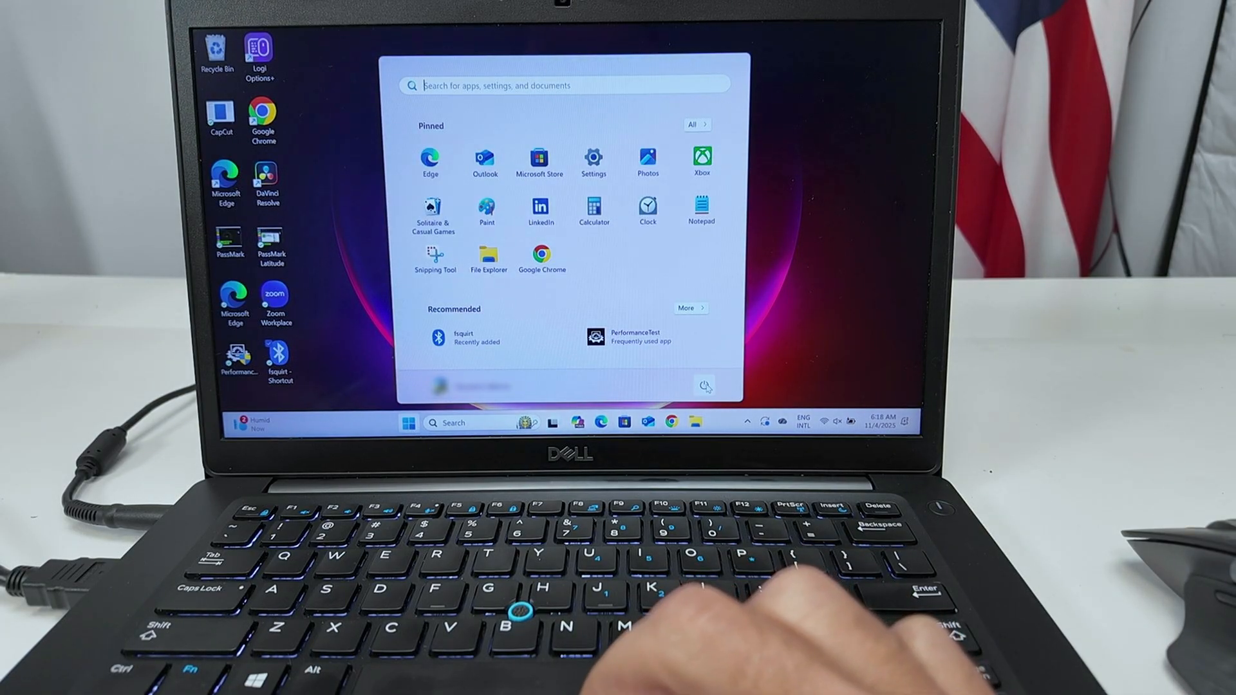
pyautogui.click(704, 385)
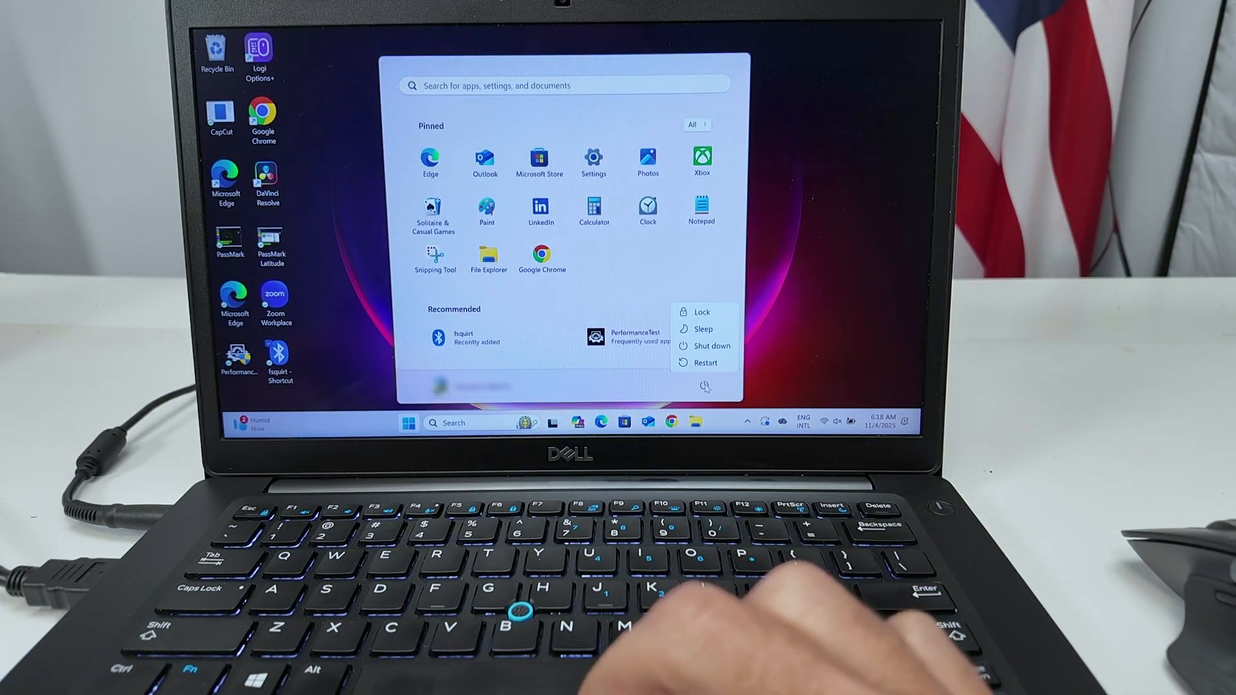
pyautogui.click(713, 347)
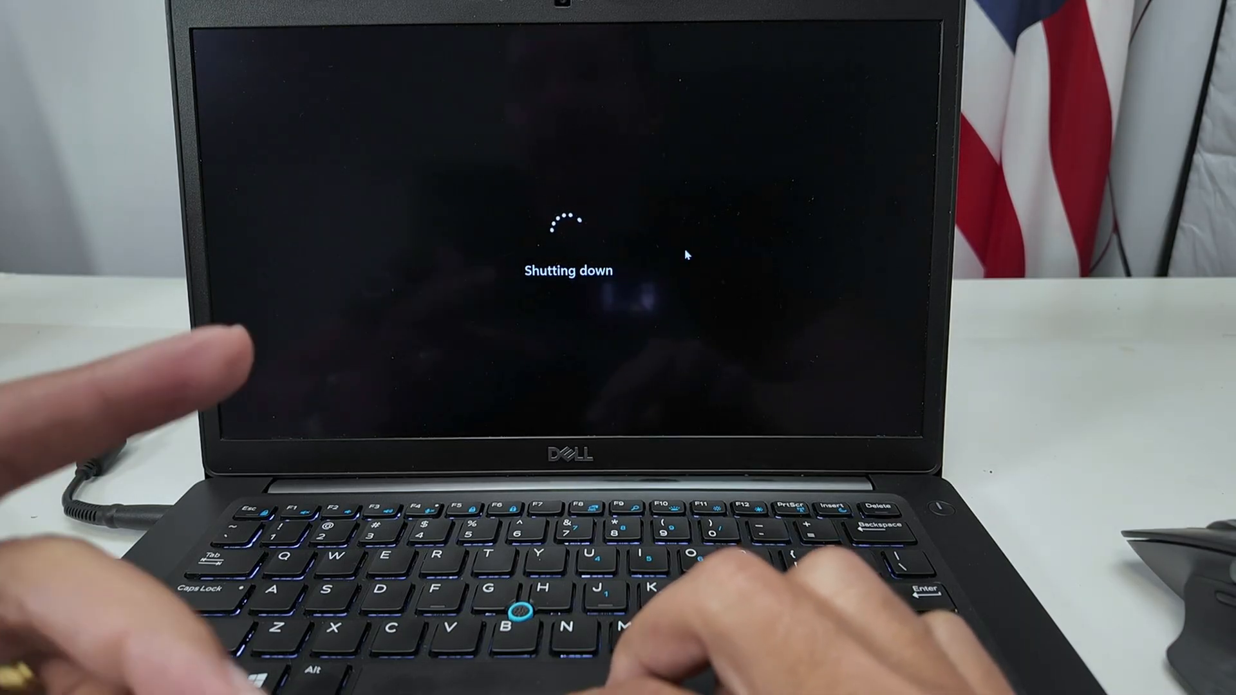
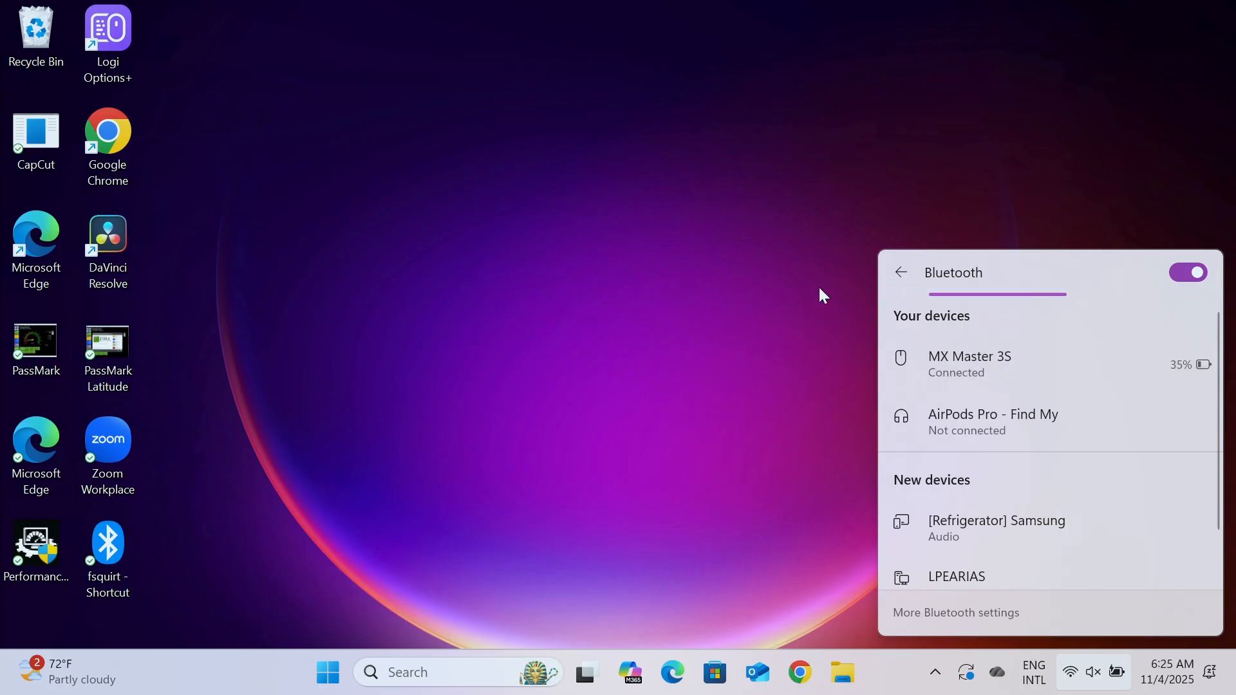
# Step: Dismiss the Bluetooth quick settings, open Device Manager, and look for the option that shows hidden devices
pyautogui.click(796, 276)
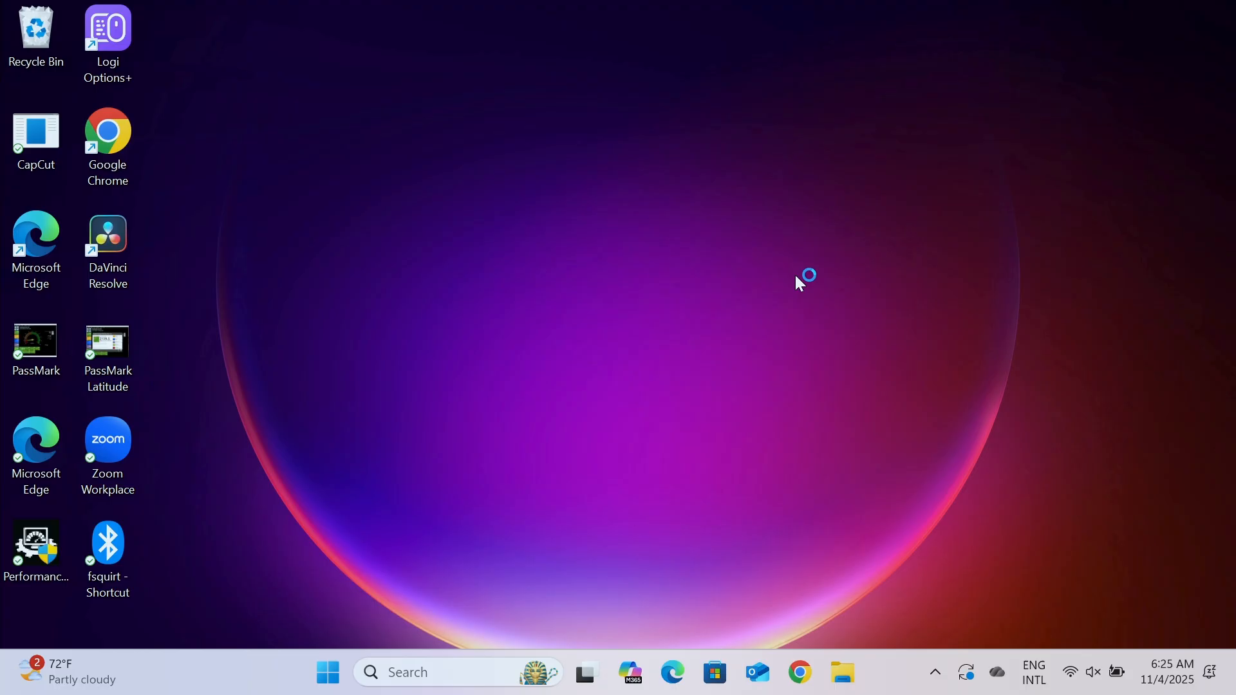
pyautogui.rightClick(322, 681)
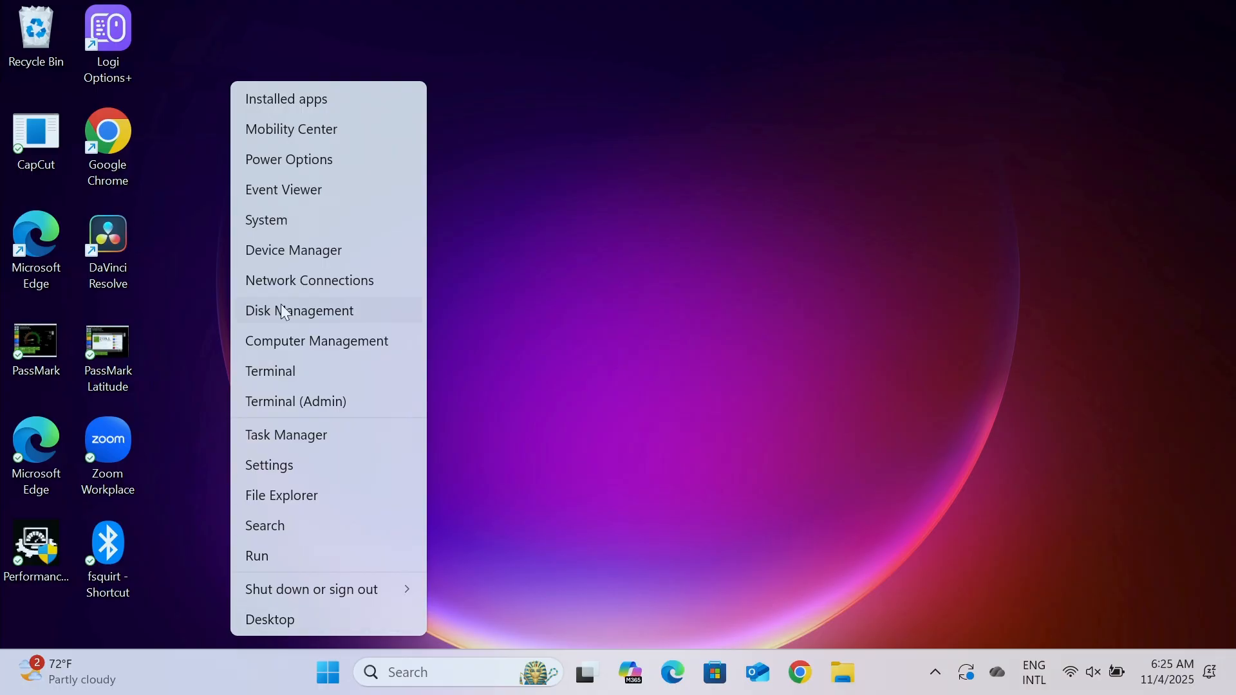
pyautogui.click(287, 250)
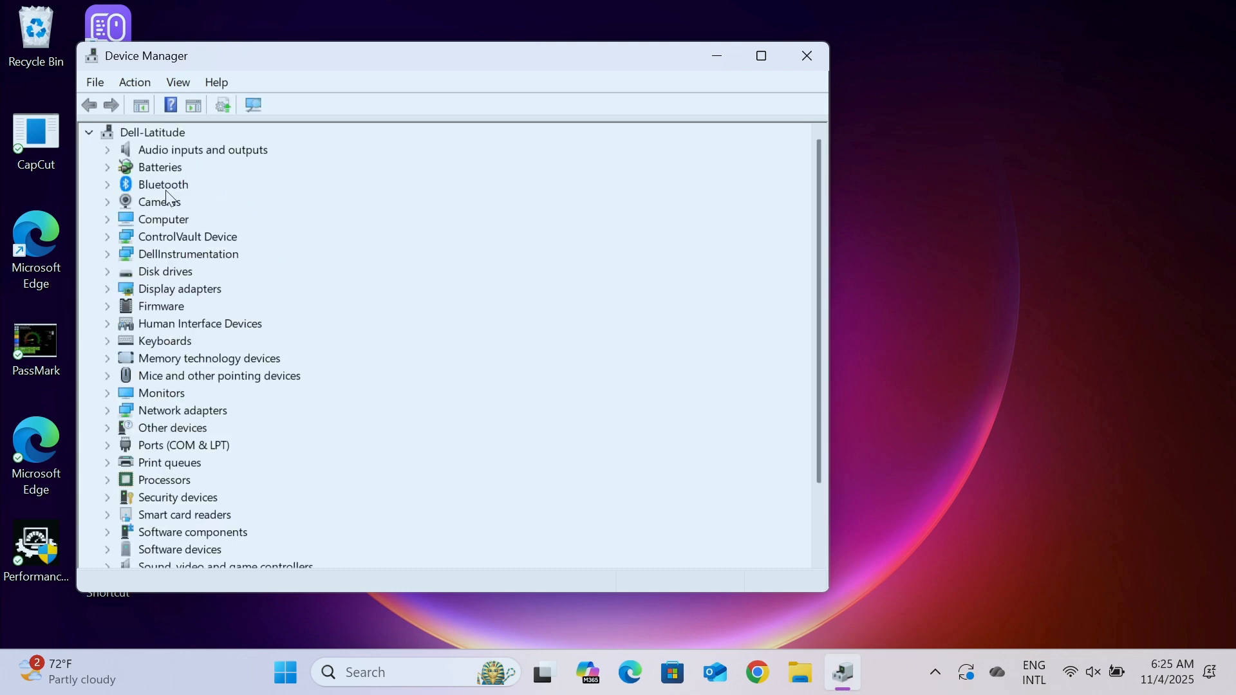
pyautogui.click(165, 186)
pyautogui.click(183, 84)
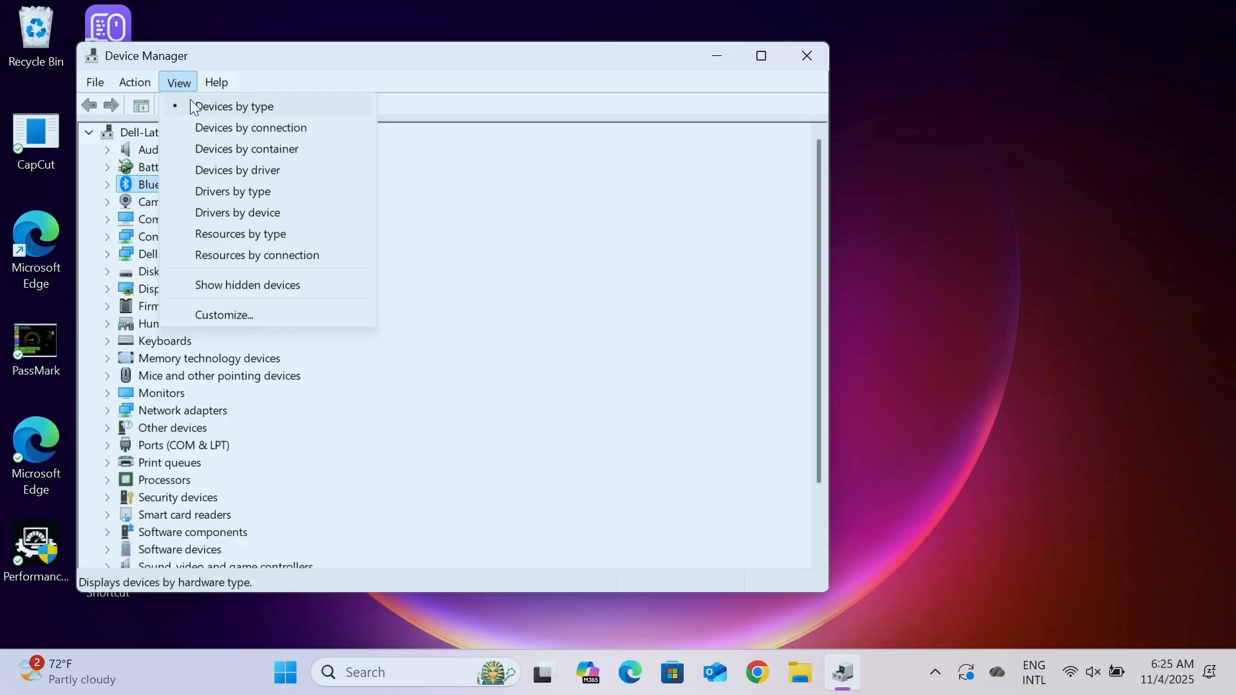
pyautogui.click(504, 256)
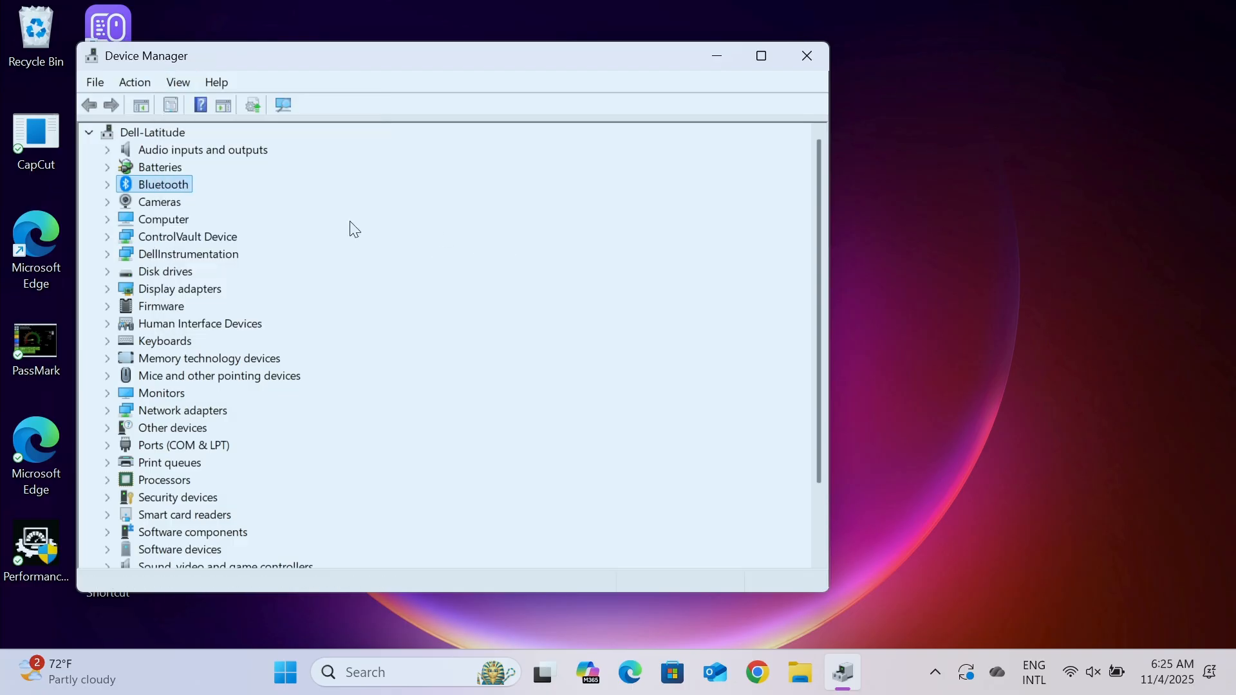
# Step: Expand the Bluetooth category in Device Manager and scan it for hardware changes
pyautogui.click(108, 186)
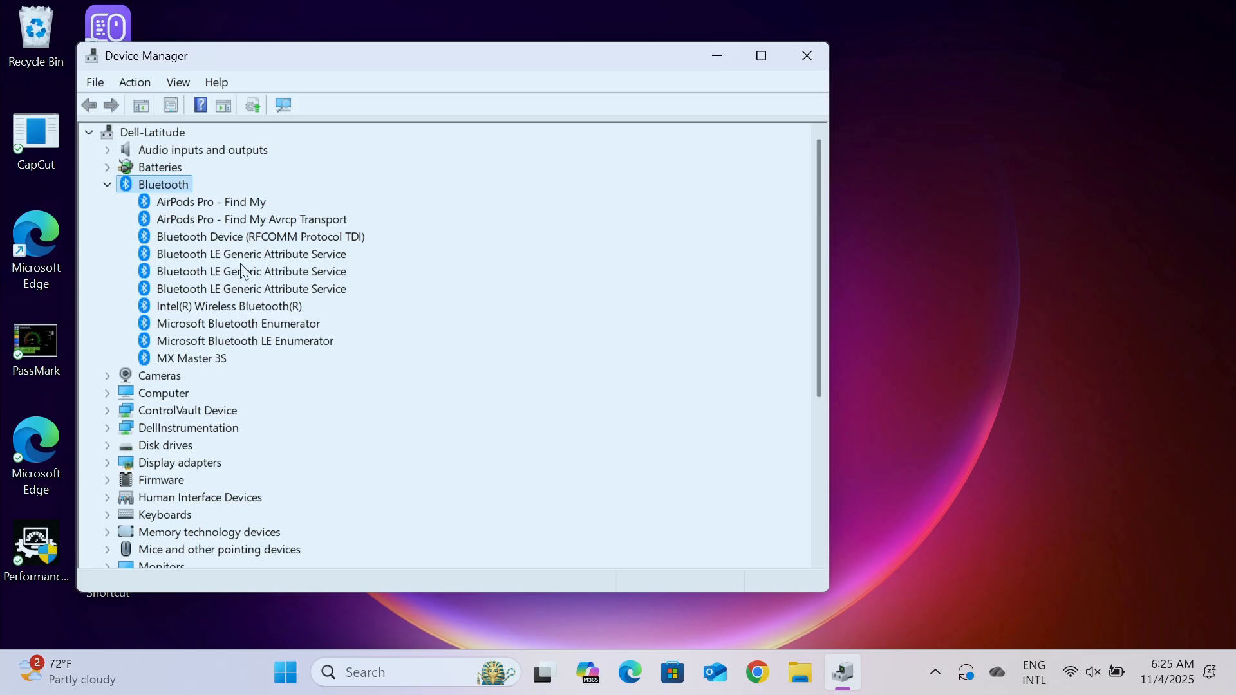
pyautogui.rightClick(142, 188)
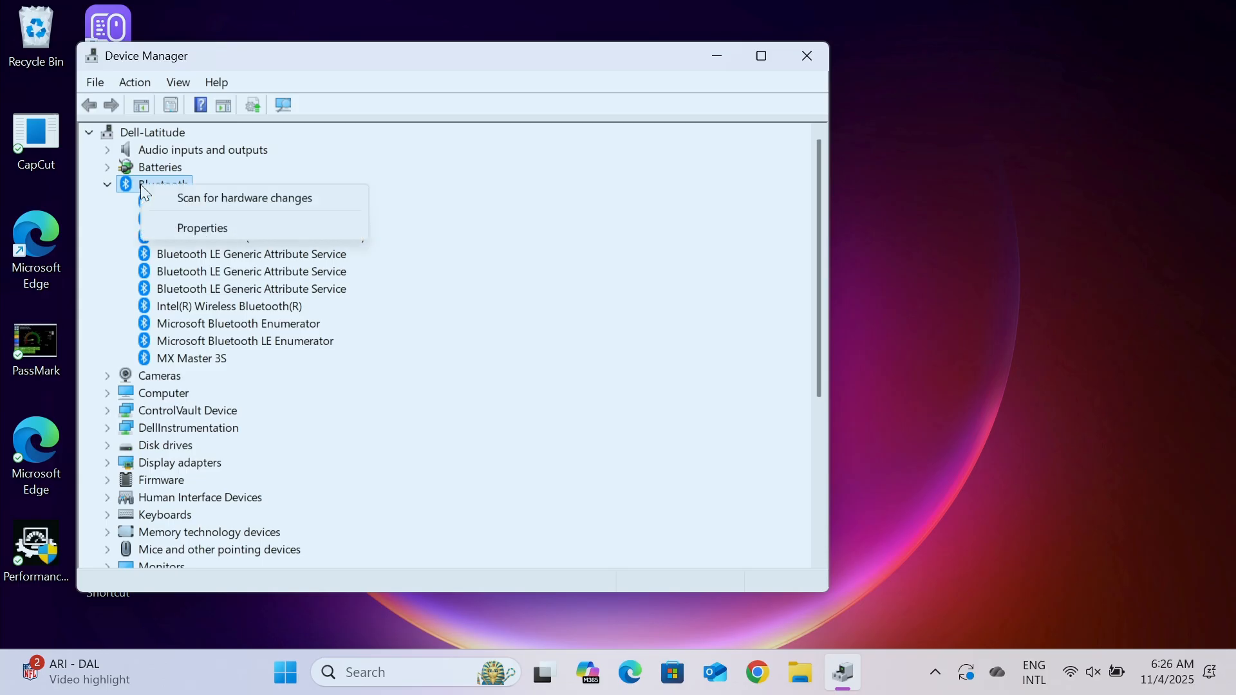
pyautogui.click(248, 198)
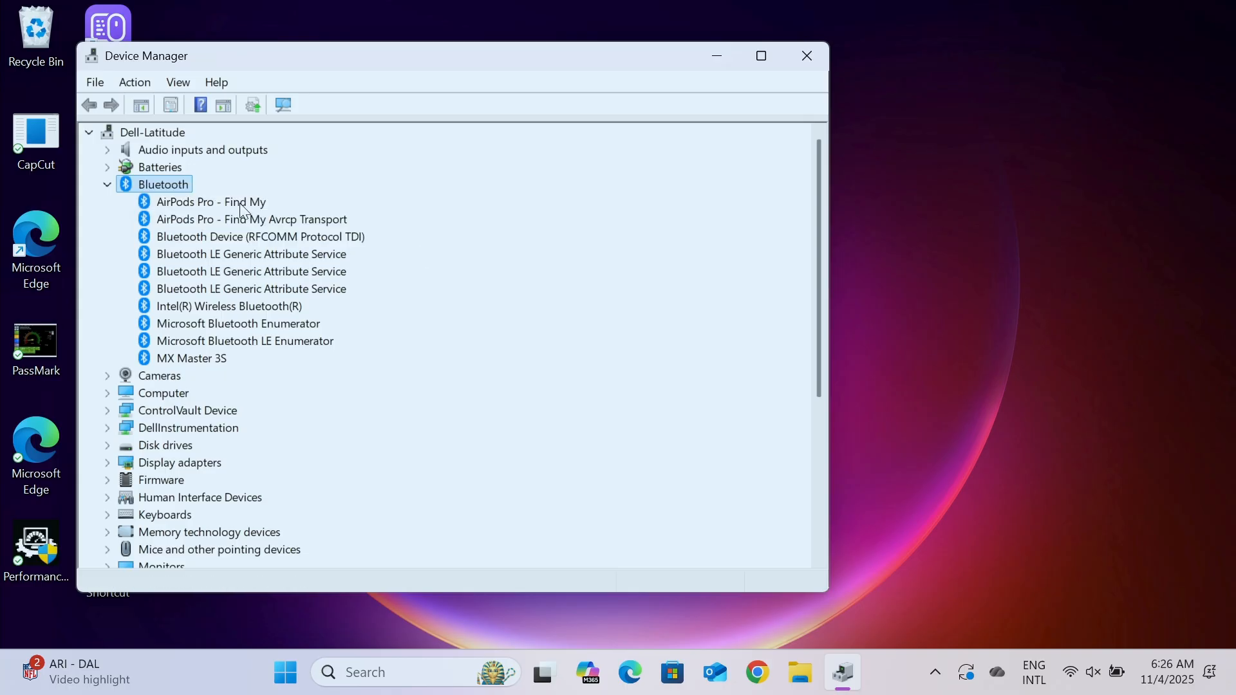
# Step: Disable the AirPods Pro - Find My Bluetooth device and enable it again
pyautogui.click(176, 202)
pyautogui.rightClick(177, 202)
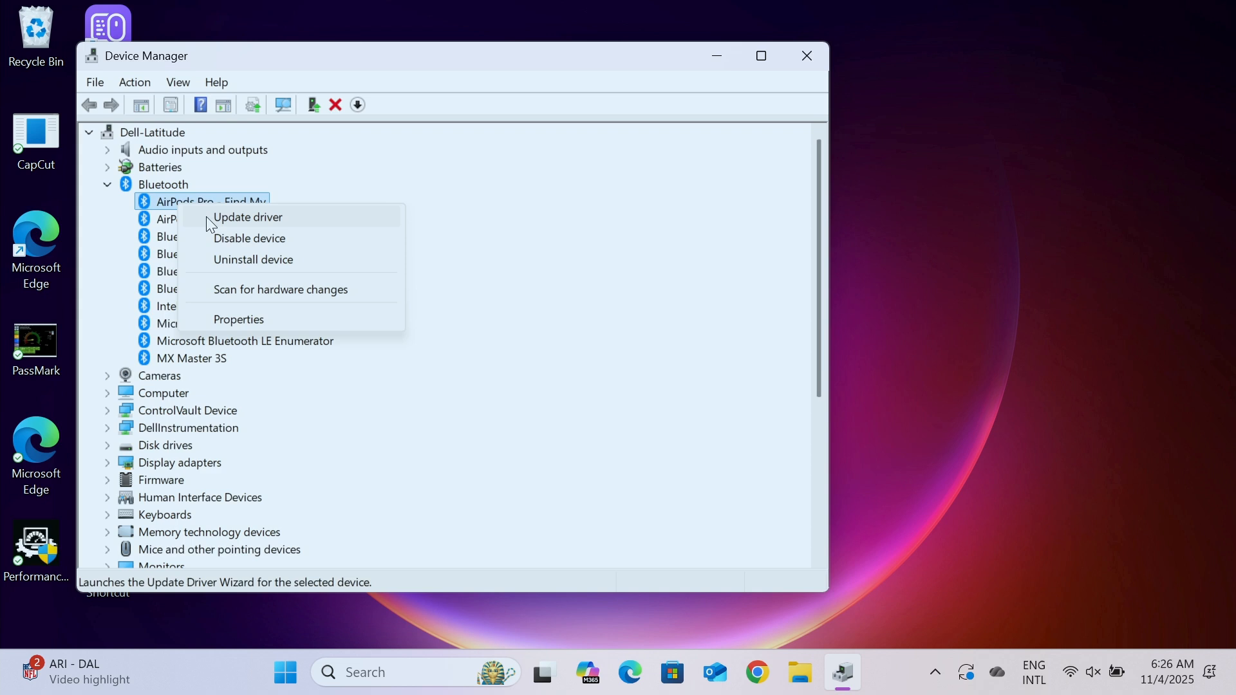
pyautogui.click(173, 202)
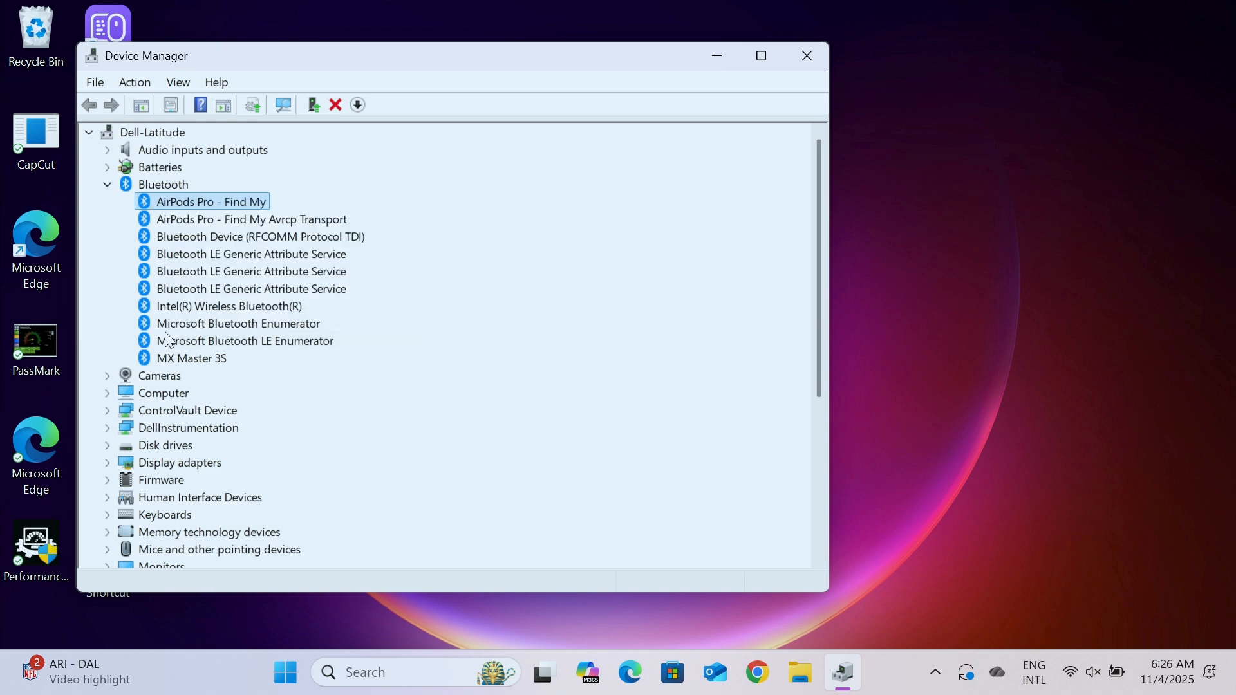
pyautogui.rightClick(188, 203)
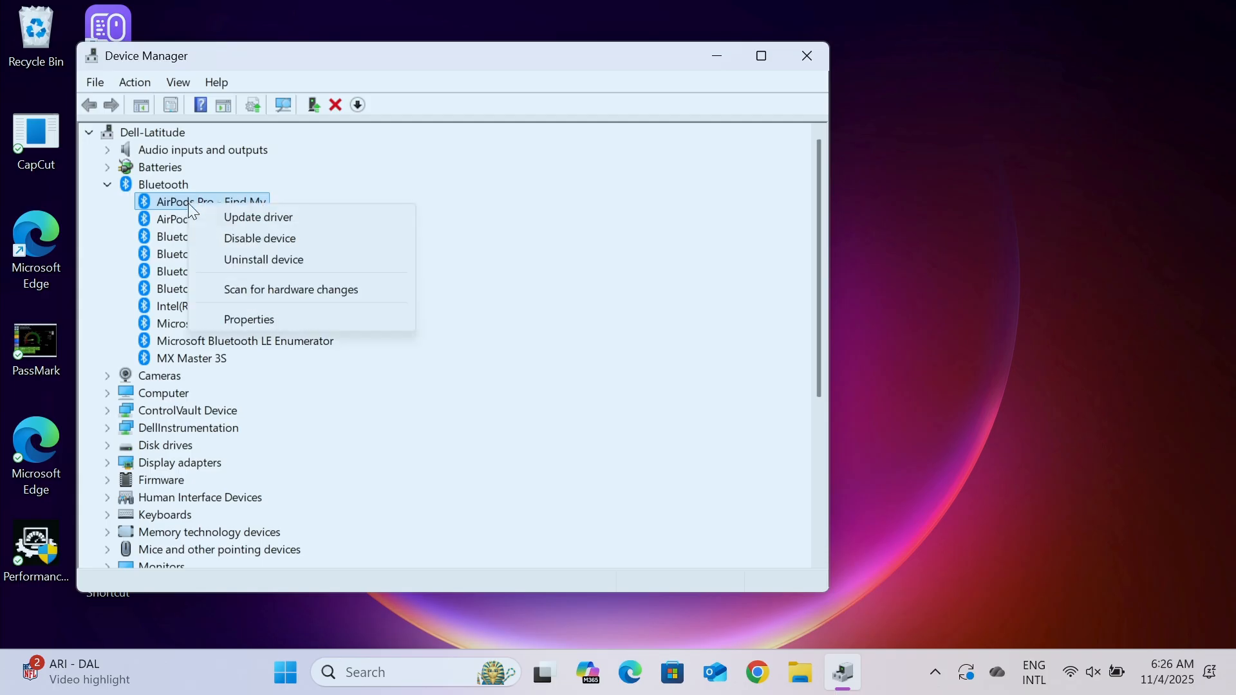
pyautogui.click(253, 240)
pyautogui.click(668, 360)
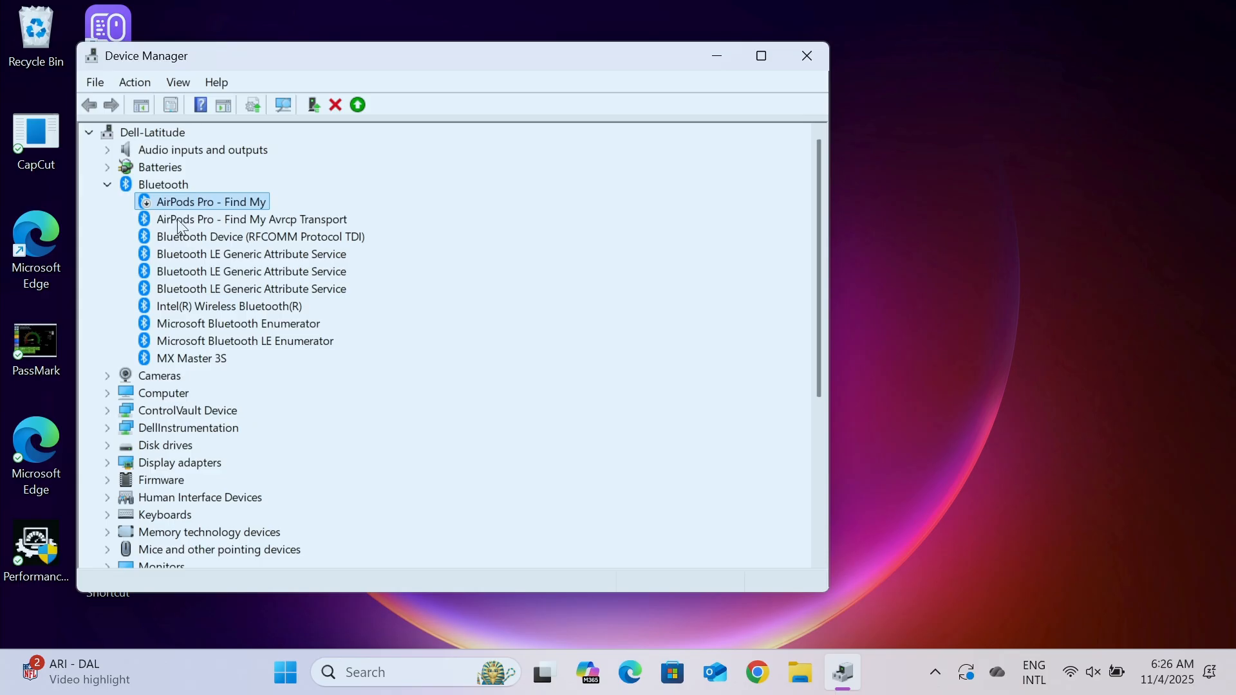
pyautogui.rightClick(173, 202)
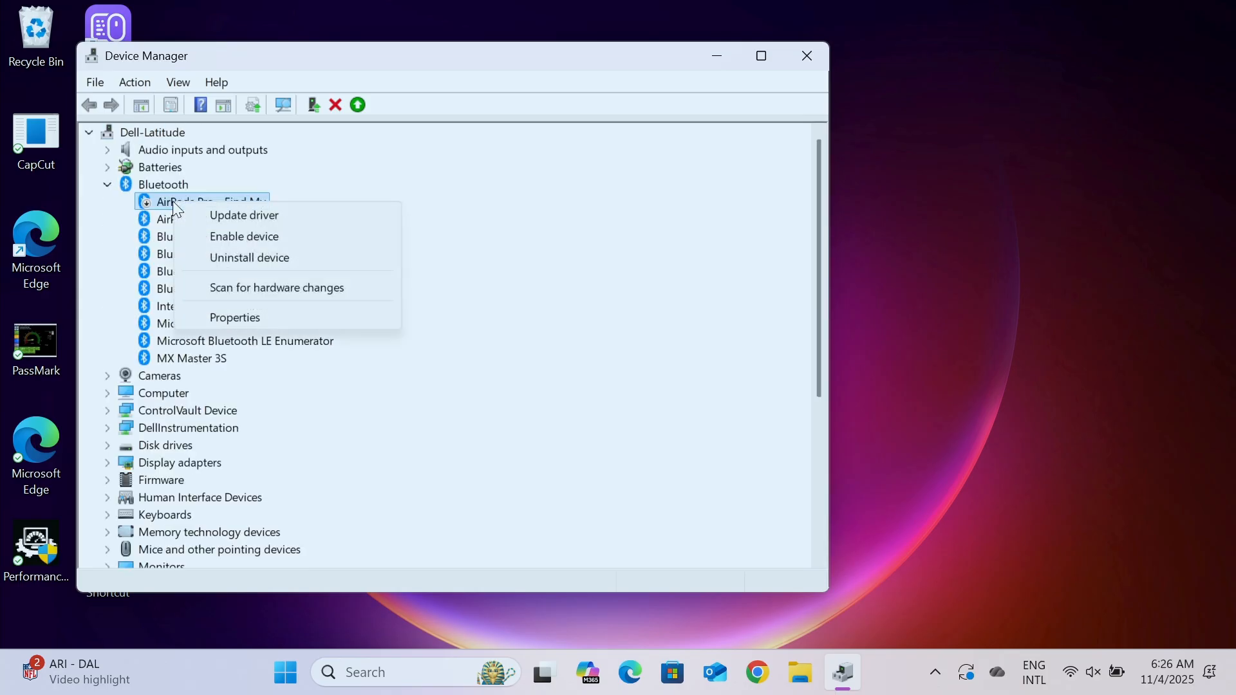
pyautogui.click(242, 237)
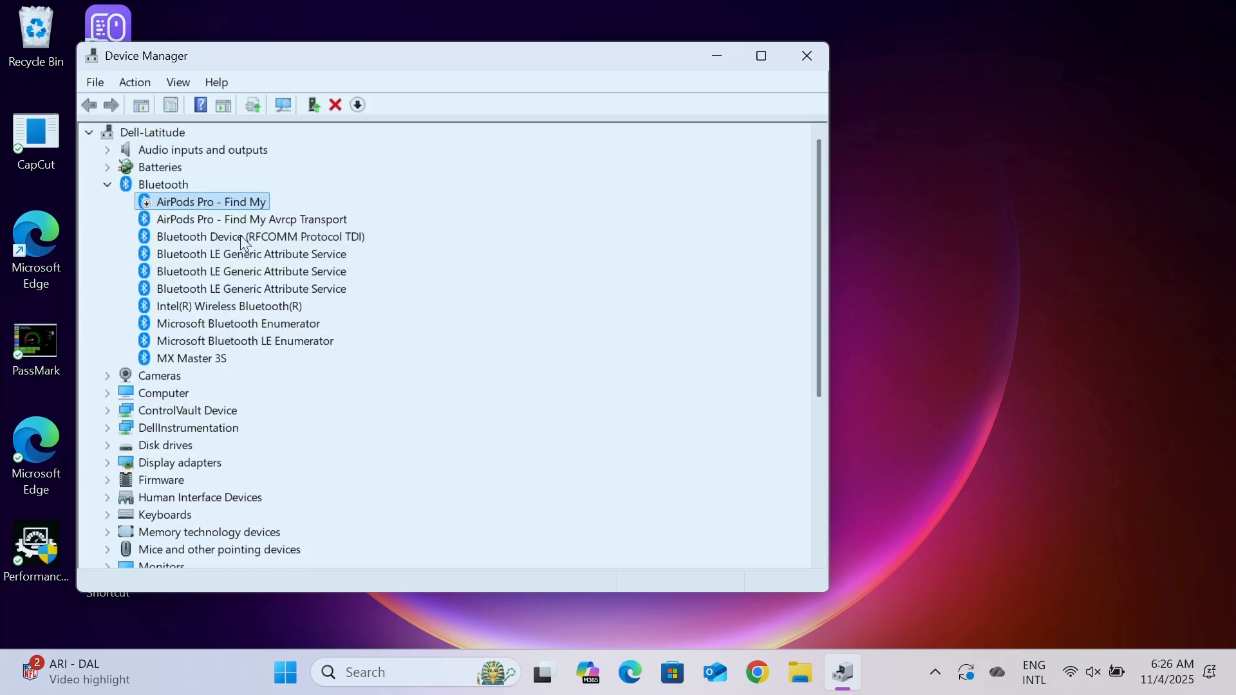
# Step: Search for an updated AirPods Pro - Find My driver automatically and through Windows Update, and close Settings
pyautogui.rightClick(176, 199)
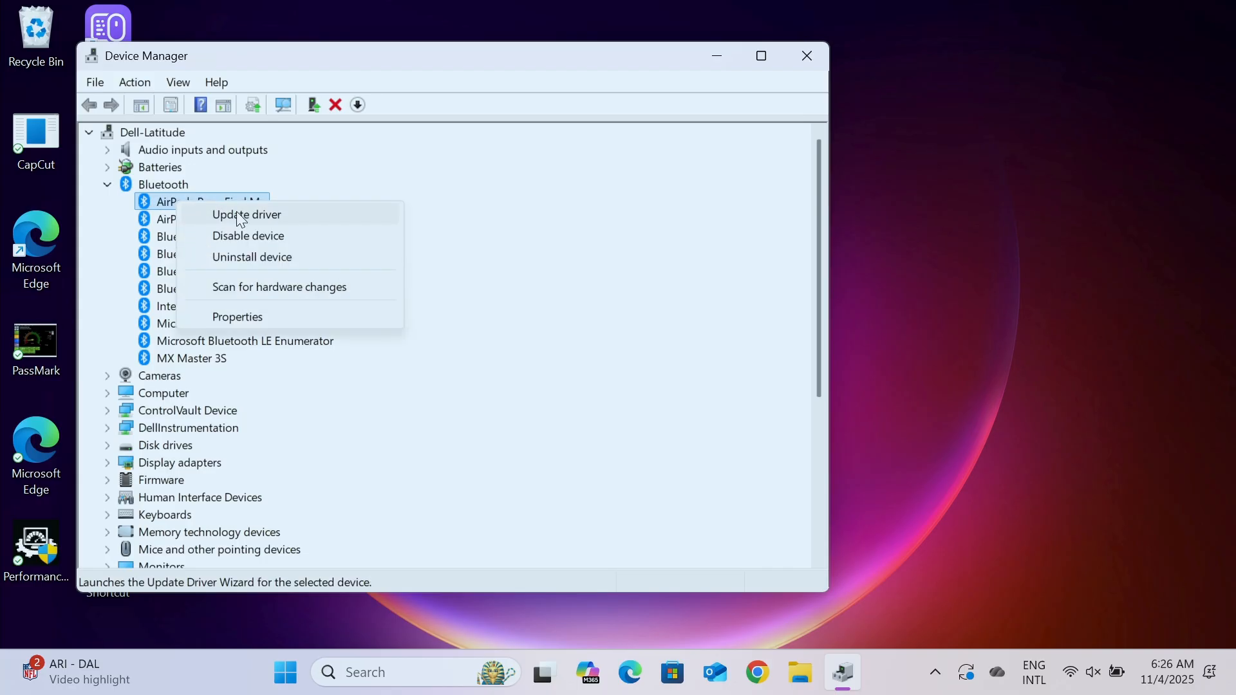
pyautogui.click(268, 220)
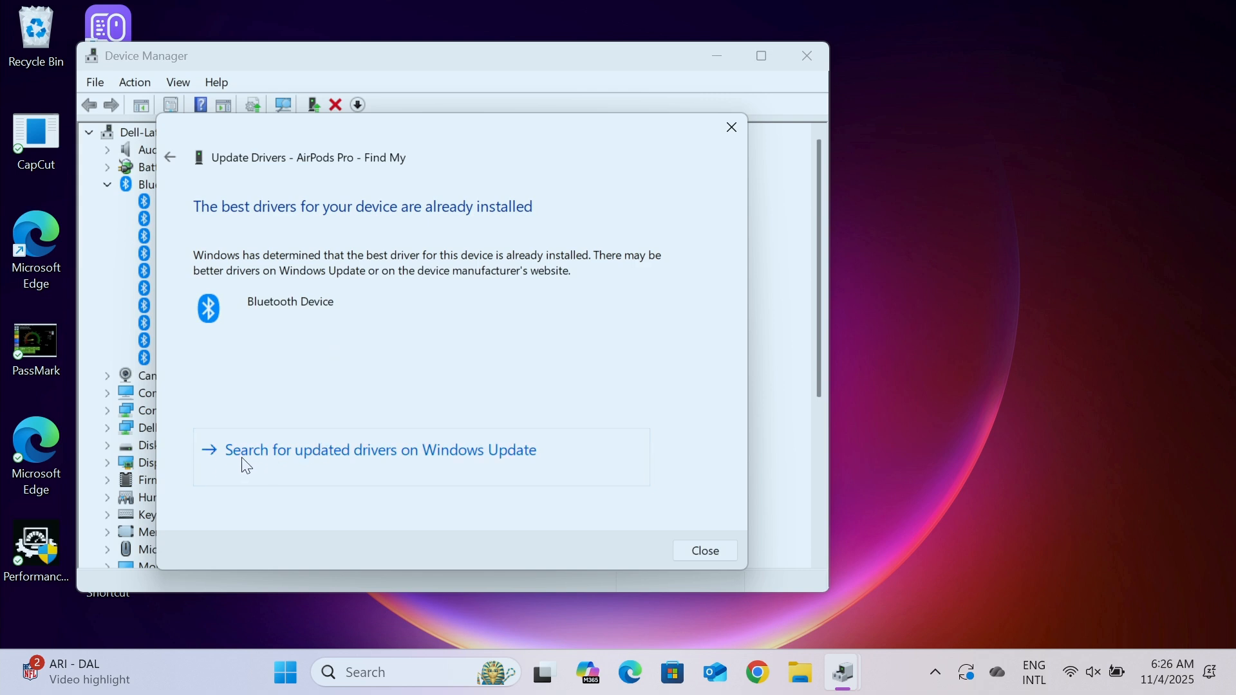
pyautogui.click(404, 451)
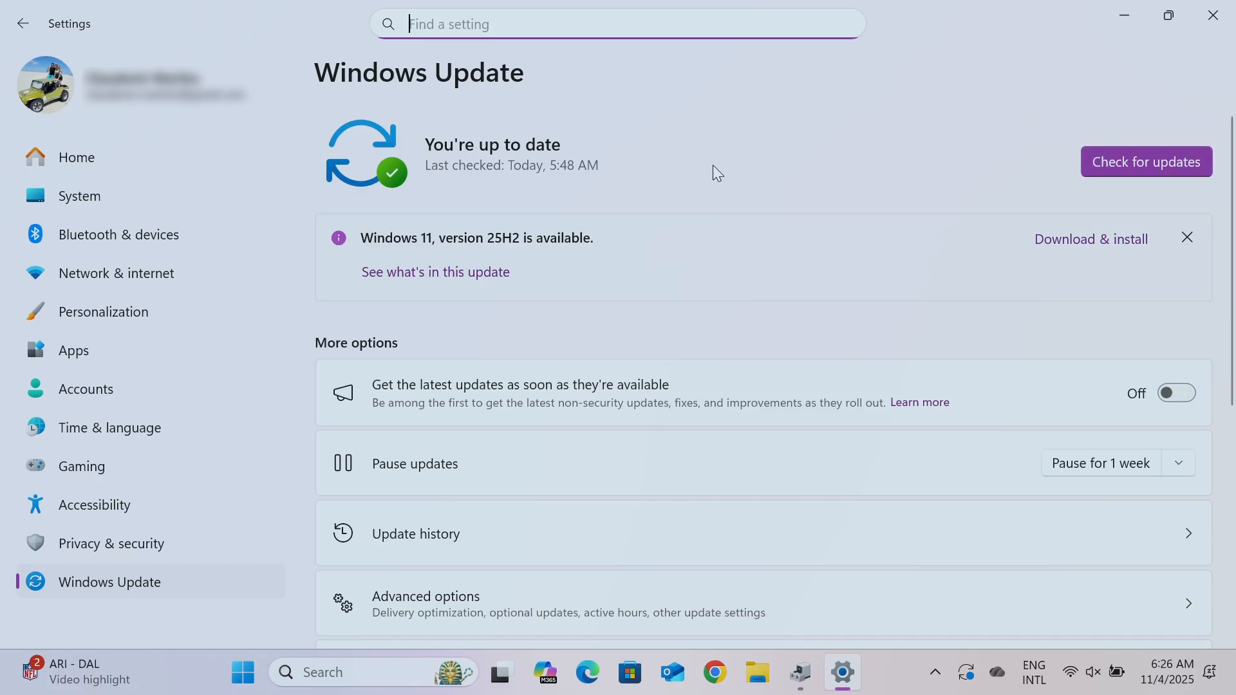
pyautogui.click(1212, 15)
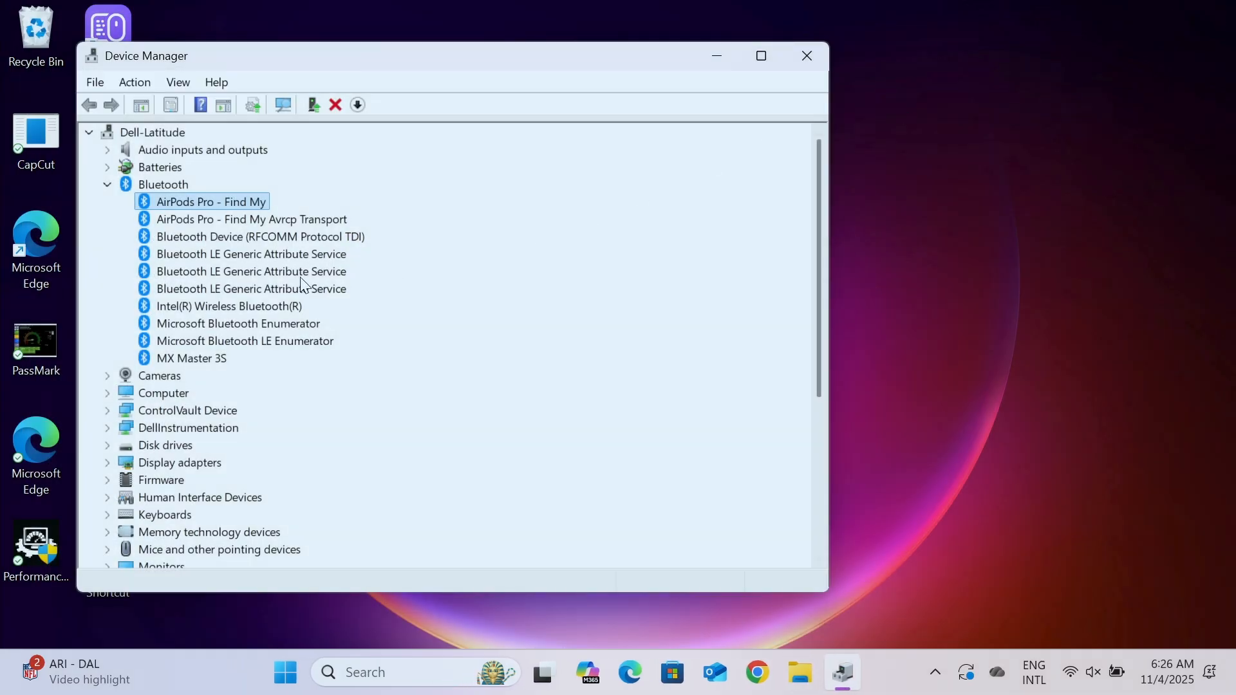
# Step: Start a manual driver update for AirPods Pro - Find My, using the list of available drivers on the computer
pyautogui.rightClick(183, 207)
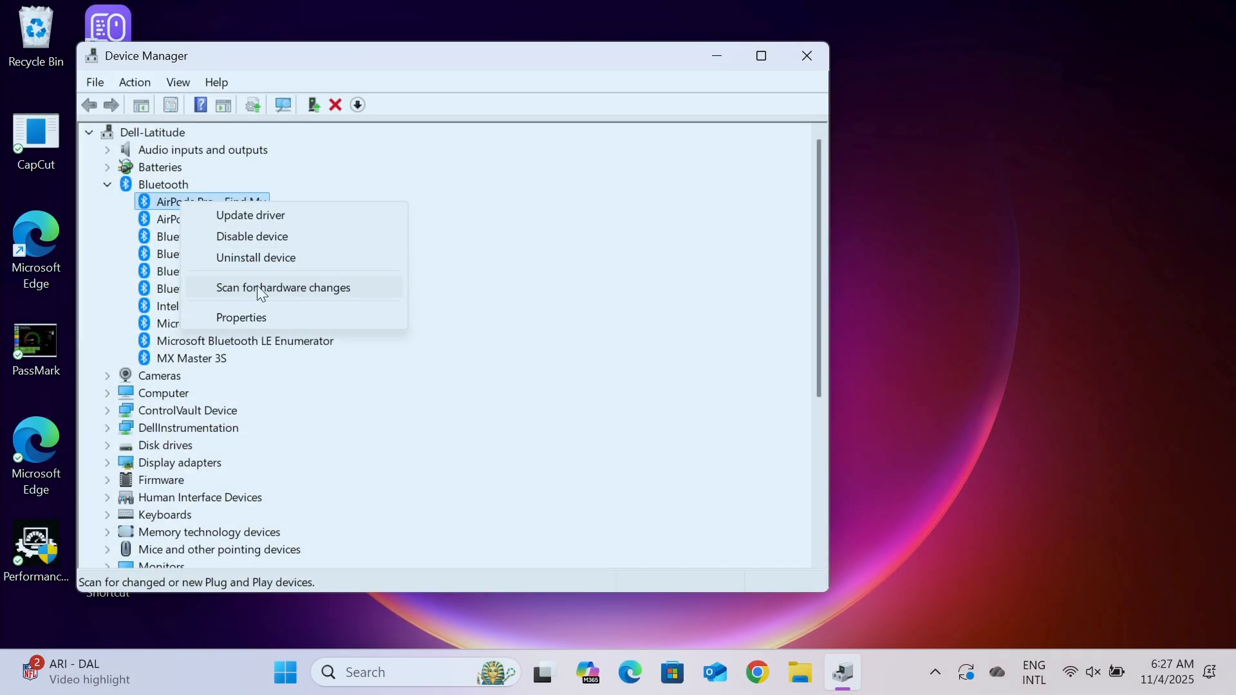
pyautogui.click(261, 220)
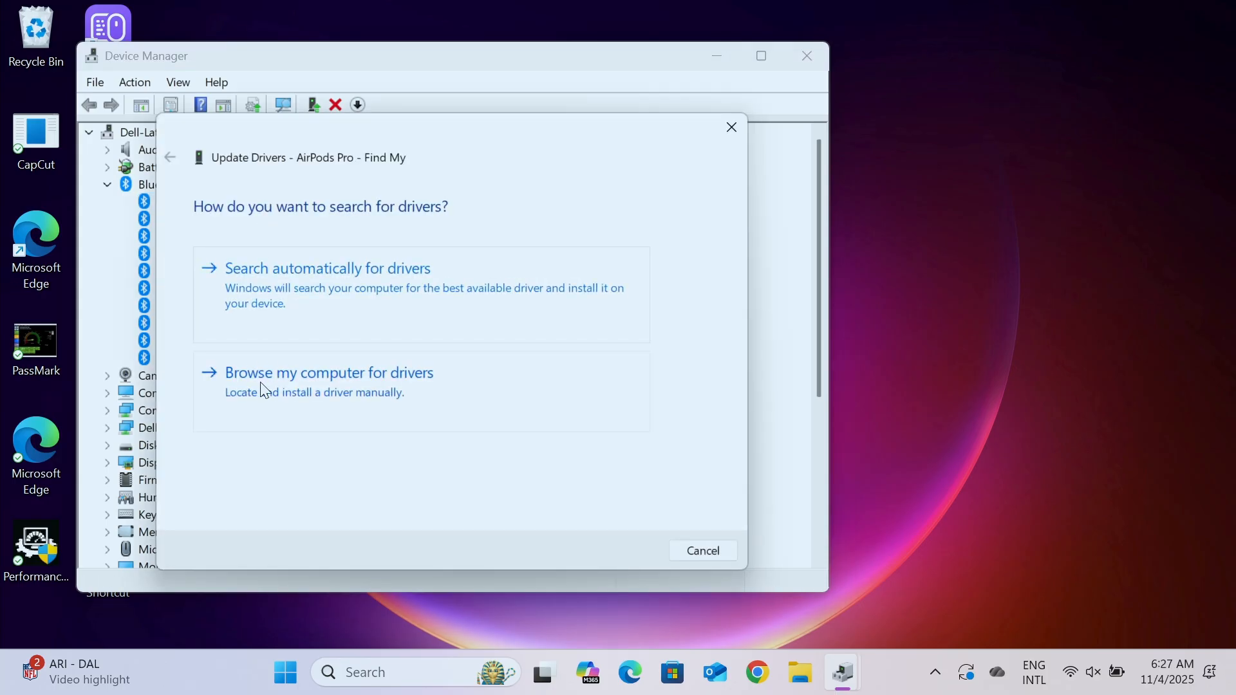
pyautogui.click(329, 386)
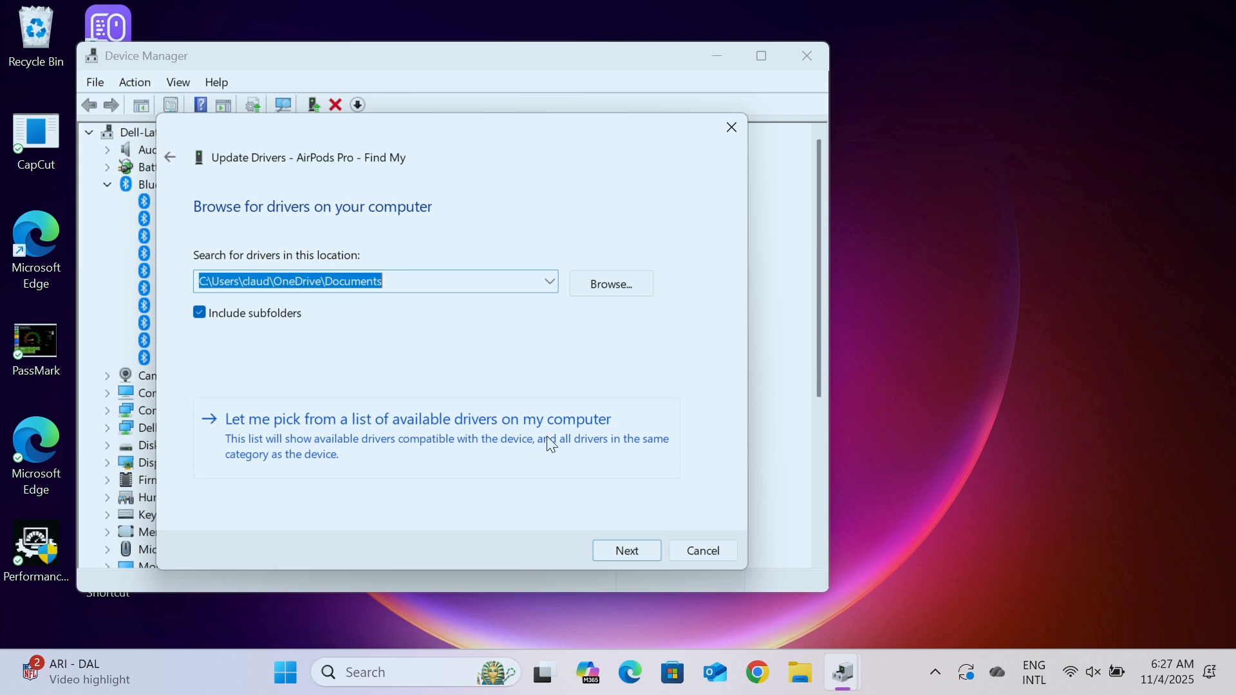
pyautogui.click(322, 426)
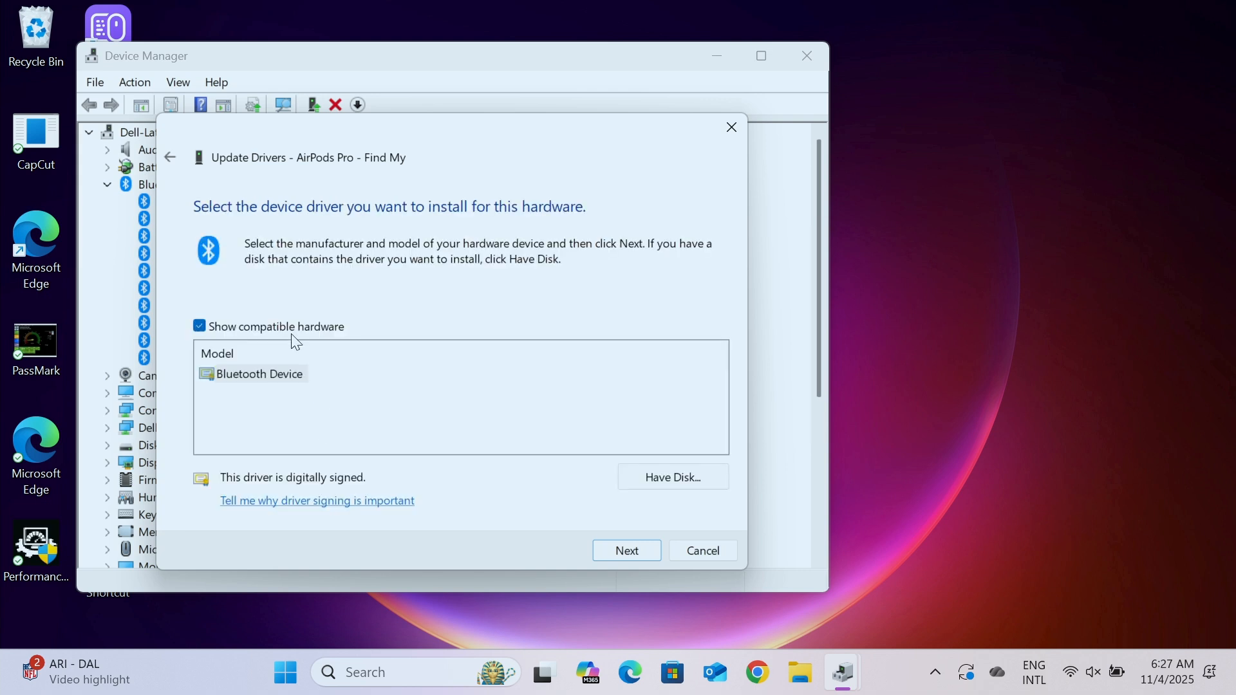
# Step: Browse the Microsoft Bluetooth drivers with Show compatible hardware turned off, and turn that filter back on
pyautogui.click(244, 332)
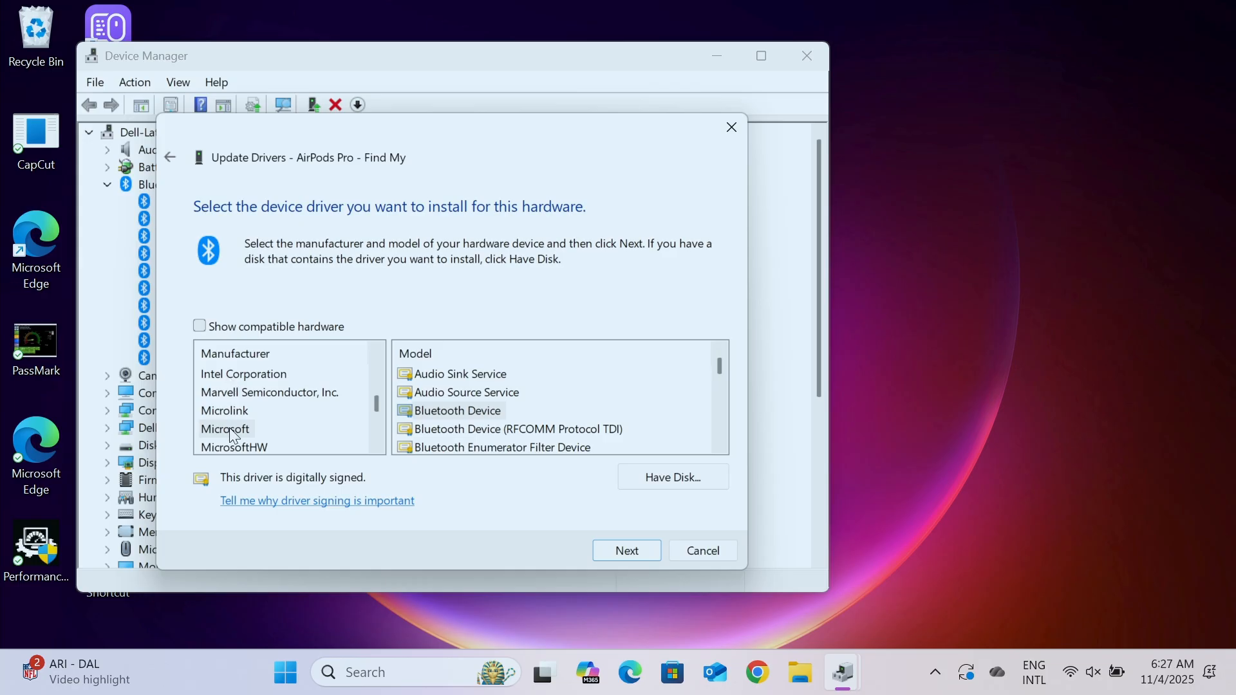
pyautogui.click(435, 418)
pyautogui.click(353, 428)
pyautogui.click(454, 412)
pyautogui.click(200, 327)
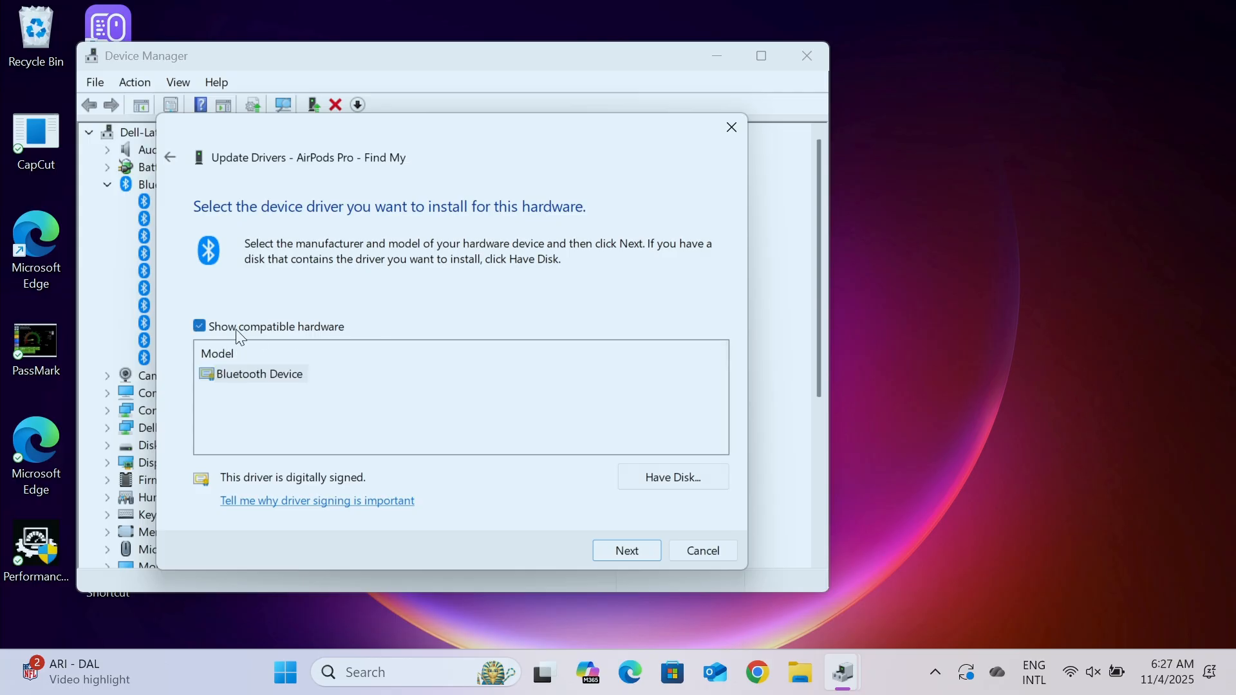
# Step: Install the compatible Bluetooth Device driver for AirPods Pro - Find My, and close the wizard and Device Manager
pyautogui.click(246, 378)
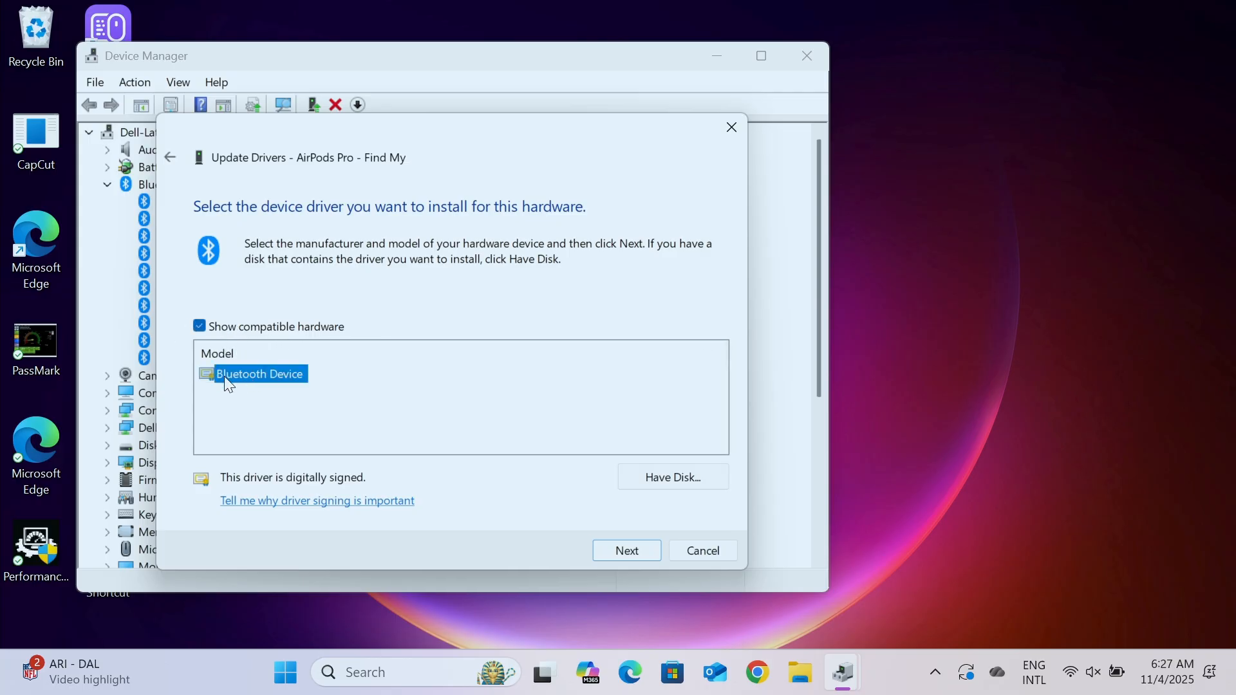
pyautogui.click(637, 552)
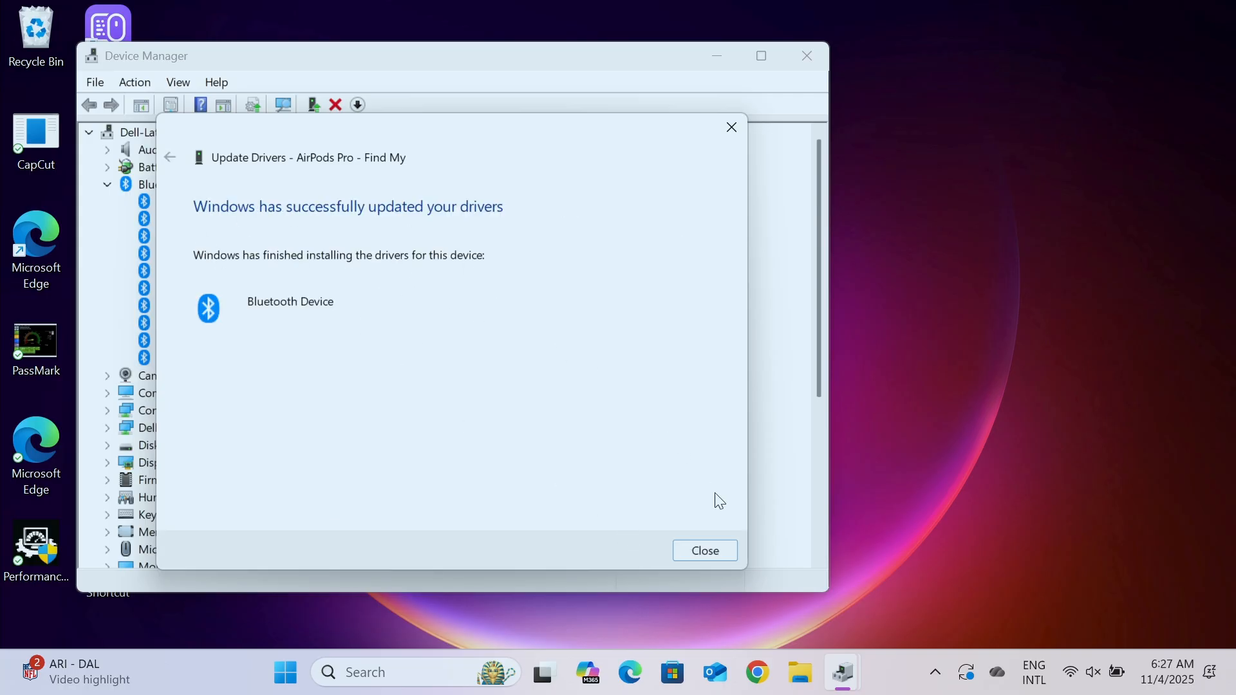
pyautogui.click(707, 550)
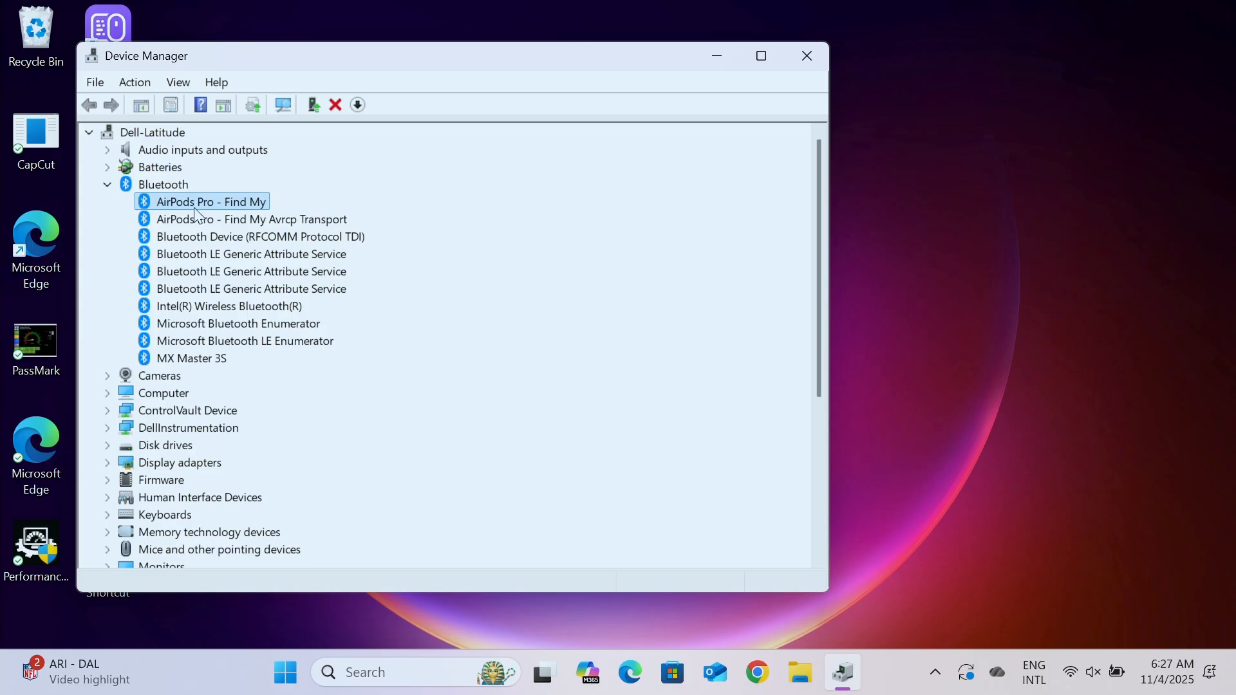
pyautogui.click(188, 219)
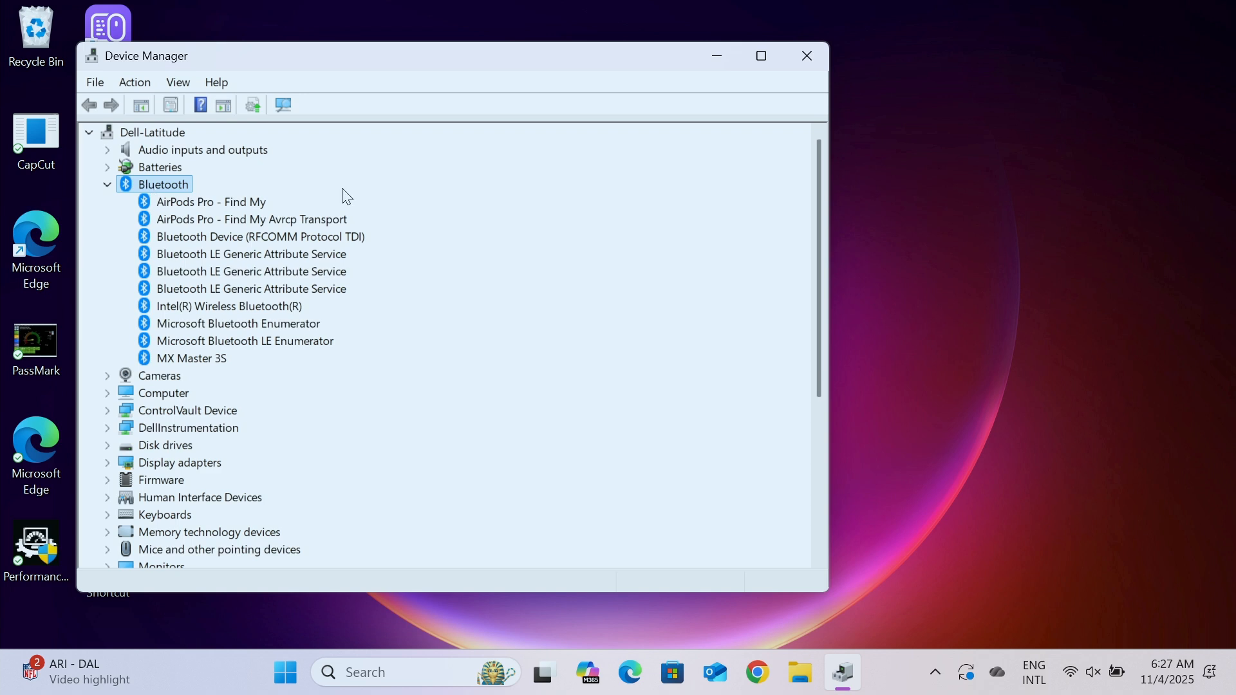
pyautogui.click(807, 58)
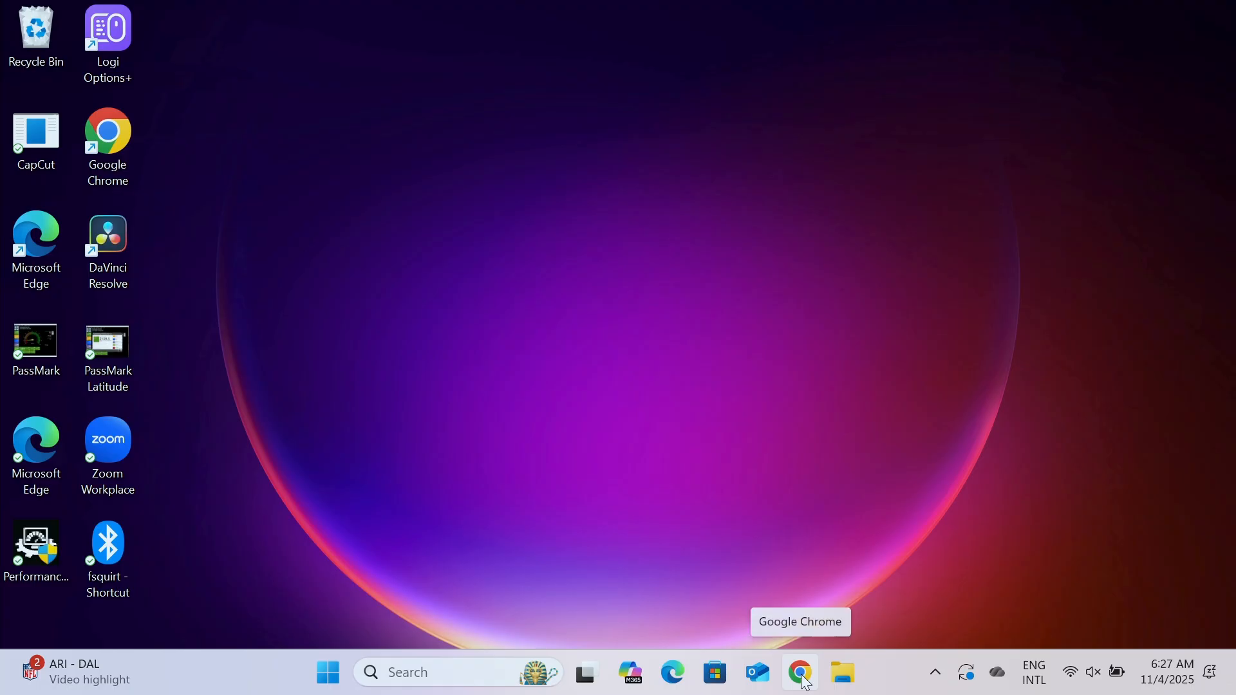
# Step: Open Dell Command Update and start a check for BIOS, driver and firmware updates
pyautogui.click(438, 670)
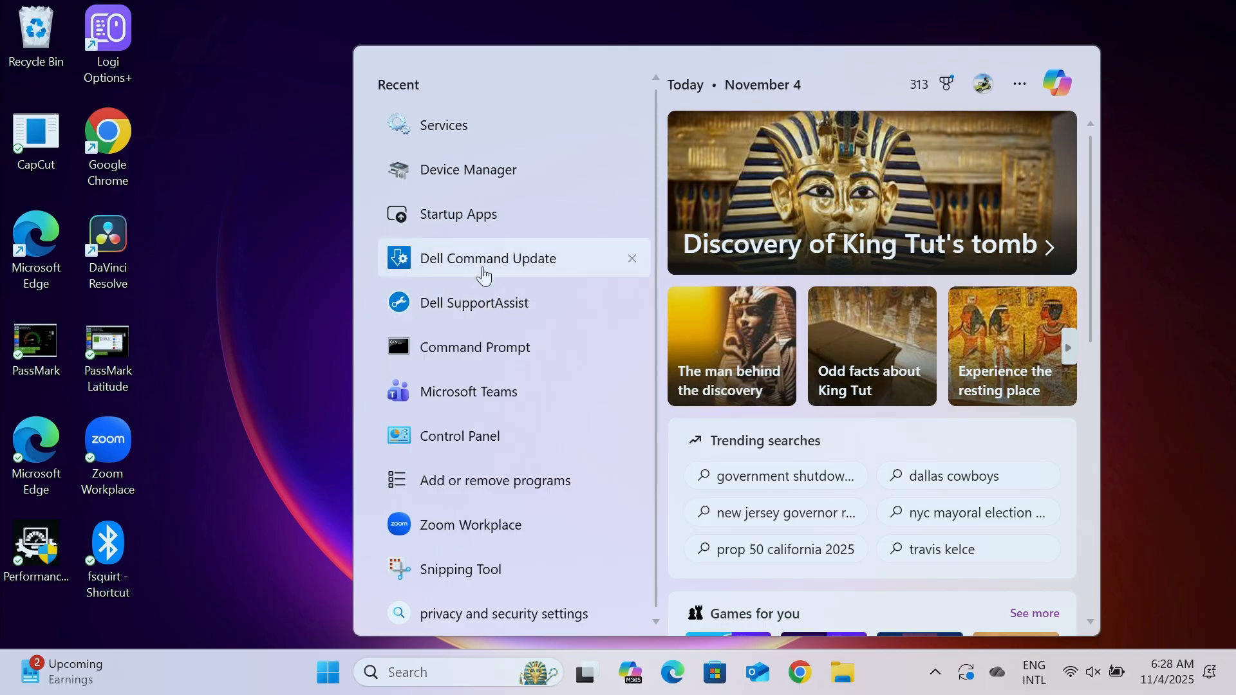
pyautogui.click(488, 267)
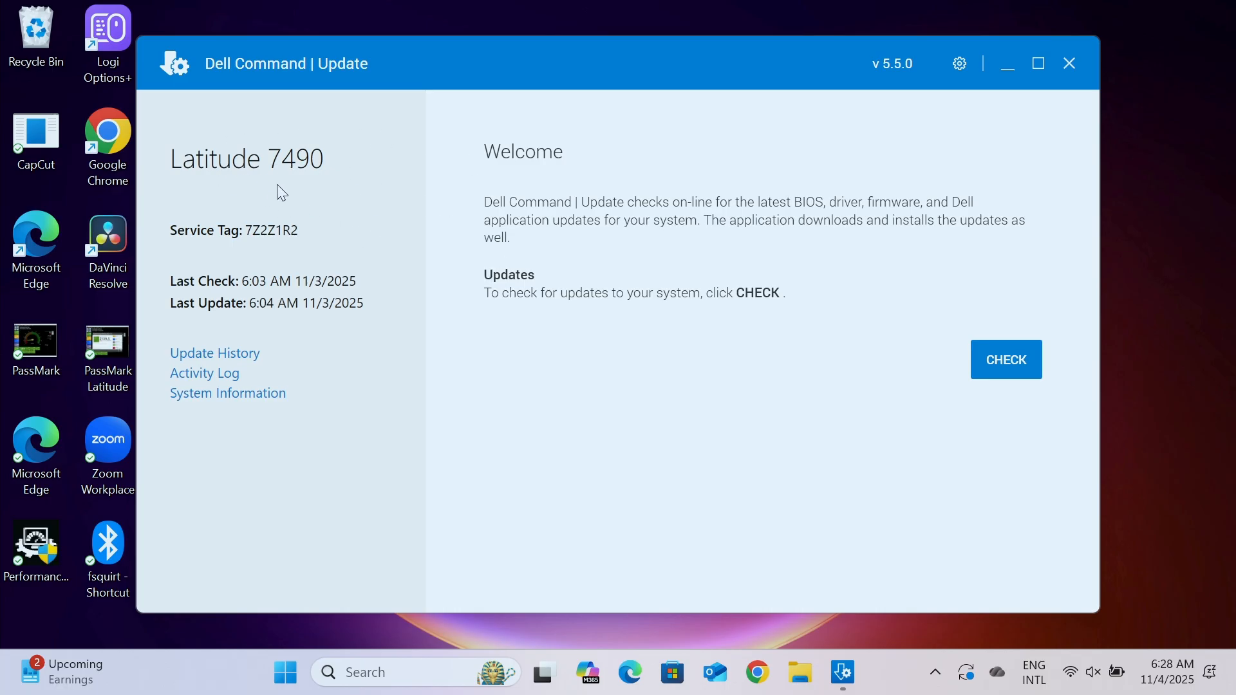
pyautogui.click(1029, 363)
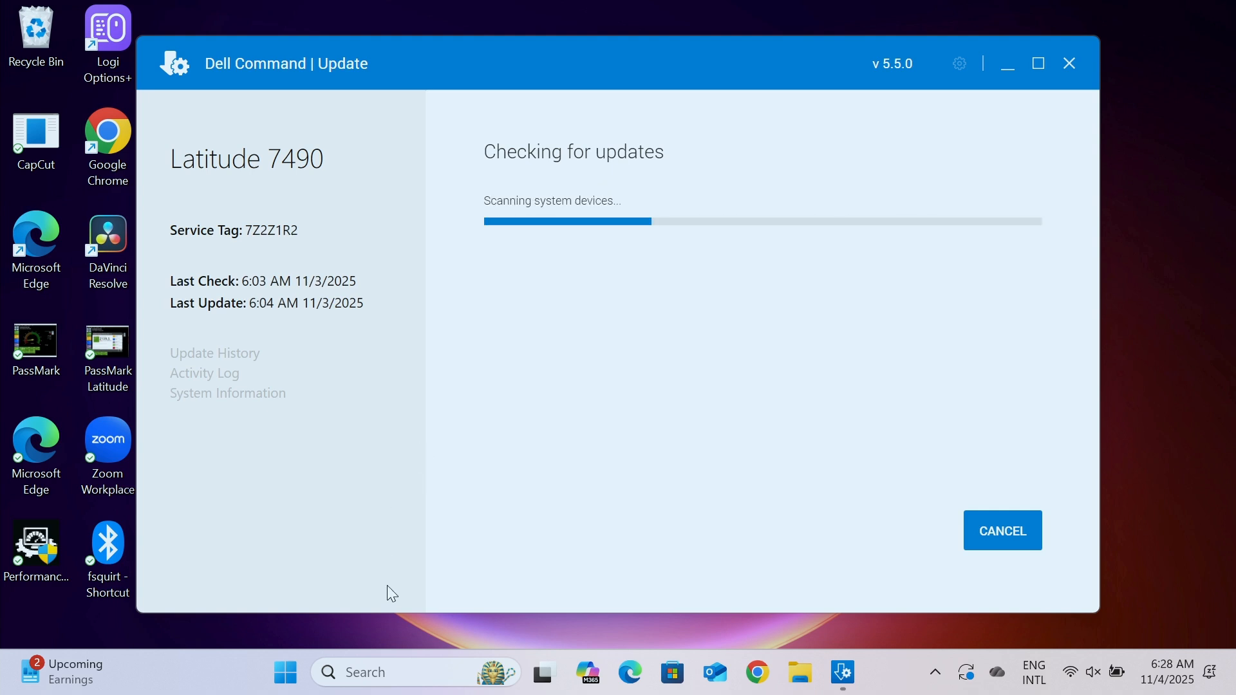
# Step: Open Dell SupportAssist and postpone its profile completion reminder
pyautogui.click(398, 676)
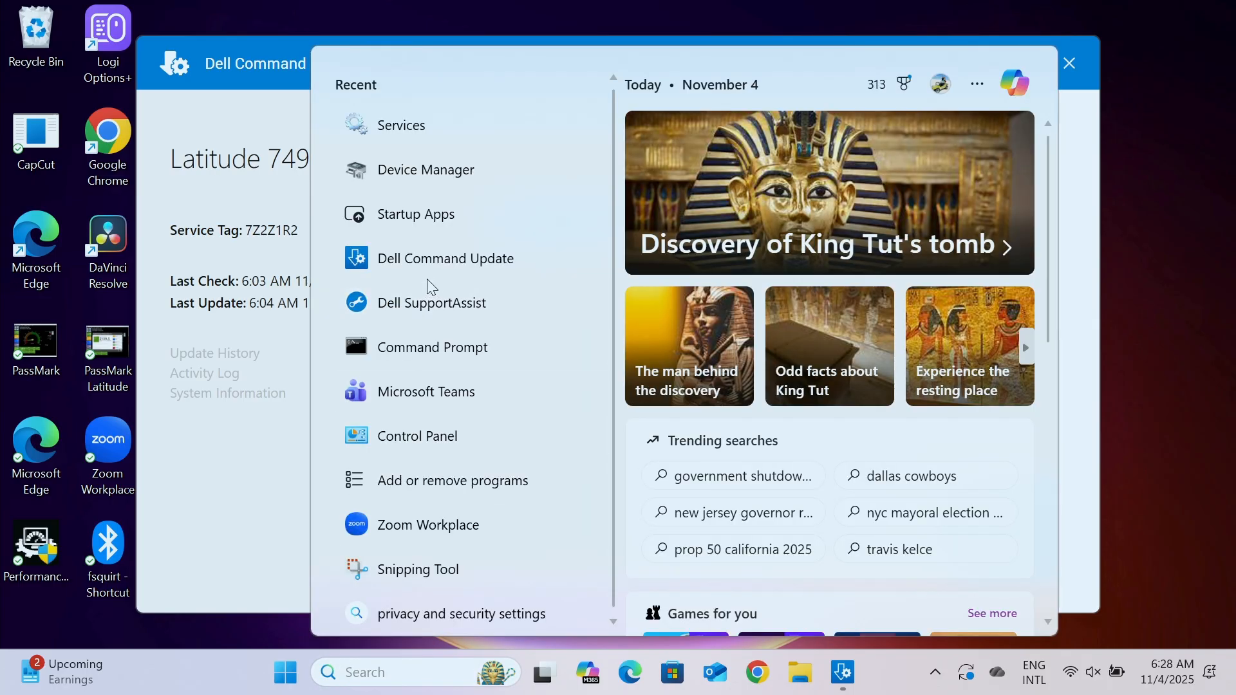
pyautogui.click(440, 314)
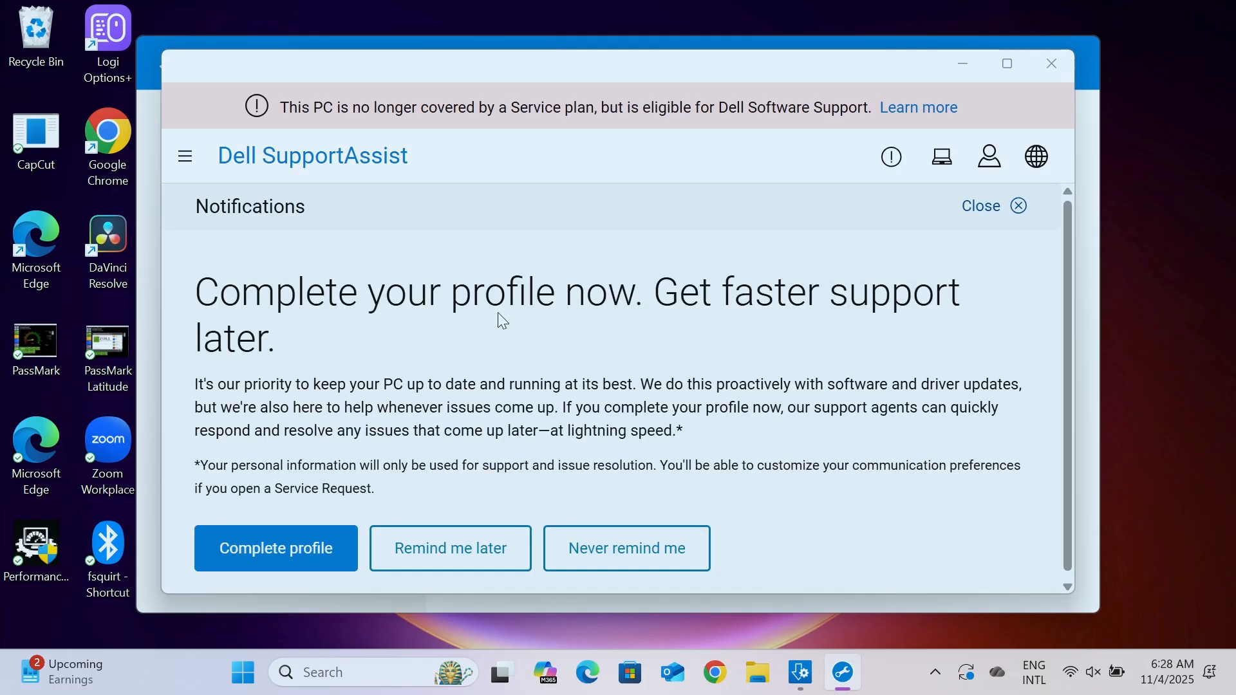
pyautogui.scroll(-1, 503, 320)
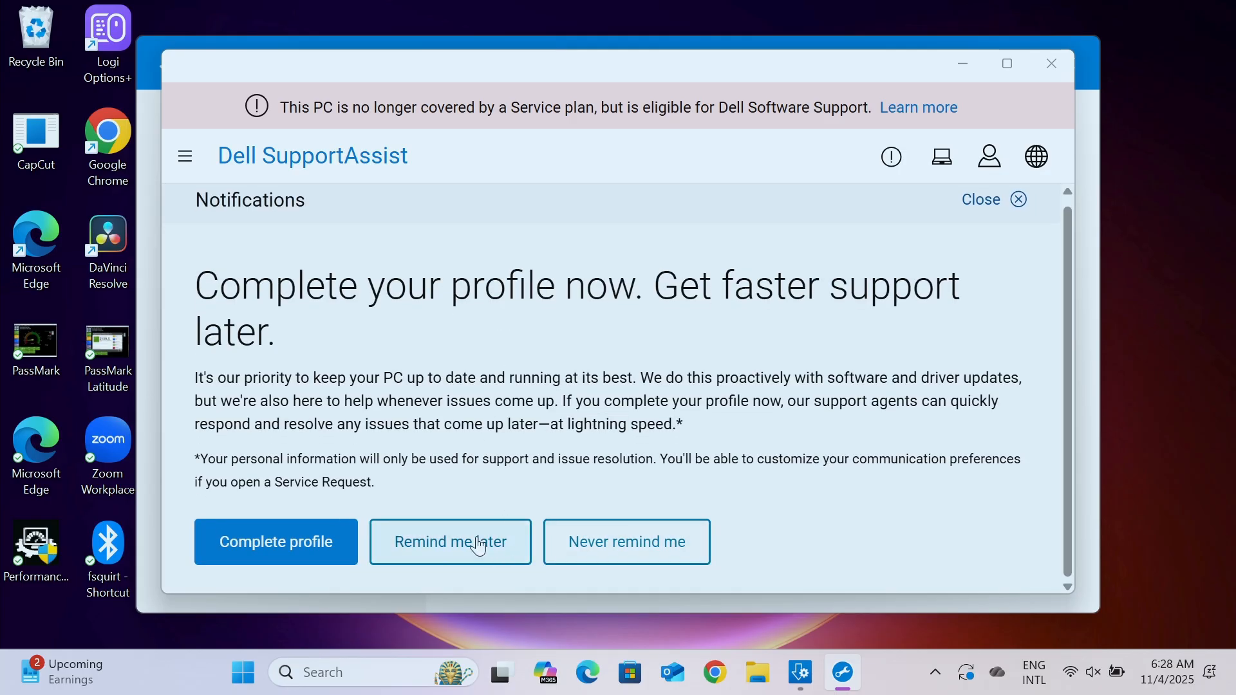
pyautogui.click(477, 541)
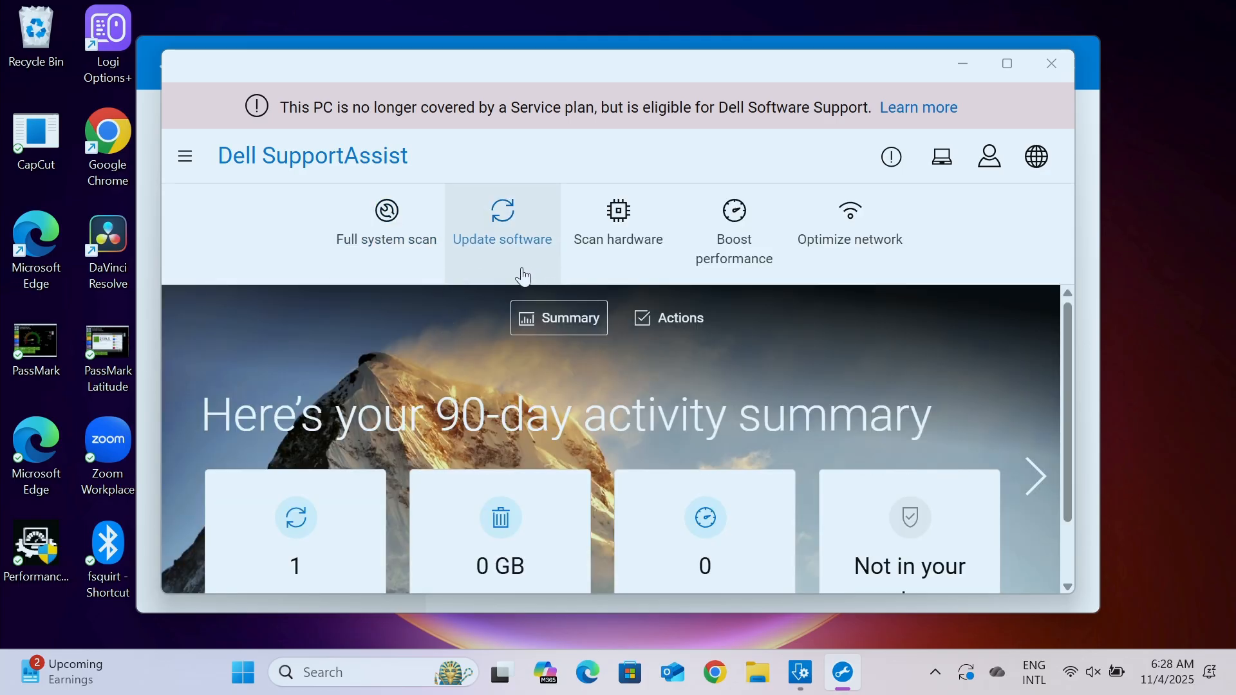
# Step: Run the software update task in Dell SupportAssist with only Check for updates selected
pyautogui.scroll(-2, 611, 365)
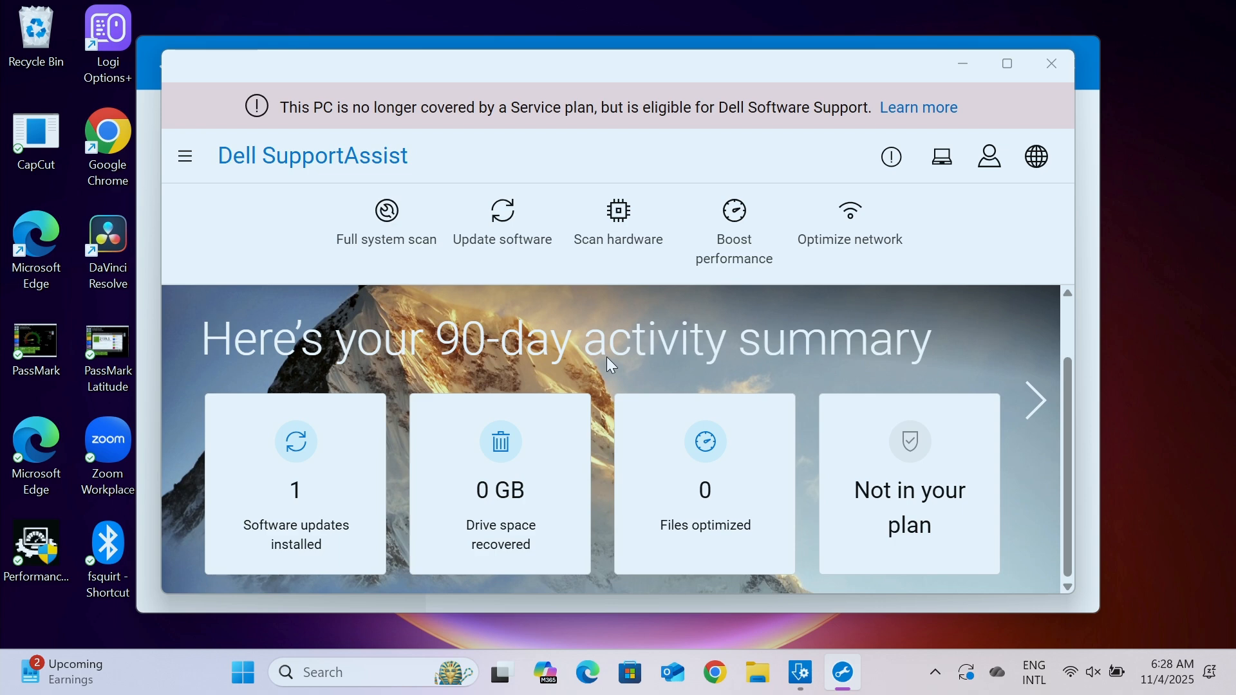
pyautogui.scroll(2, 612, 366)
pyautogui.click(500, 220)
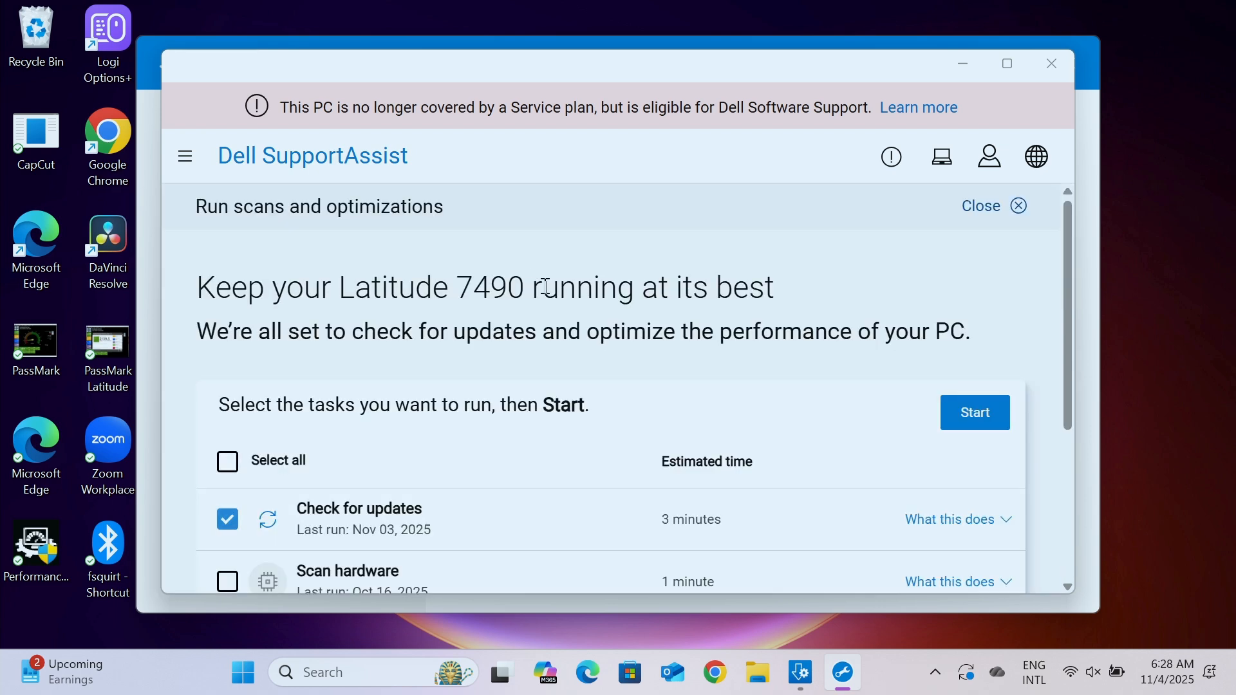
pyautogui.scroll(-3, 523, 338)
pyautogui.scroll(2, 520, 346)
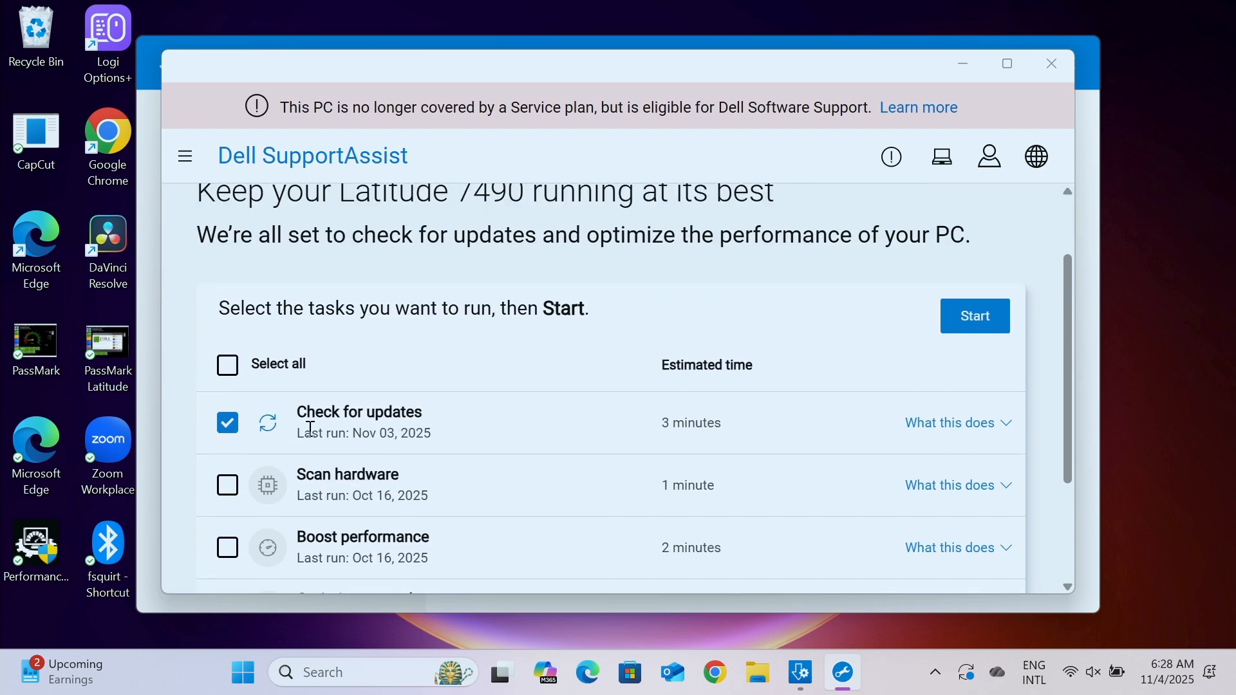
pyautogui.click(975, 317)
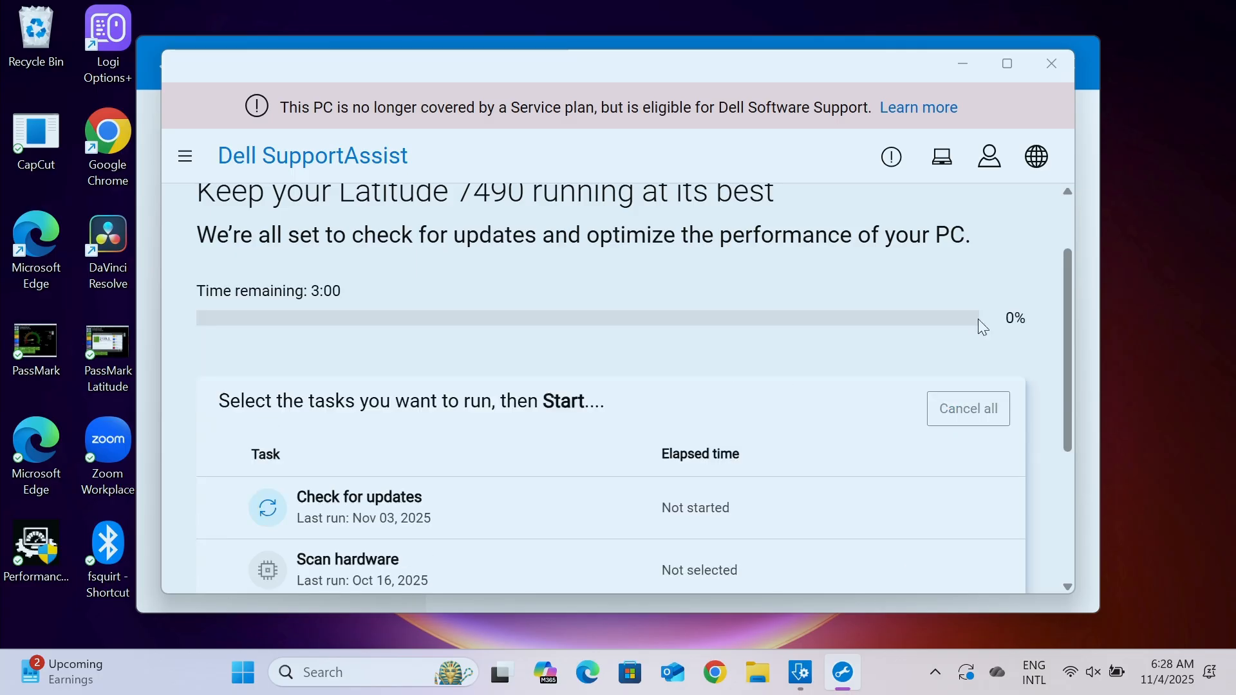
# Step: Review the SupportAssist update check report, and close both Dell SupportAssist and Dell Command Update
pyautogui.scroll(-3, 457, 433)
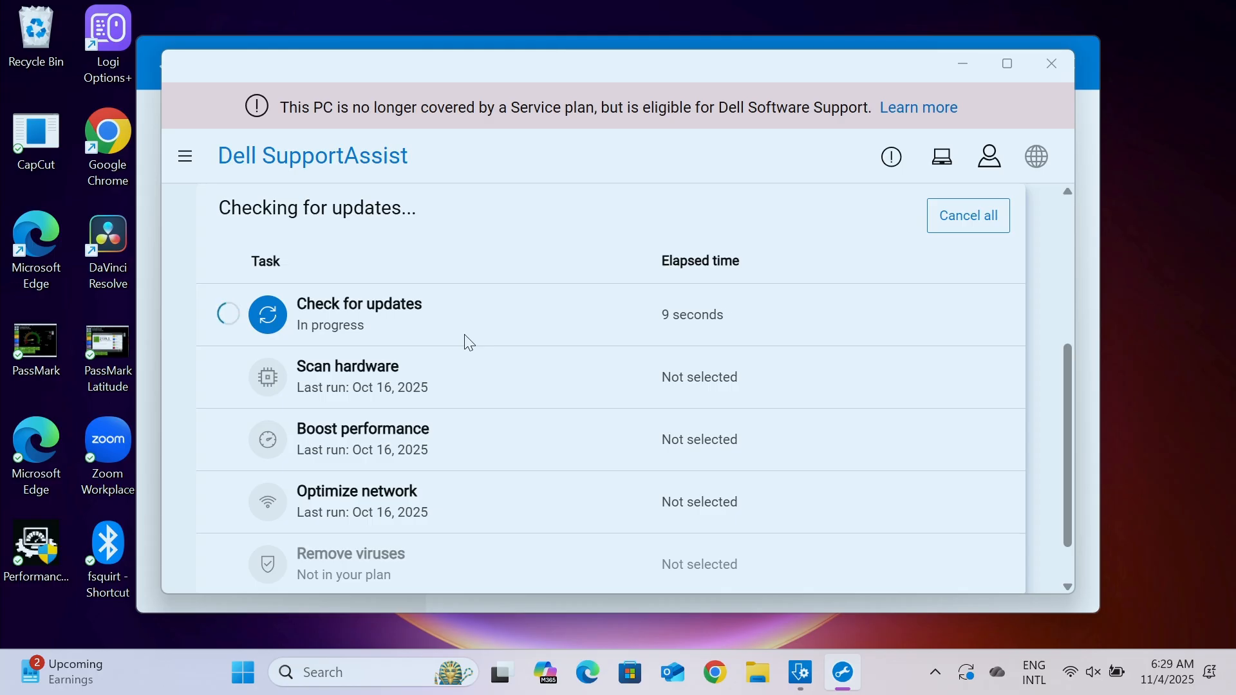
pyautogui.scroll(6, 464, 334)
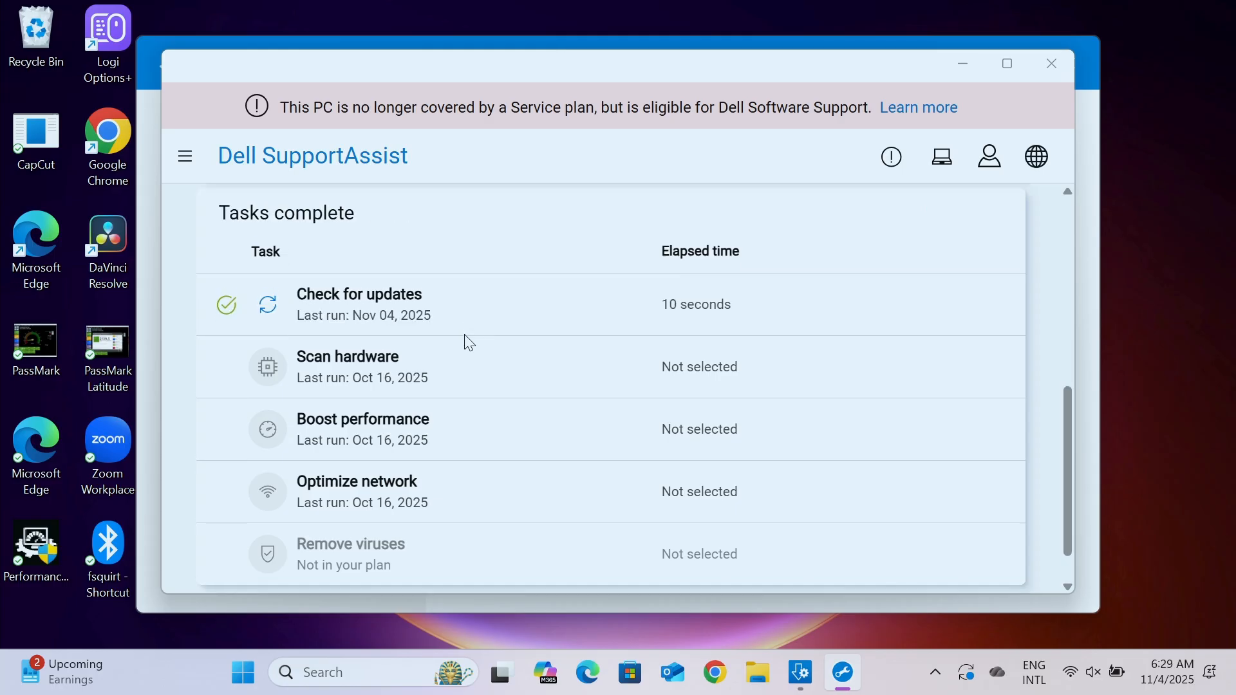
pyautogui.scroll(-3, 464, 334)
pyautogui.scroll(-1, 468, 342)
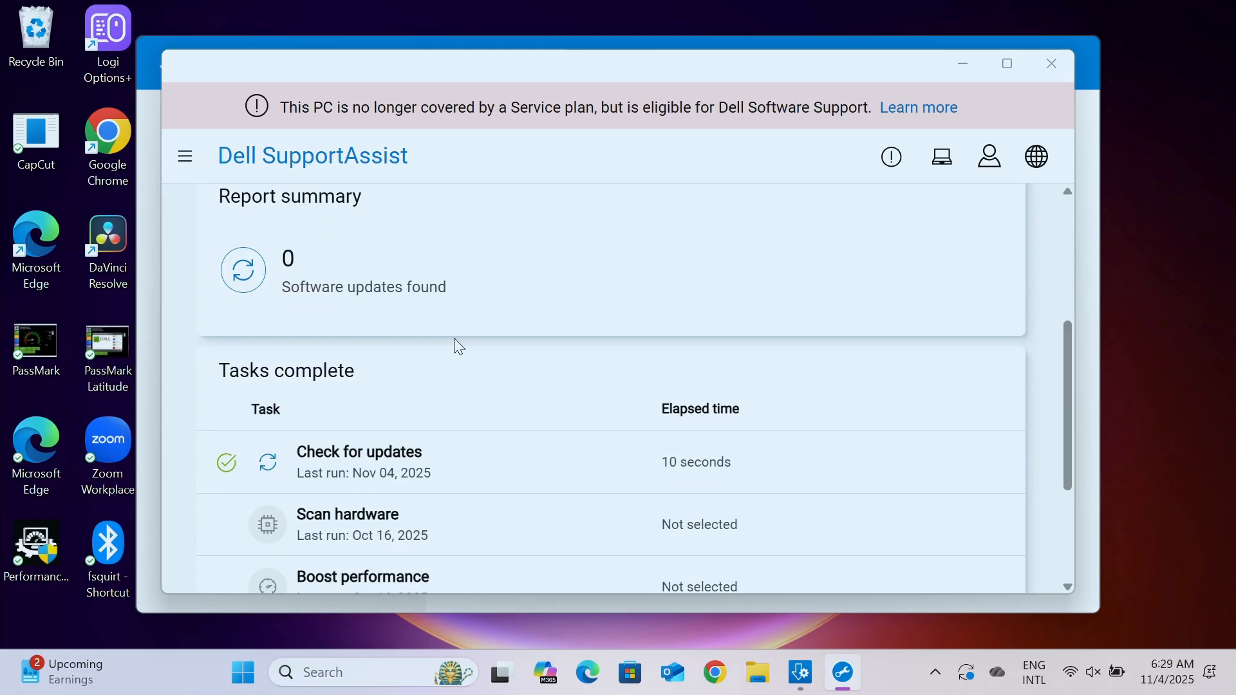
pyautogui.click(1053, 66)
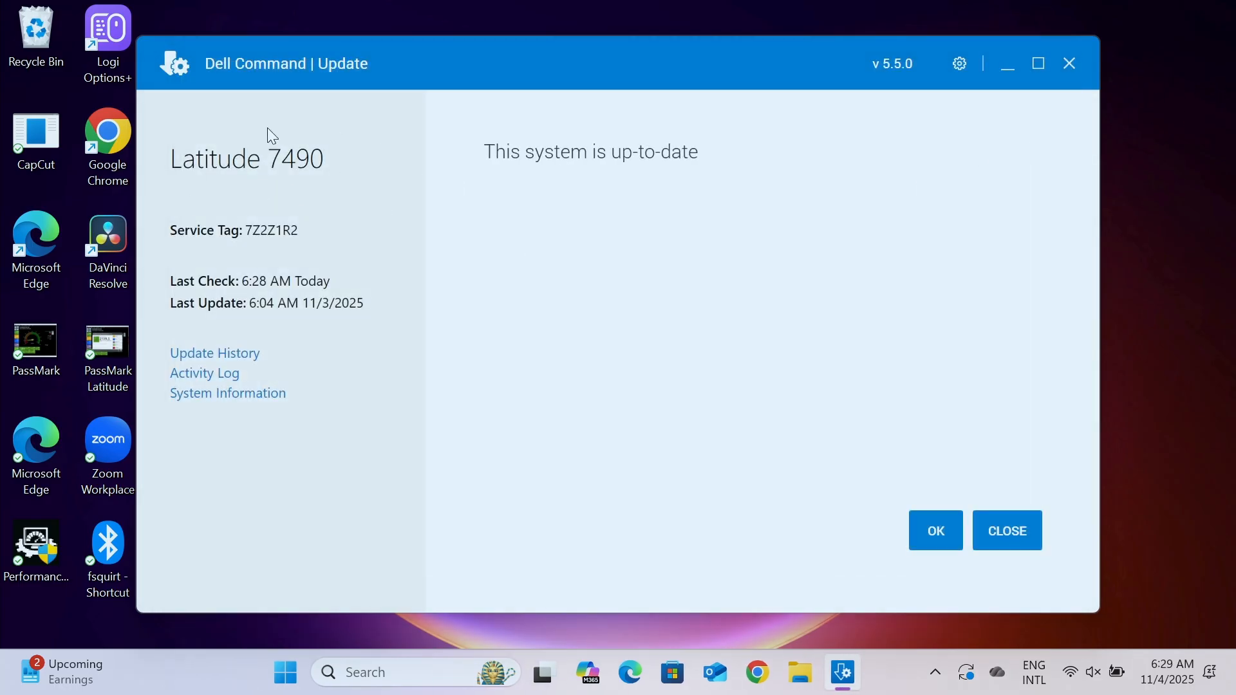
pyautogui.click(1023, 532)
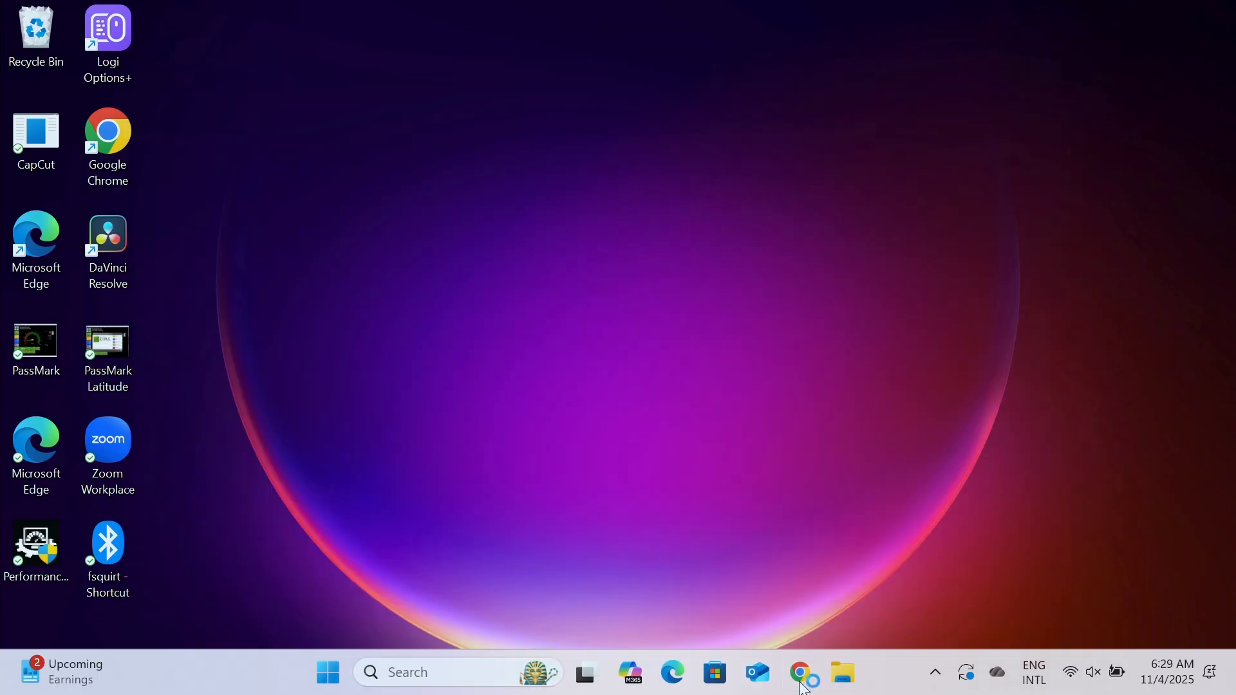
# Step: Search Google in Chrome for "dell drivers and downloads" and open Dell's Drivers & Downloads page
pyautogui.click(798, 674)
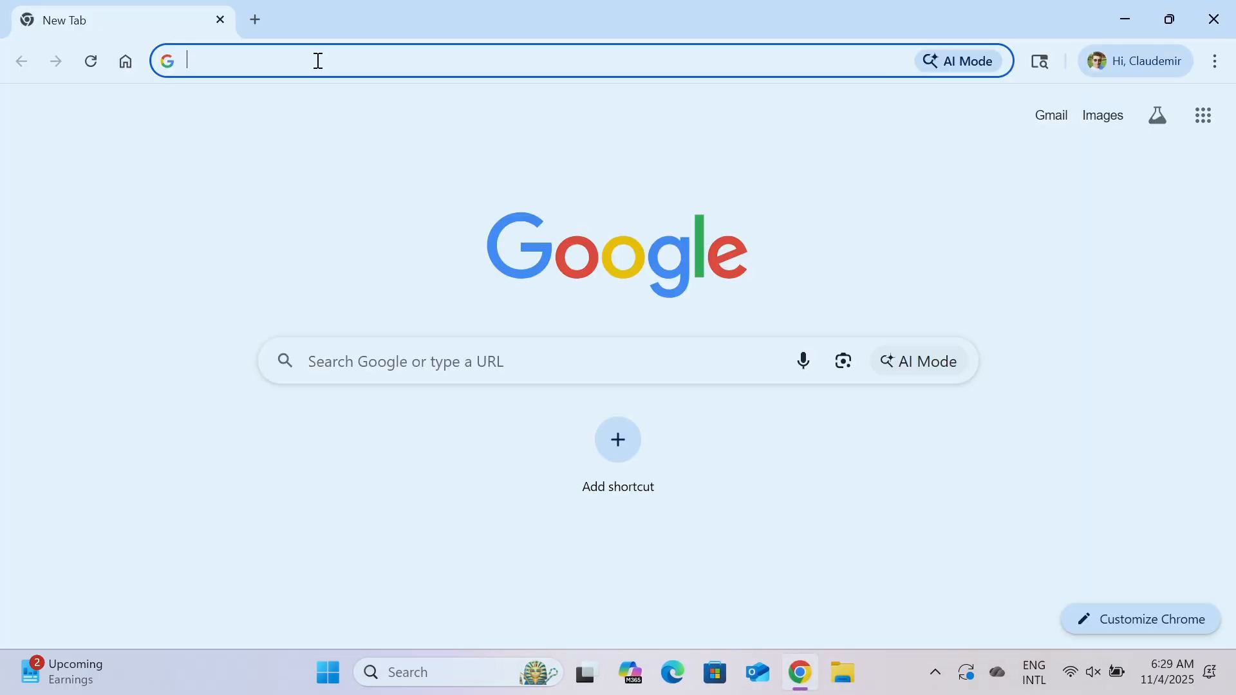
pyautogui.write('dell drivers and downloads')
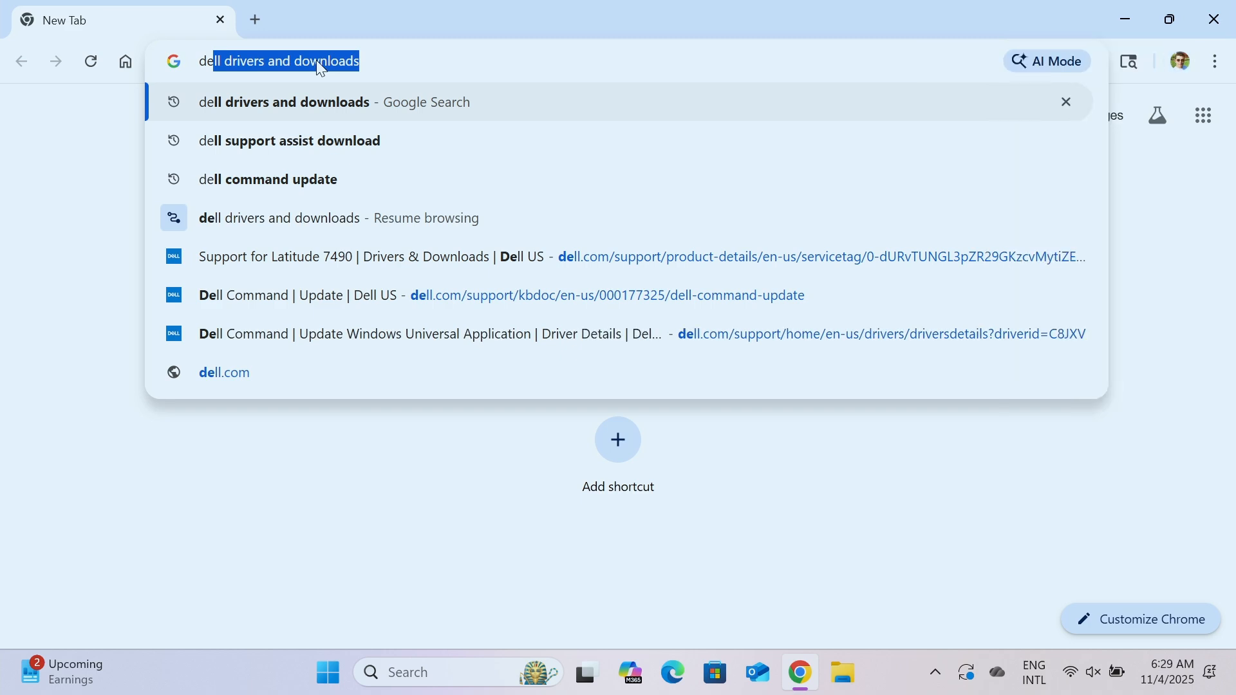
pyautogui.click(396, 48)
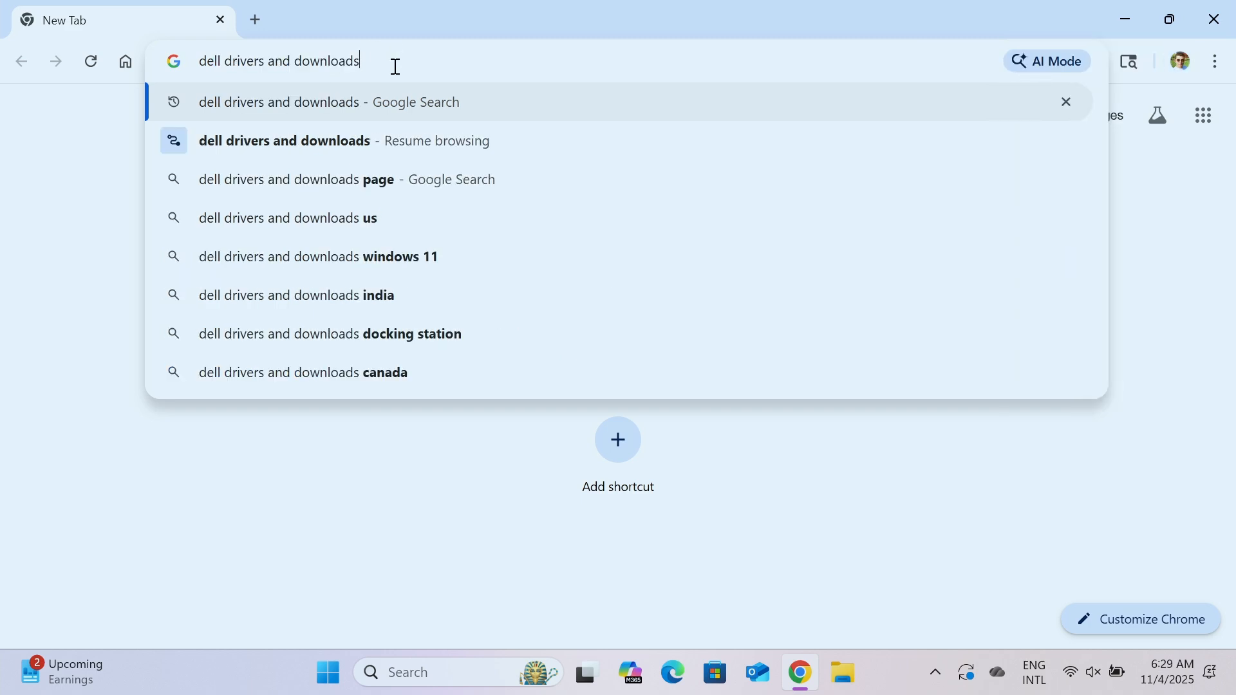
pyautogui.press('Return')
pyautogui.click(170, 372)
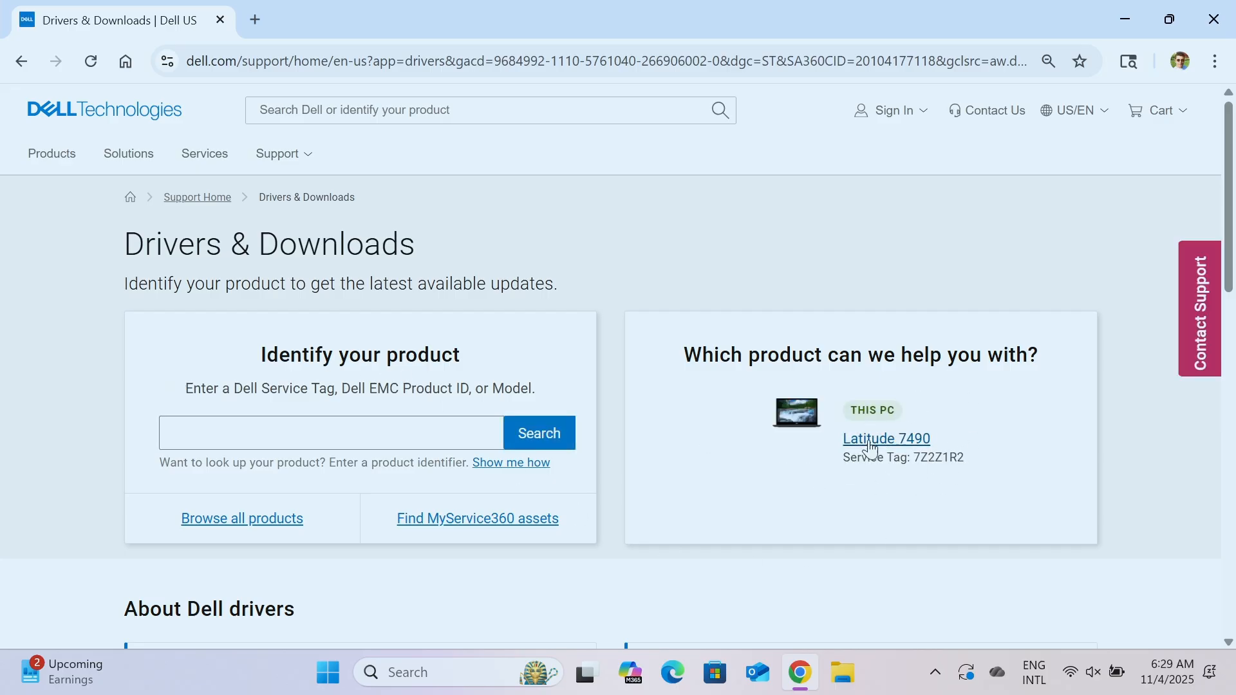
# Step: Select this PC, the Latitude 7490, dismiss the personalized support notice, and open the list for finding specific drivers
pyautogui.click(351, 439)
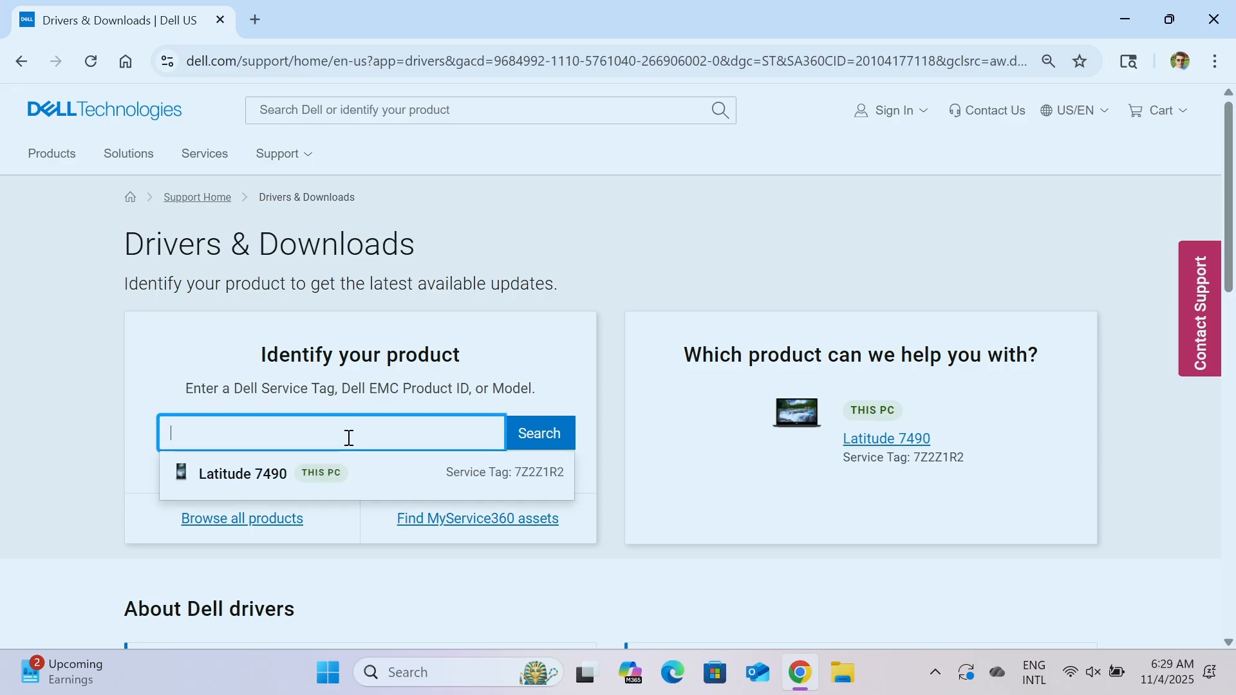
pyautogui.click(262, 482)
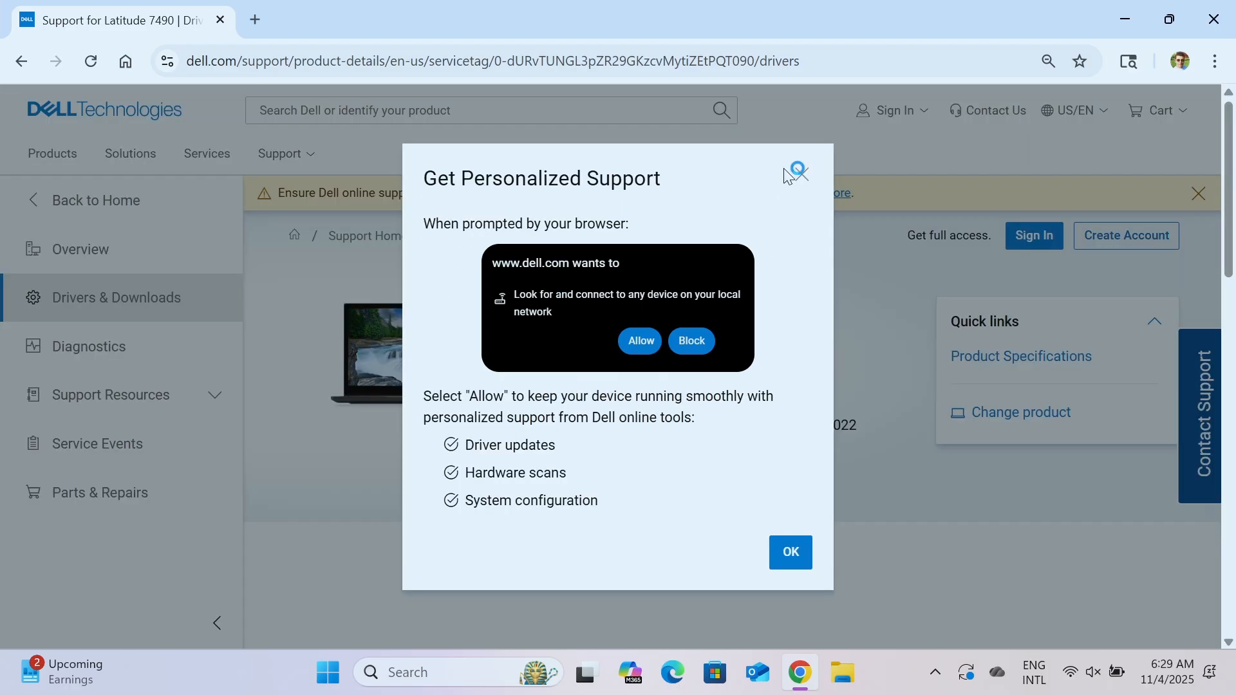
pyautogui.click(799, 172)
pyautogui.scroll(-1, 639, 384)
pyautogui.scroll(-7, 639, 384)
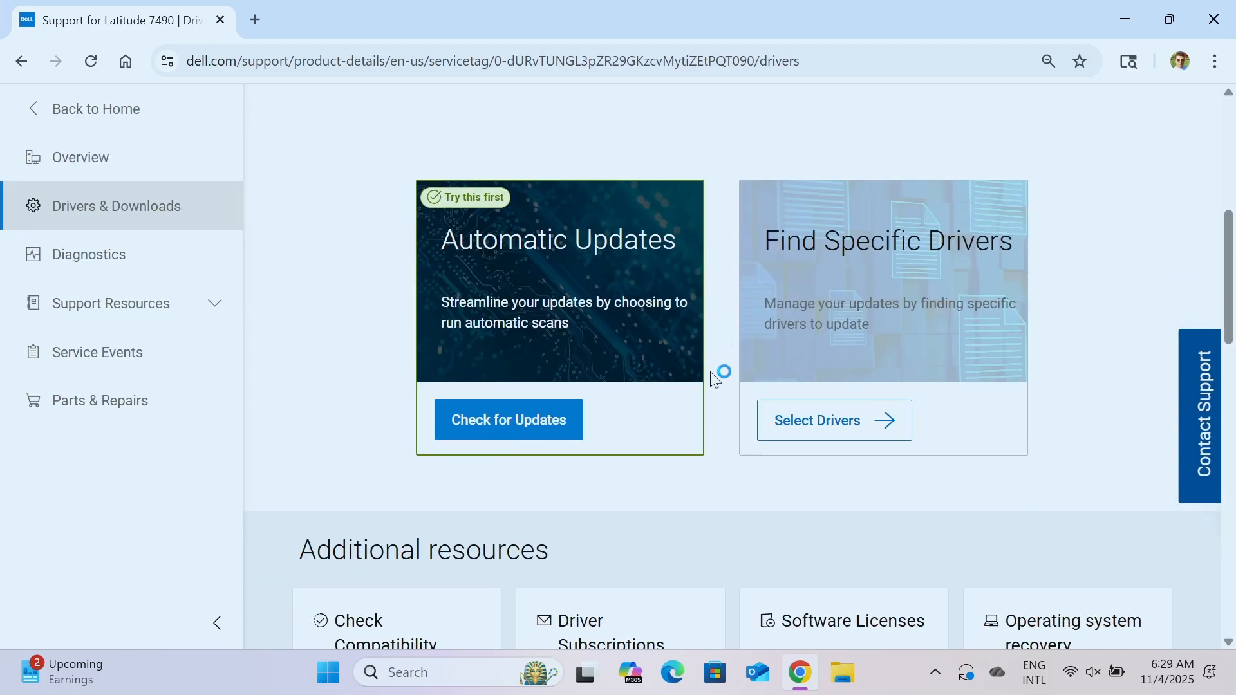
pyautogui.click(835, 357)
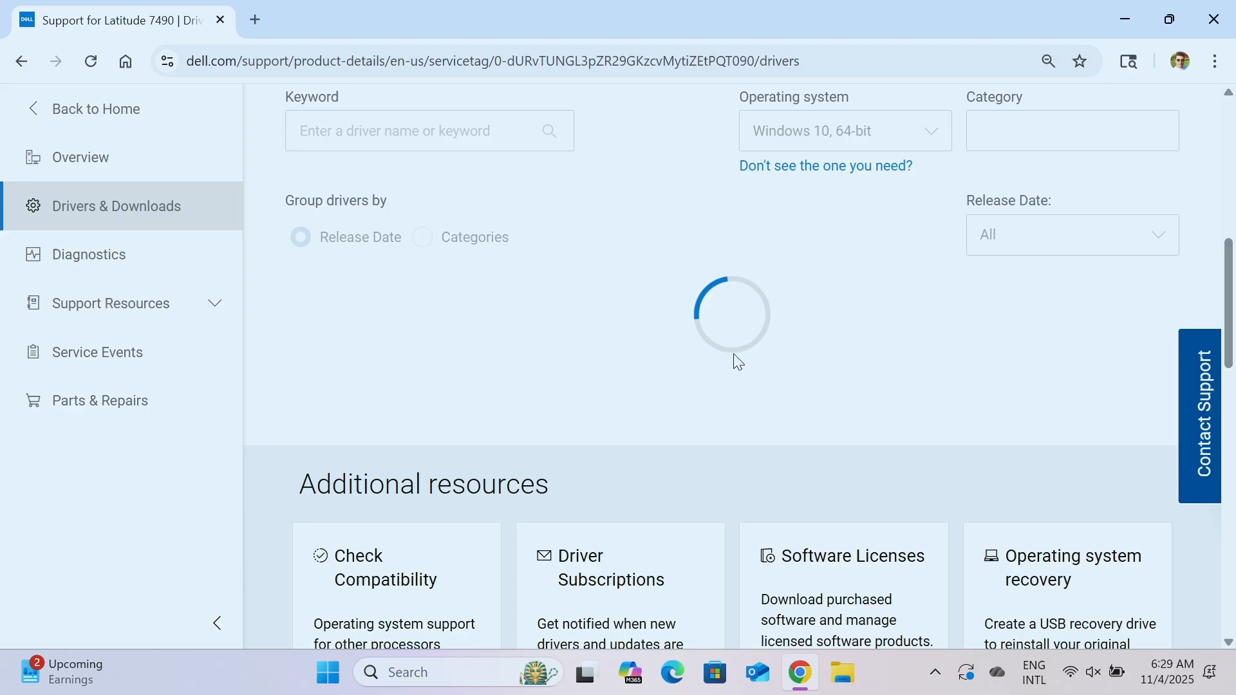
# Step: Search the driver list for "blu", view the suggested Intel Wireless AX200/AX201/9560/9260/8265/3165 Bluetooth UWD Driver, and close Chrome
pyautogui.click(461, 368)
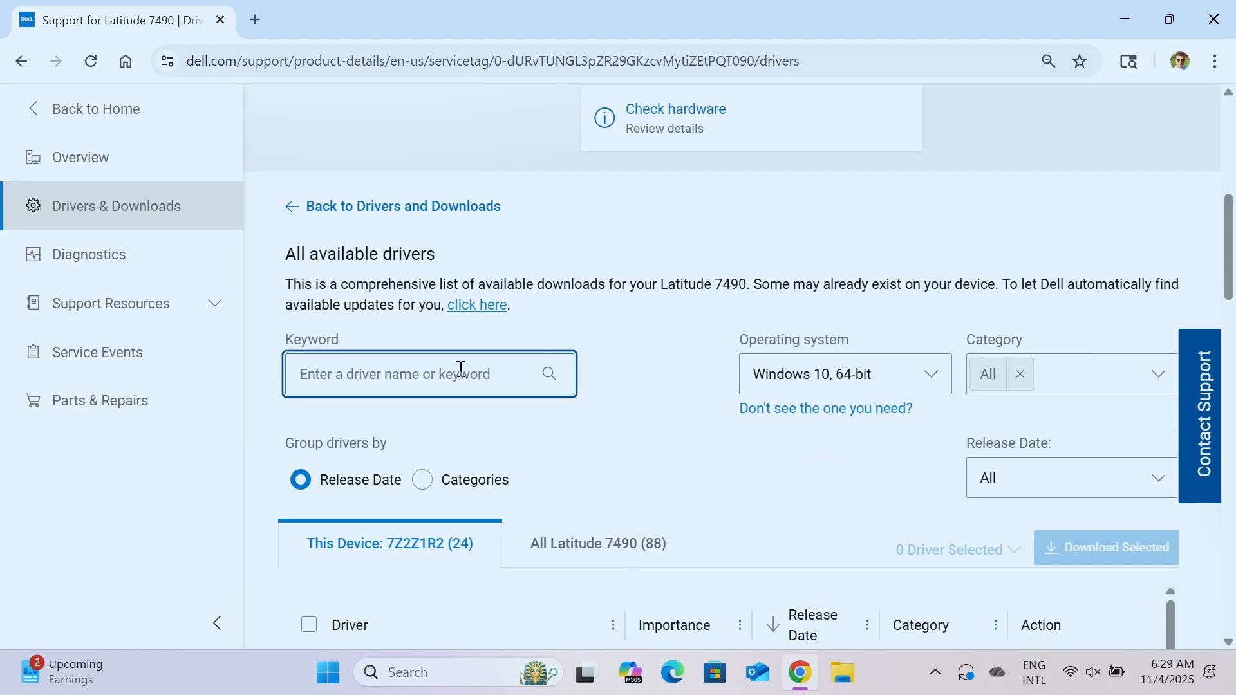
pyautogui.write('blu')
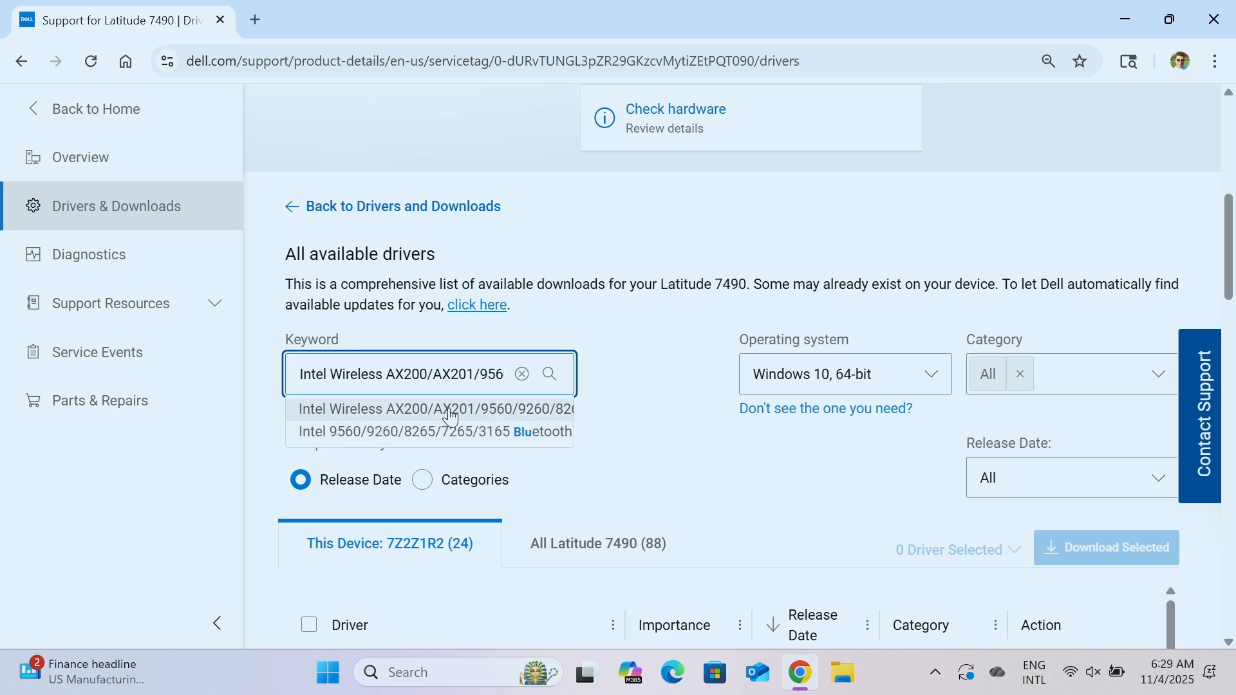
pyautogui.click(451, 412)
pyautogui.scroll(-6, 447, 377)
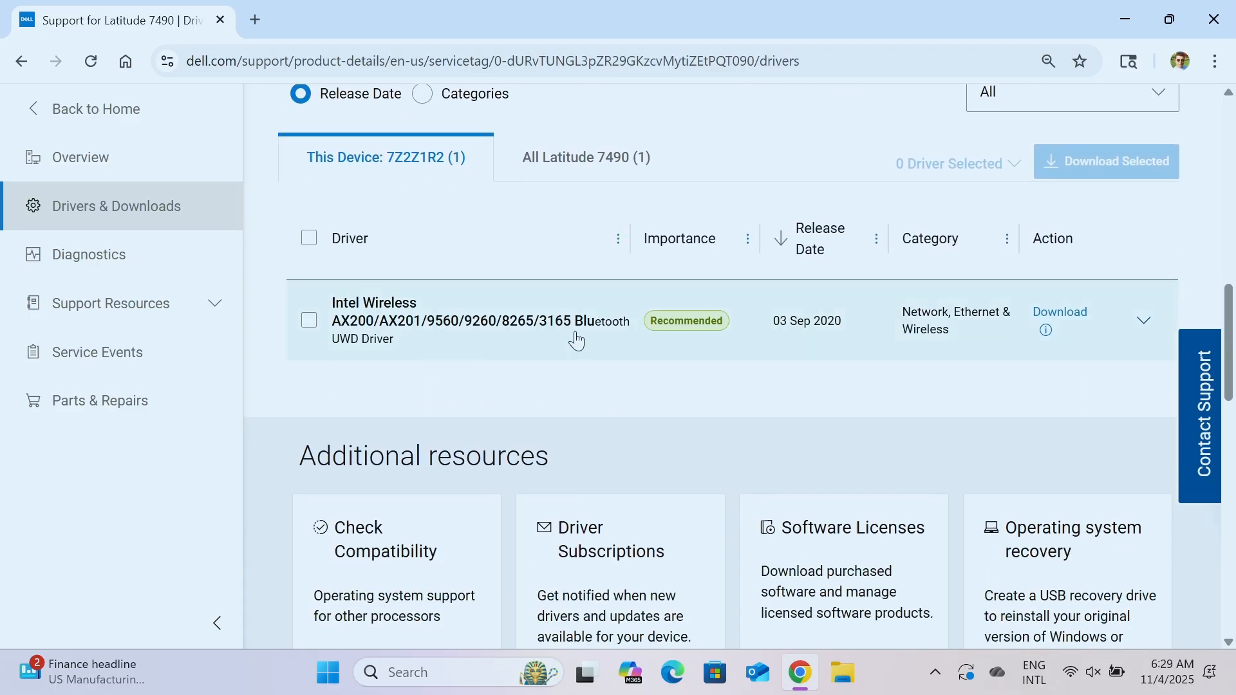
pyautogui.scroll(8, 560, 343)
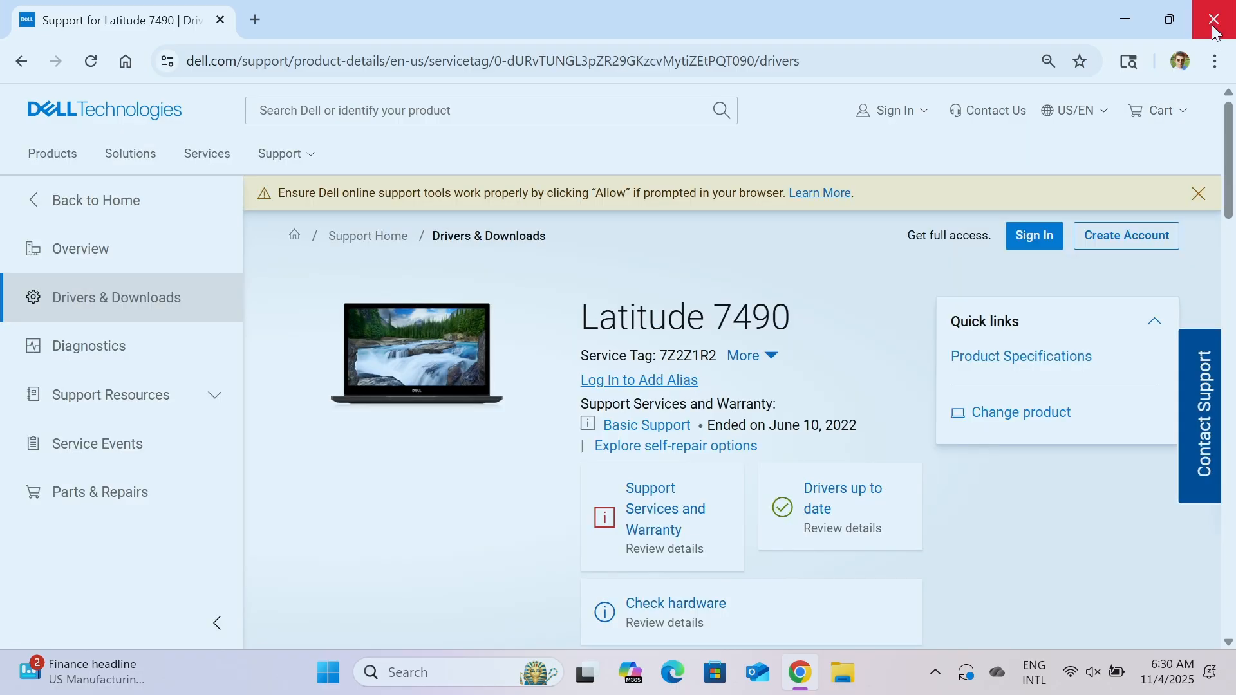
pyautogui.click(1124, 19)
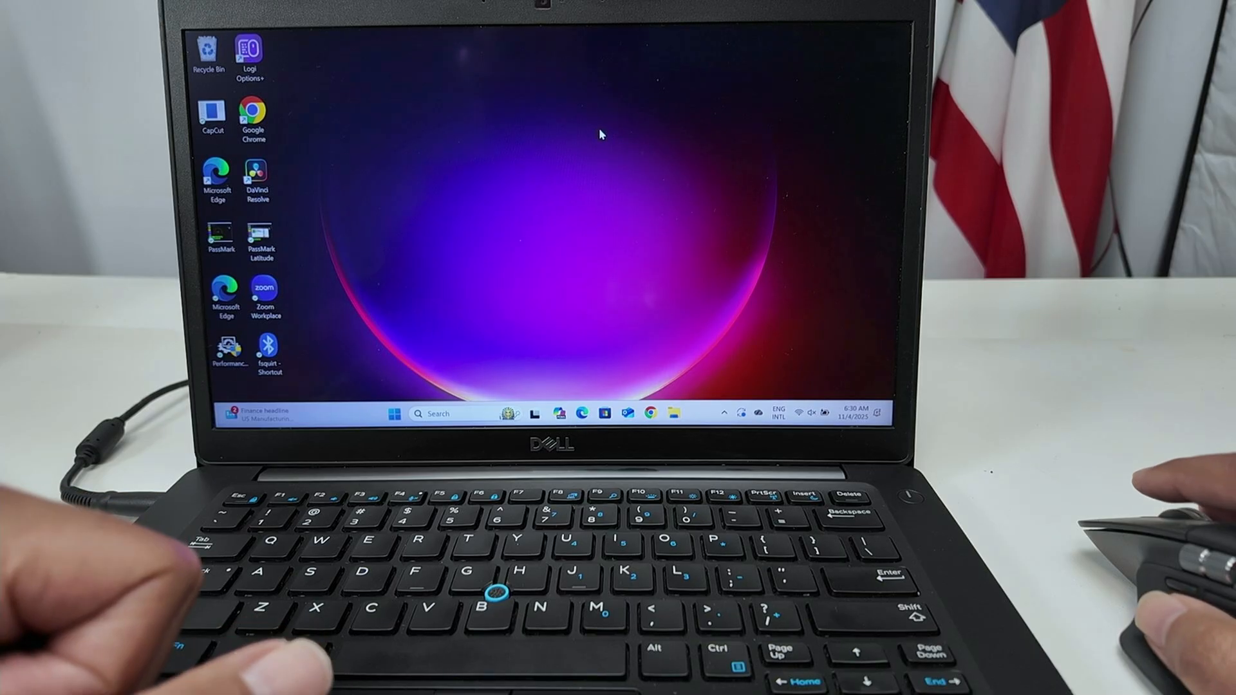